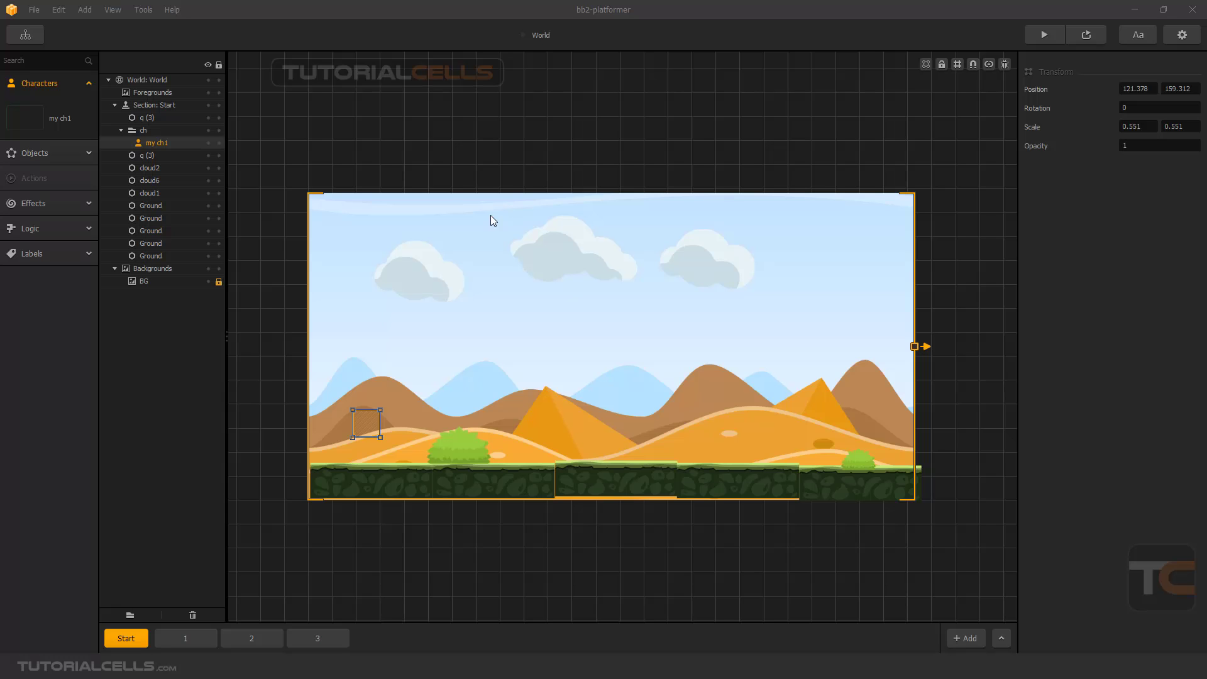
- Nudge the empty my ch1 character in the Start scene and examine its animation, sound and gameplay settings
middle_click_drag(563, 363, 567, 326)
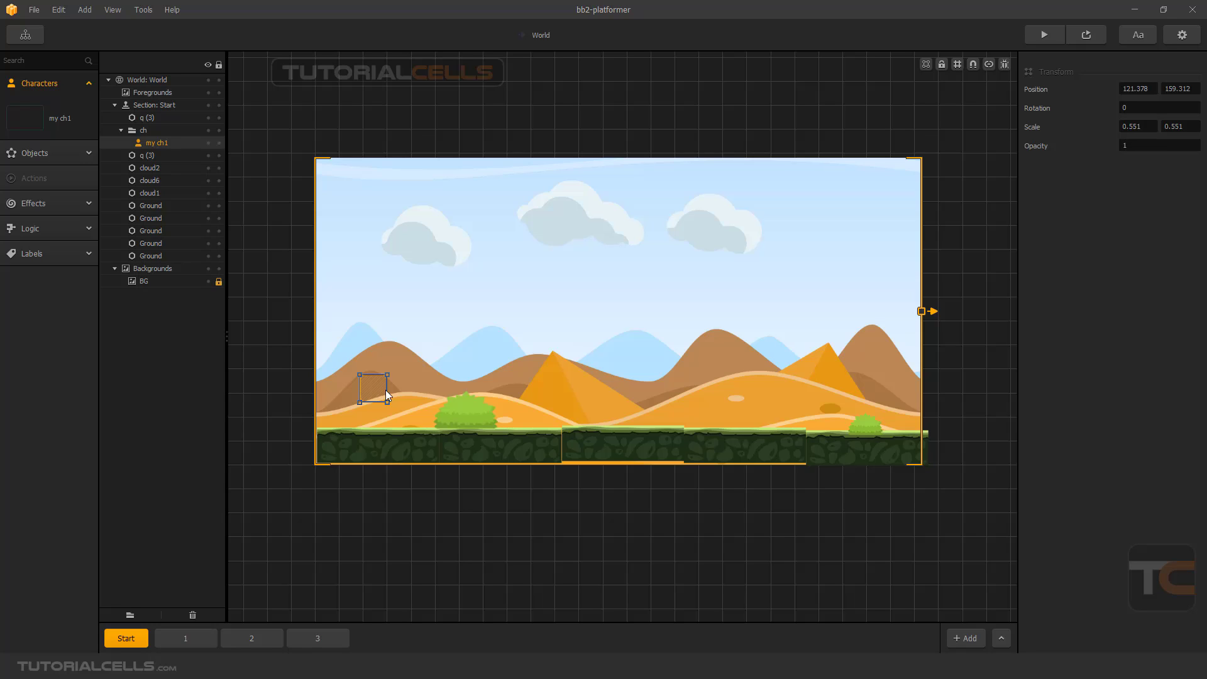
left_click_drag(377, 384, 378, 393)
left_click(56, 120)
mouse_move(60, 119)
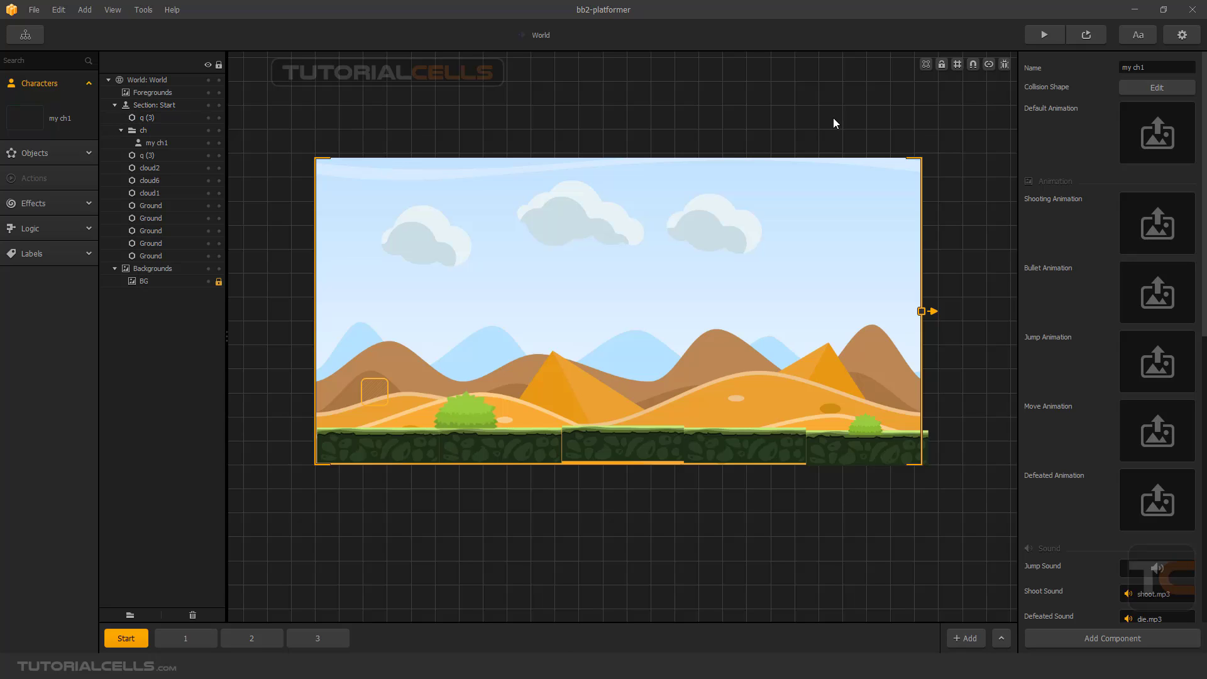
scroll(1074, 142, "down", 5)
scroll(1086, 354, "down", 5)
scroll(1125, 378, "up", 3)
scroll(1132, 390, "down", 3)
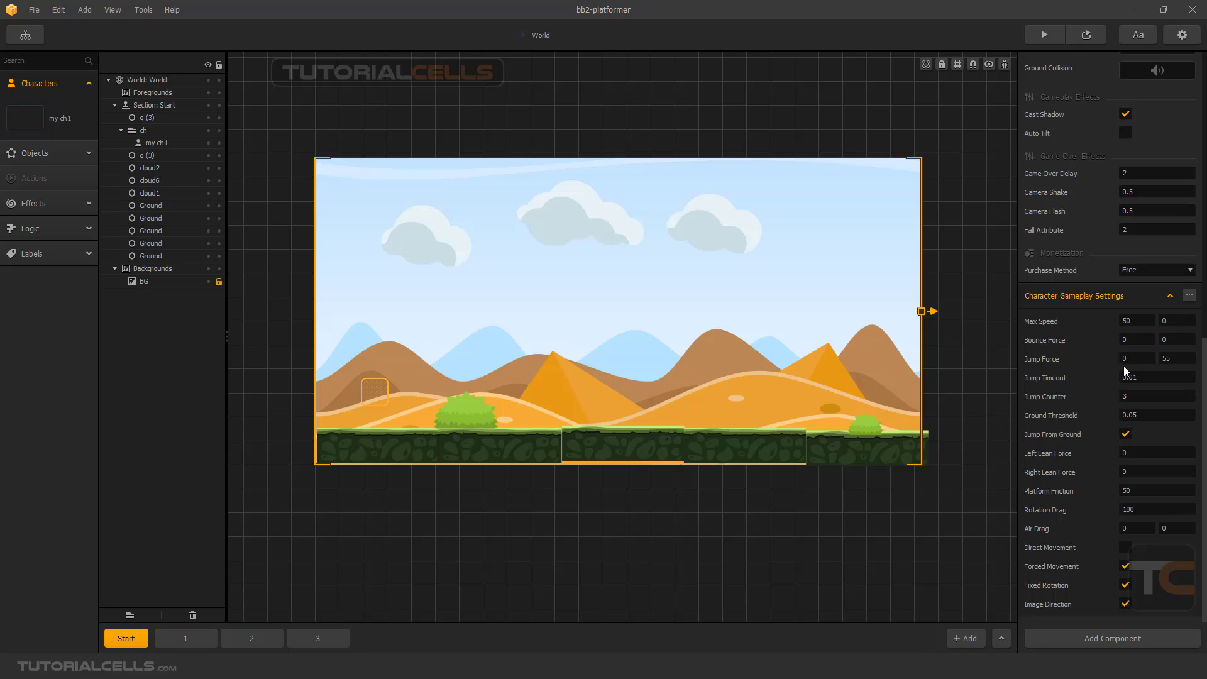
scroll(1105, 531, "up", 10)
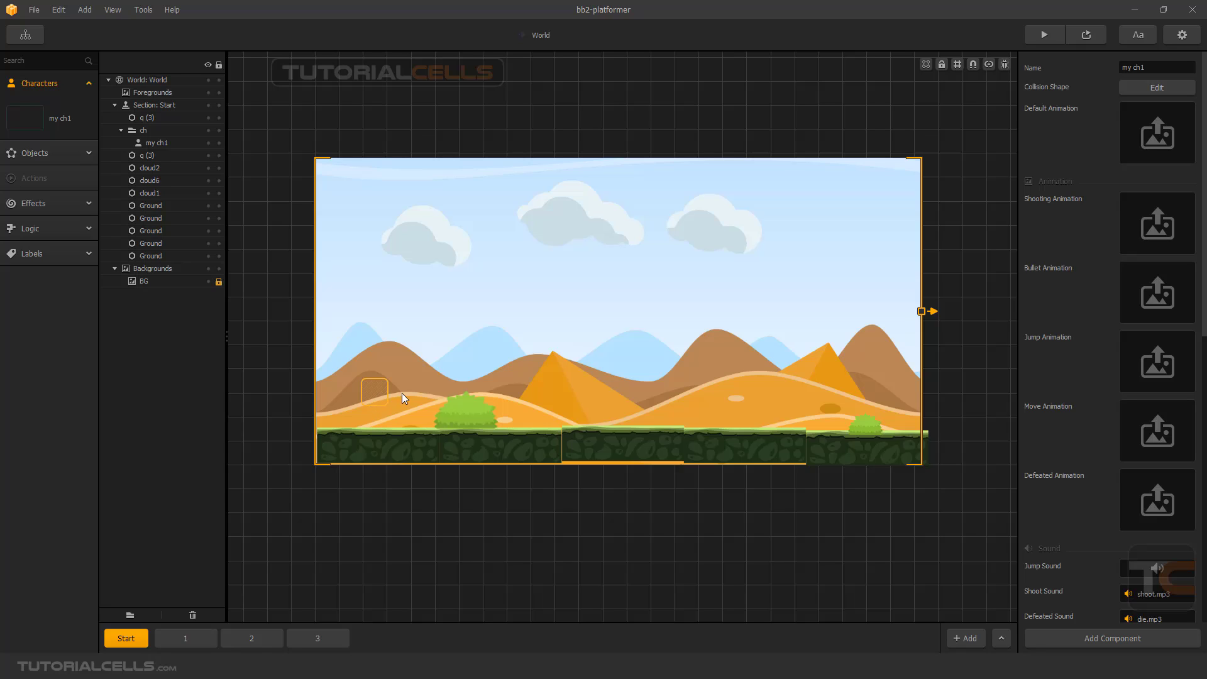
mouse_move(385, 385)
left_mouse_down()
mouse_move(390, 404)
mouse_move(379, 402)
left_mouse_up()
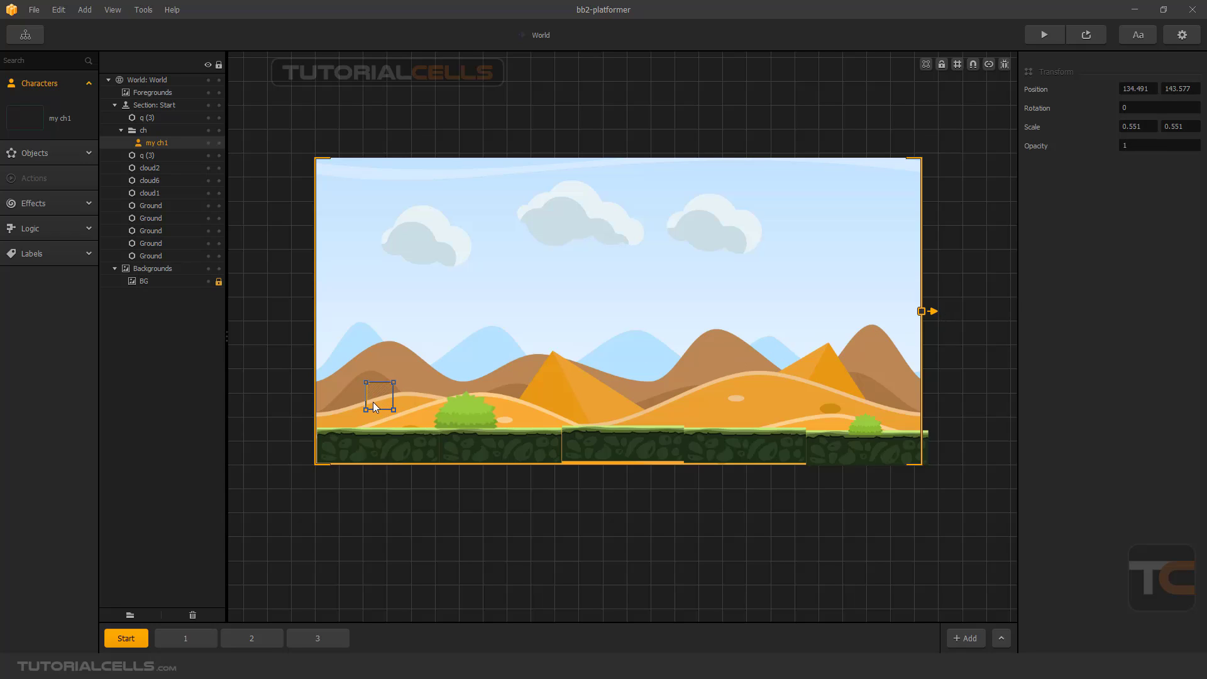
left_click(69, 119)
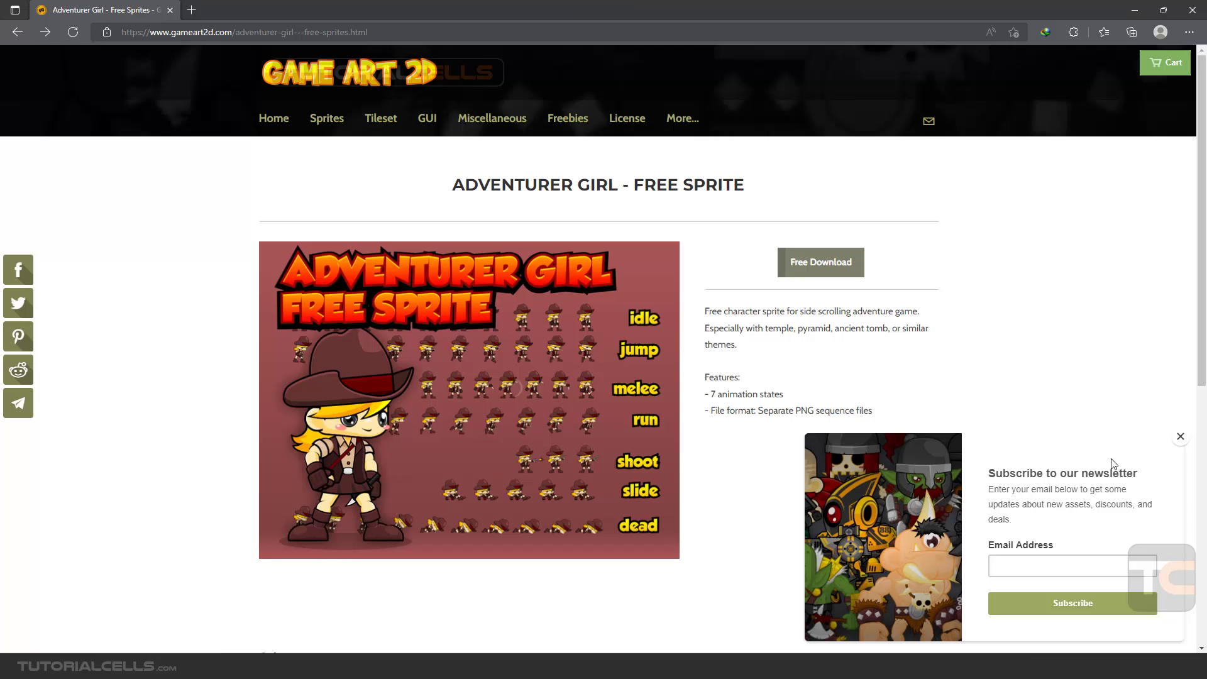
- Dismiss the newsletter pop-up on the Adventurer Girl page and look over the adventure_girl animation folders in File Explorer
left_click(1180, 437)
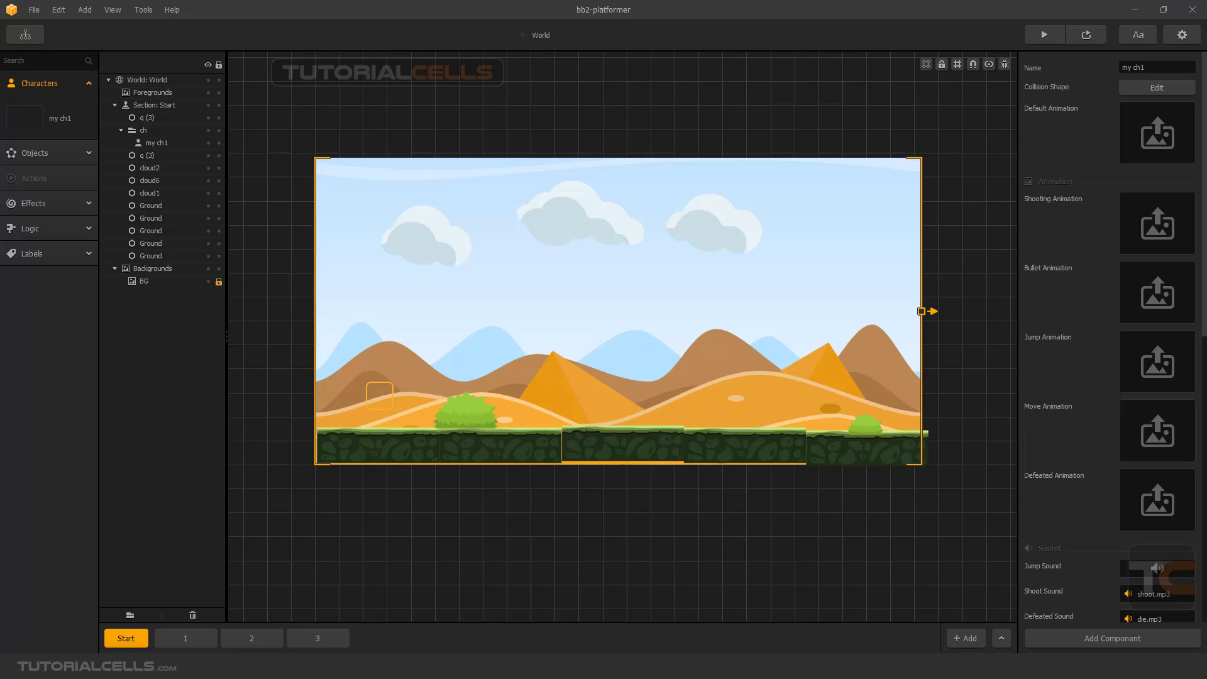
key("alt+Tab")
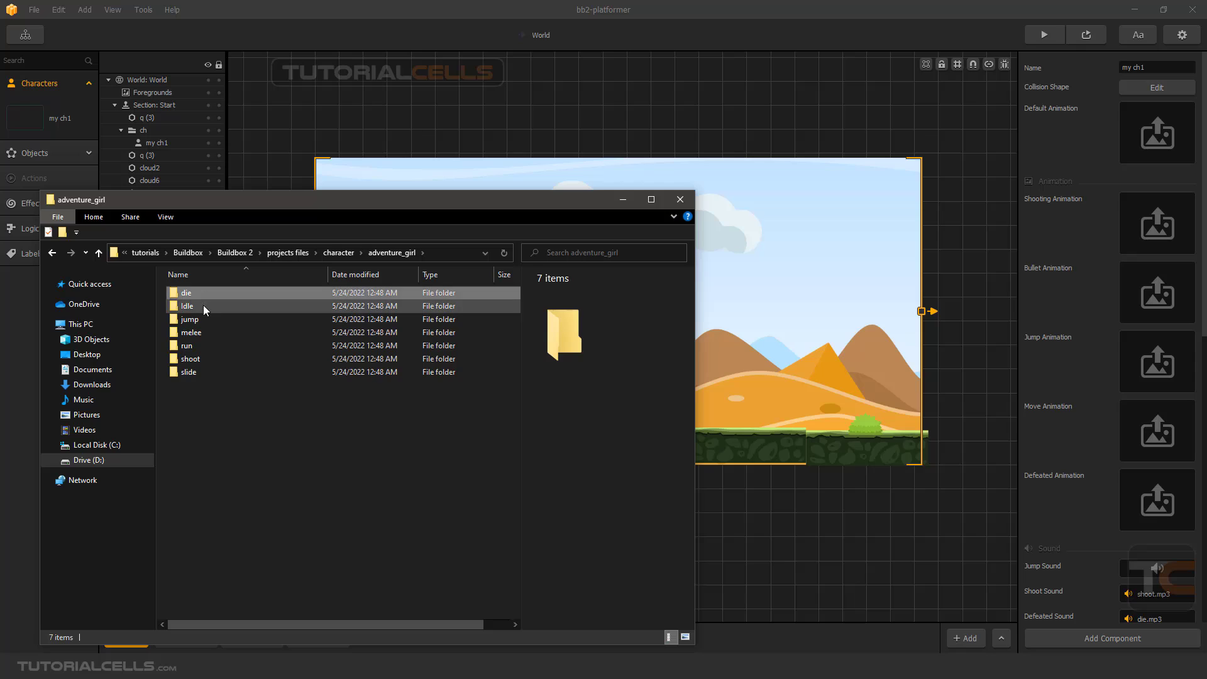
left_click(202, 343)
left_click(205, 360)
left_click(198, 371)
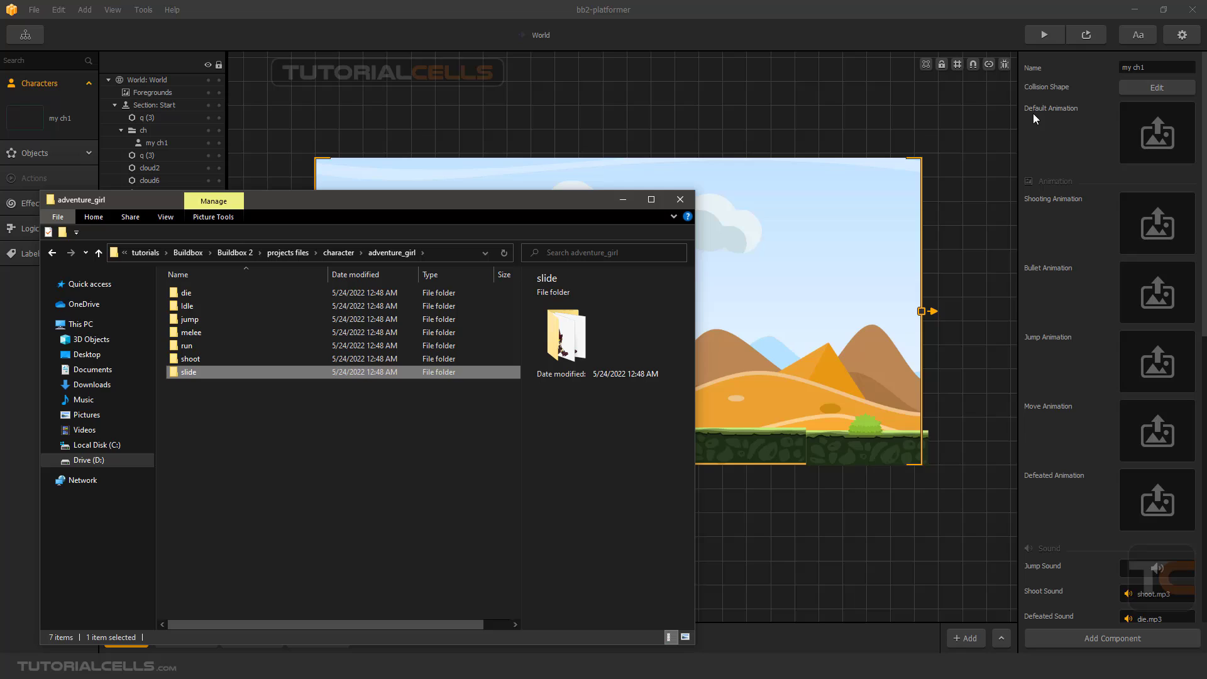
mouse_move(1149, 132)
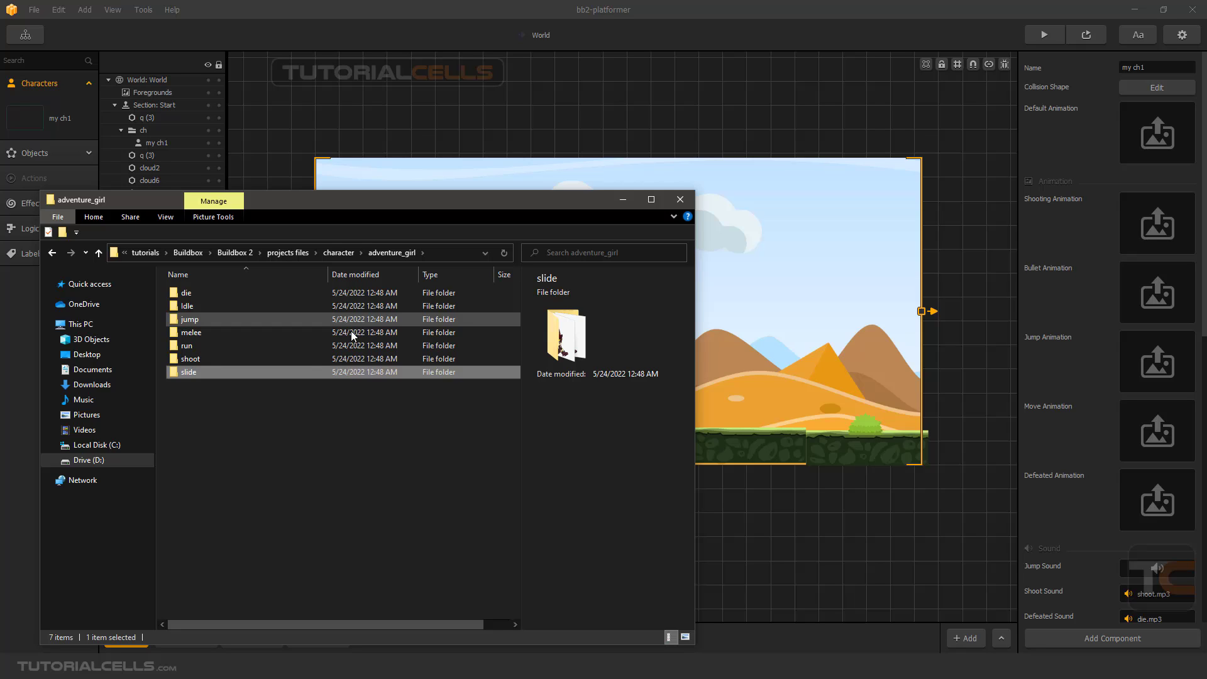
left_click_drag(350, 197, 349, 188)
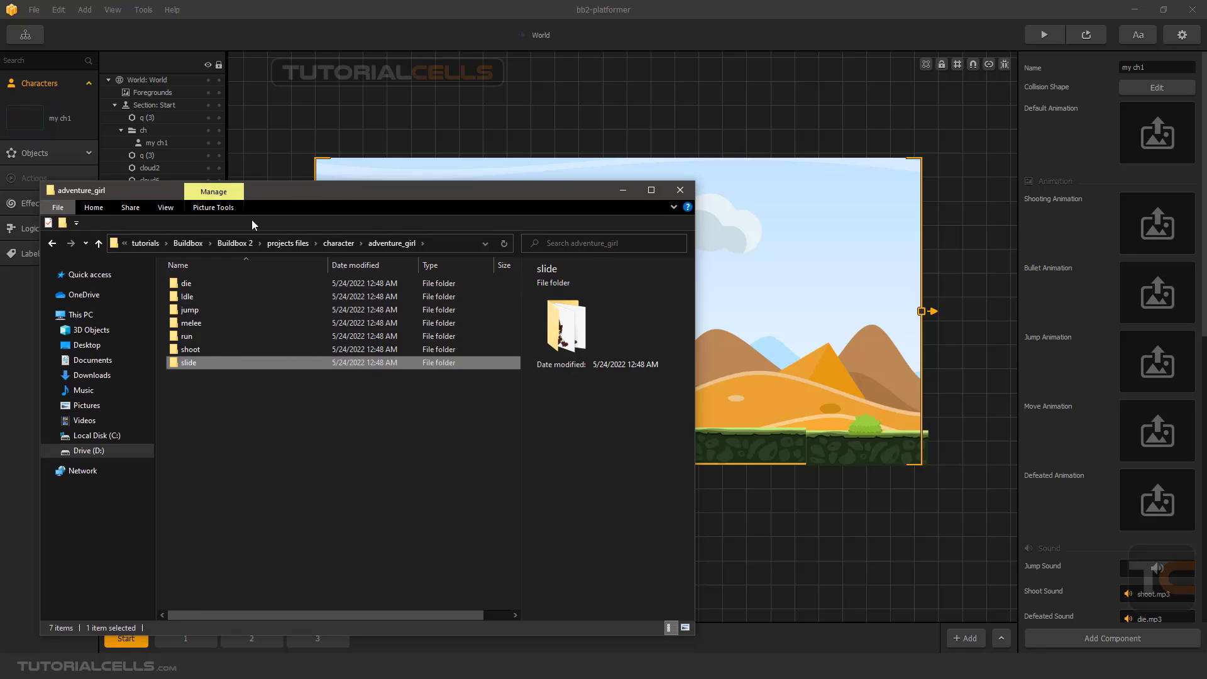
- Open the Idle folder and view its frames from Idle (1) onward in Photos
double_click(188, 298)
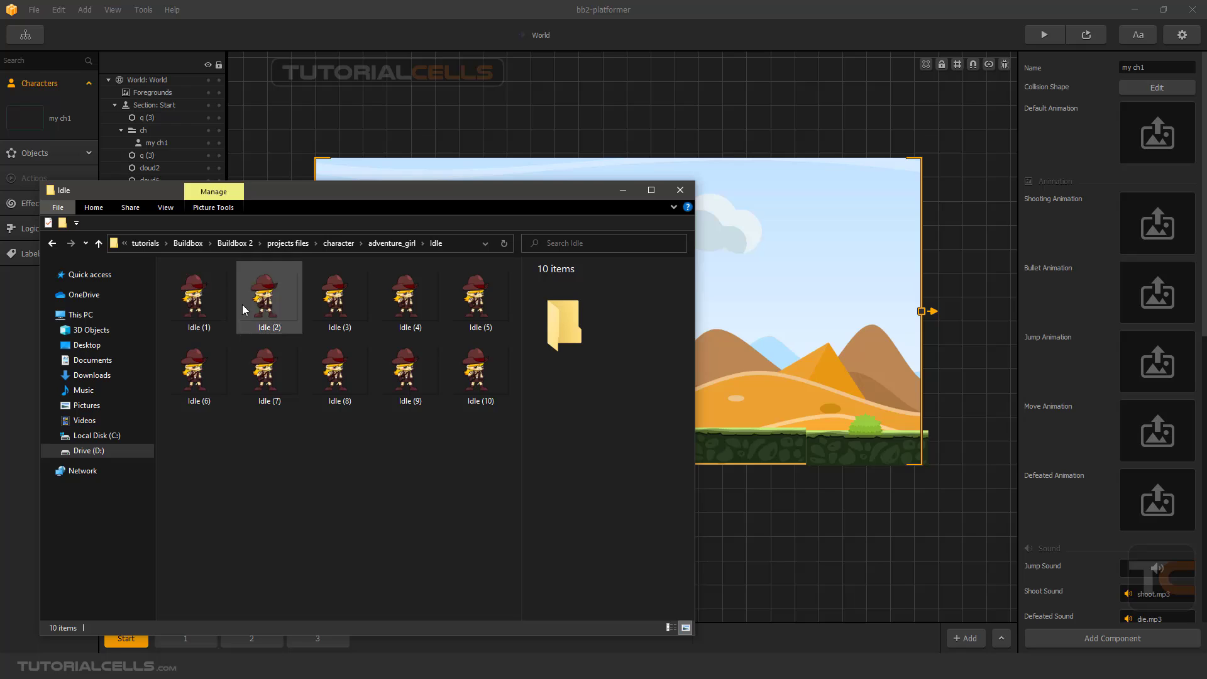
left_click(202, 299)
double_click(202, 299)
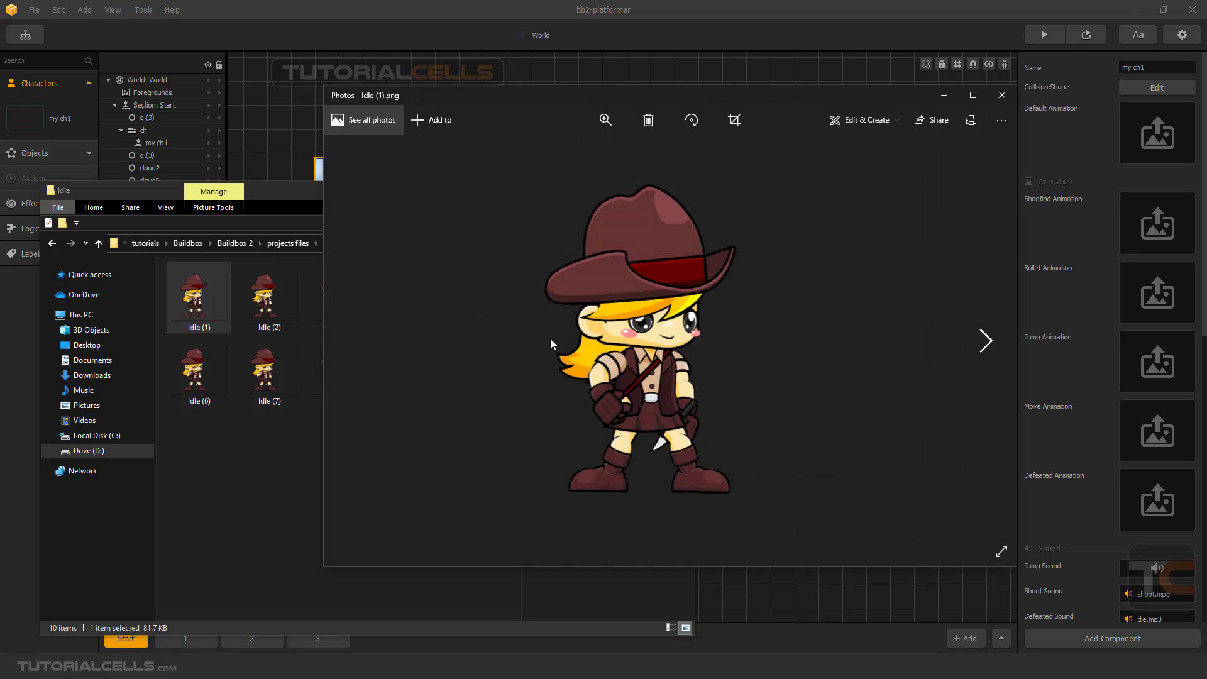
left_click(993, 340)
left_click(994, 339)
left_click(994, 339)
left_click(993, 339)
left_click(1002, 95)
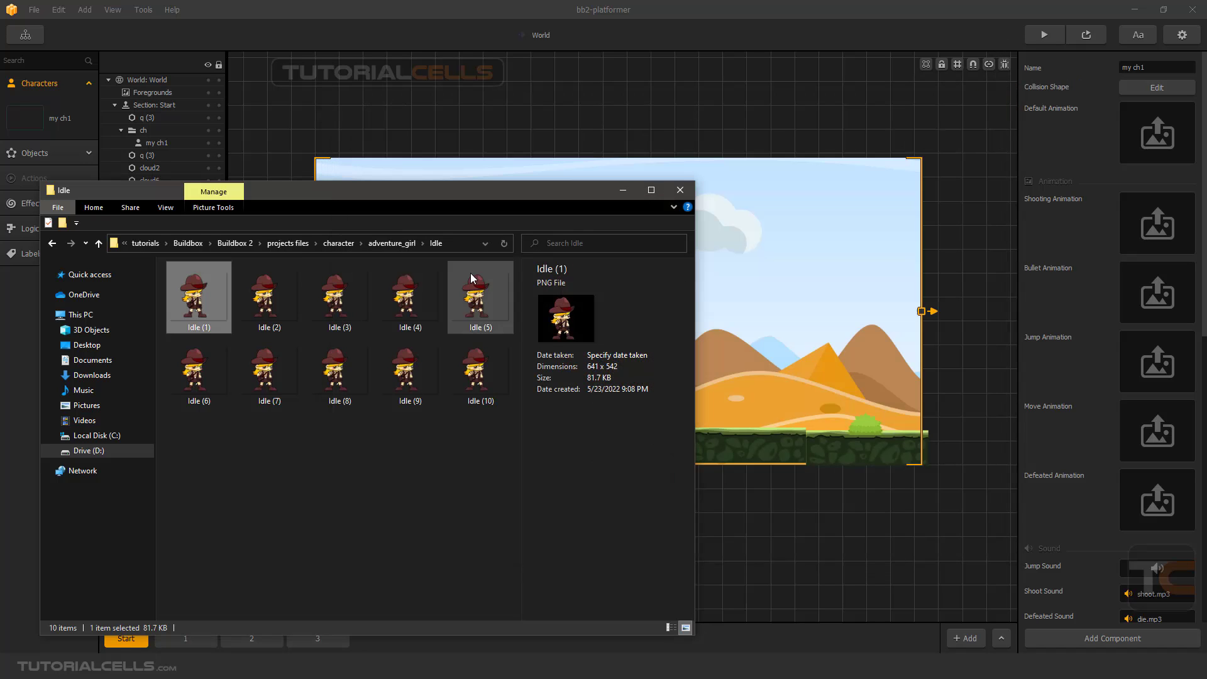
- Assign all images from Idle (1) to Idle (10) as my ch1's default animation and minimize File Explorer
left_click_drag(179, 454, 484, 278)
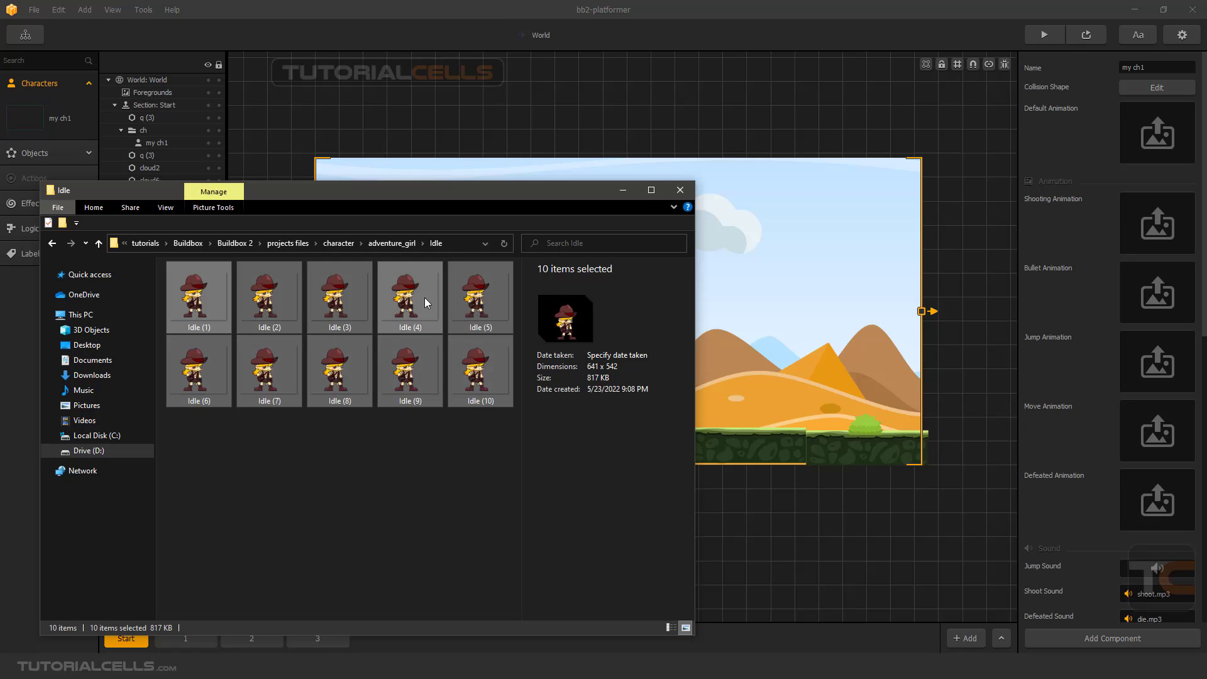
left_click_drag(421, 297, 1157, 132)
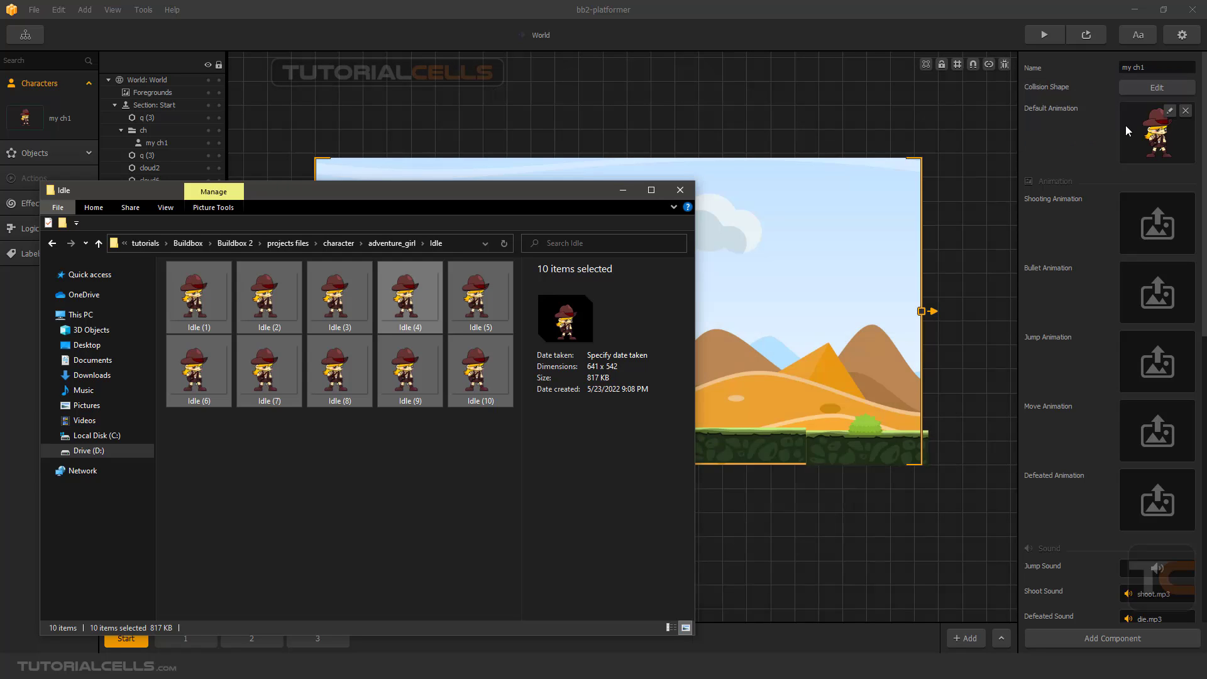
left_click(627, 190)
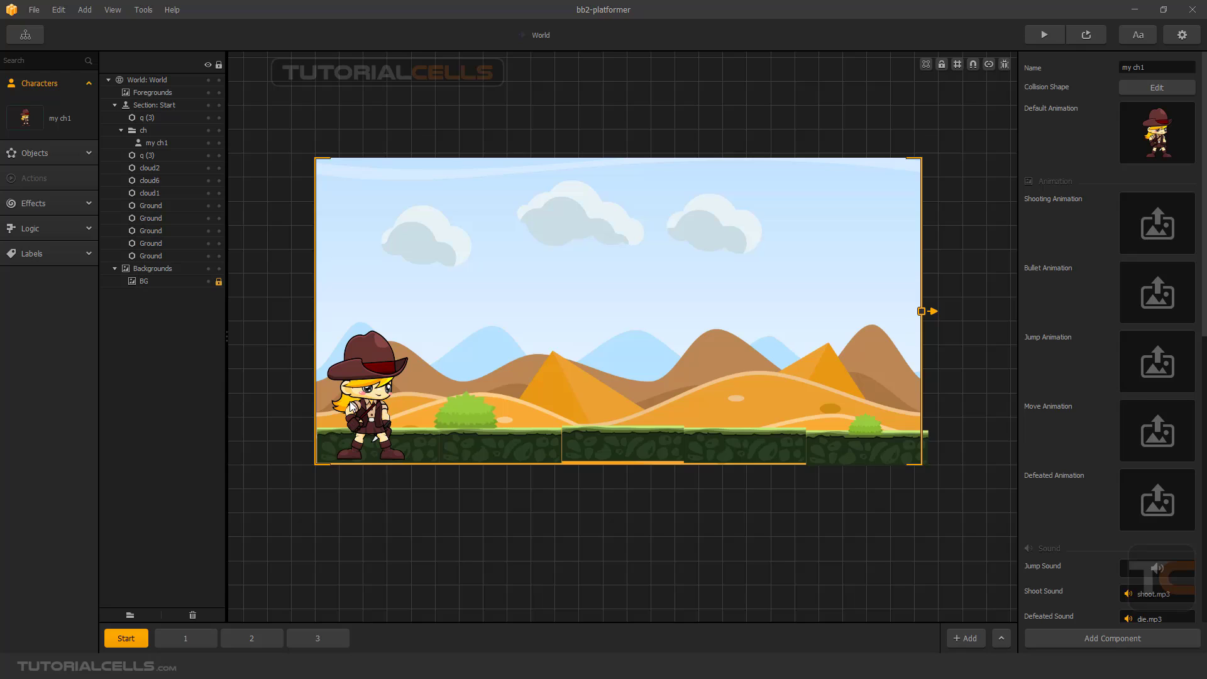
- Stand my ch1 on the ground at the start of the scene and scale it down to about 0.27
left_click(366, 412)
left_click_drag(366, 413, 381, 381)
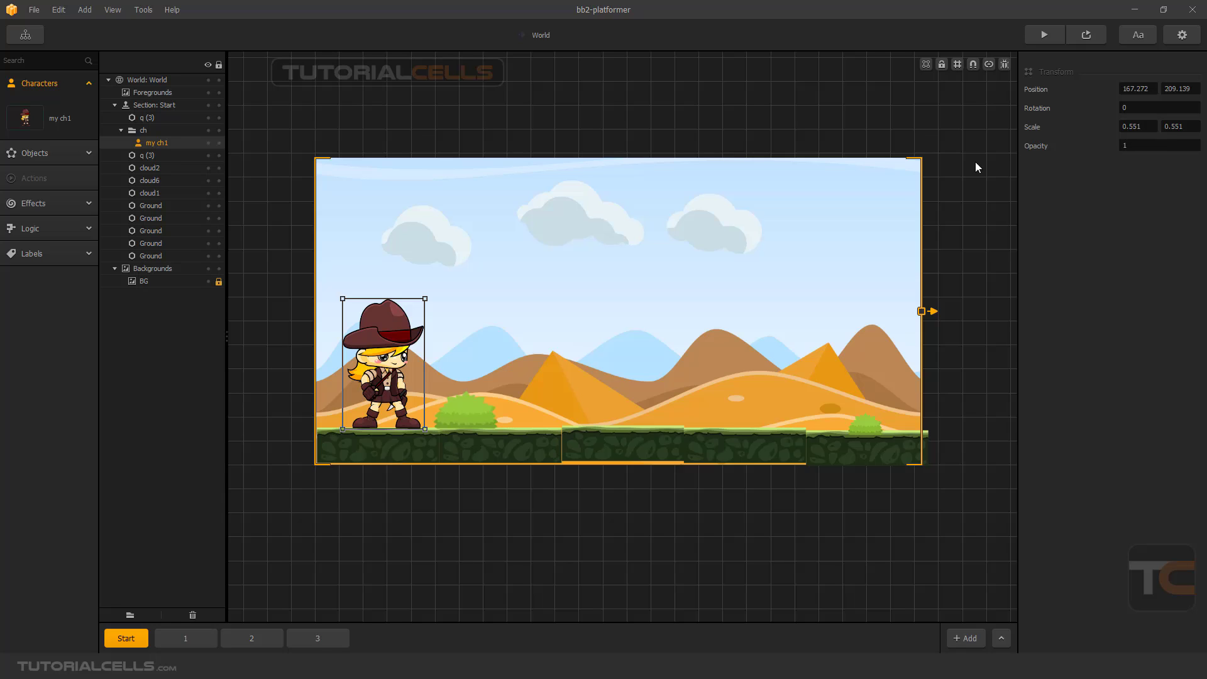
left_click_drag(426, 297, 368, 387)
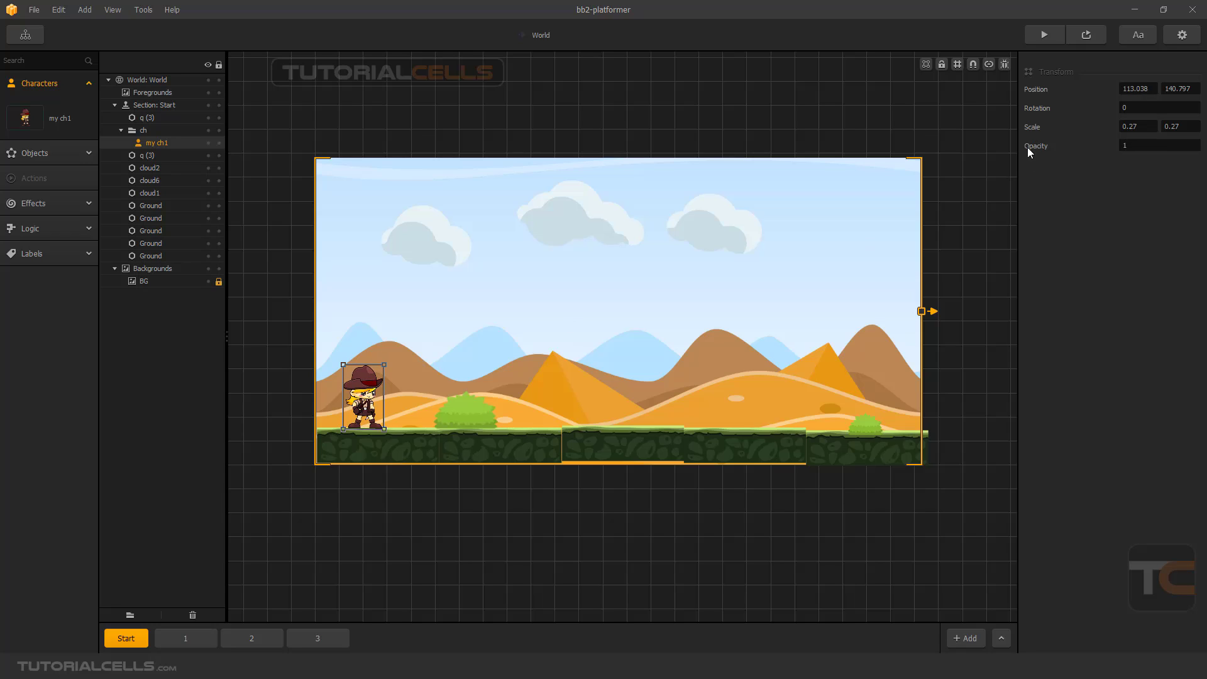
- Compare the my ch1 asset's character settings with the transform settings of its instance in the scene
left_click(66, 117)
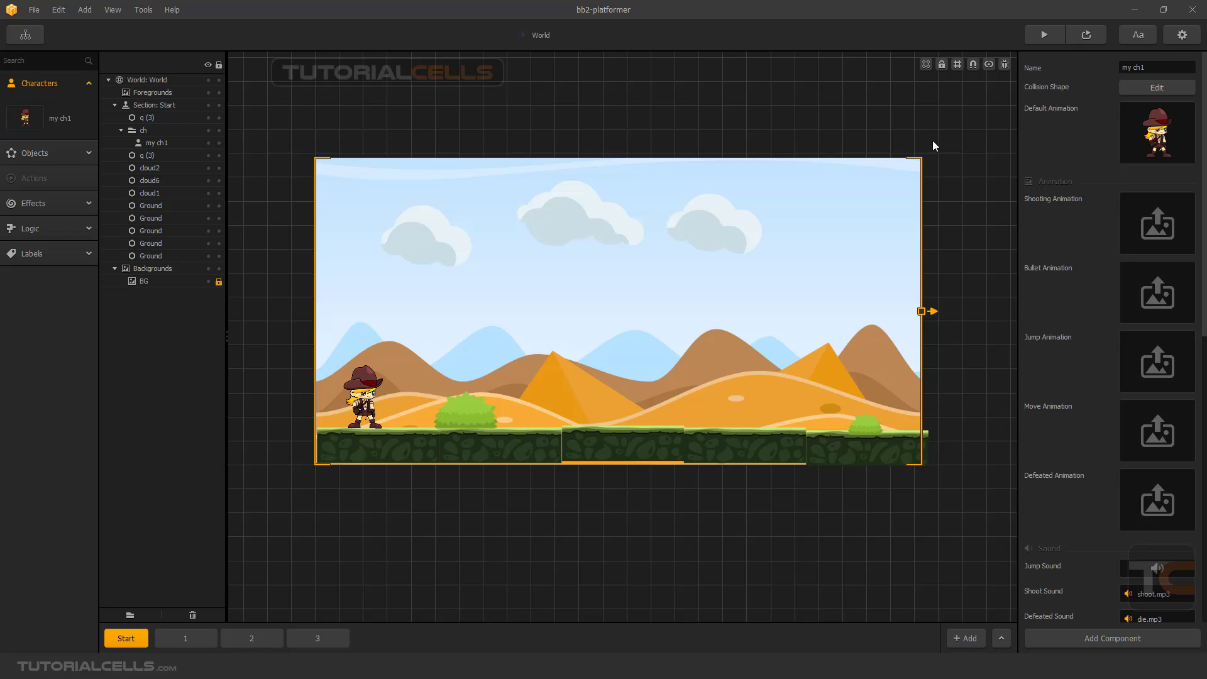
scroll(1066, 171, "down", 8)
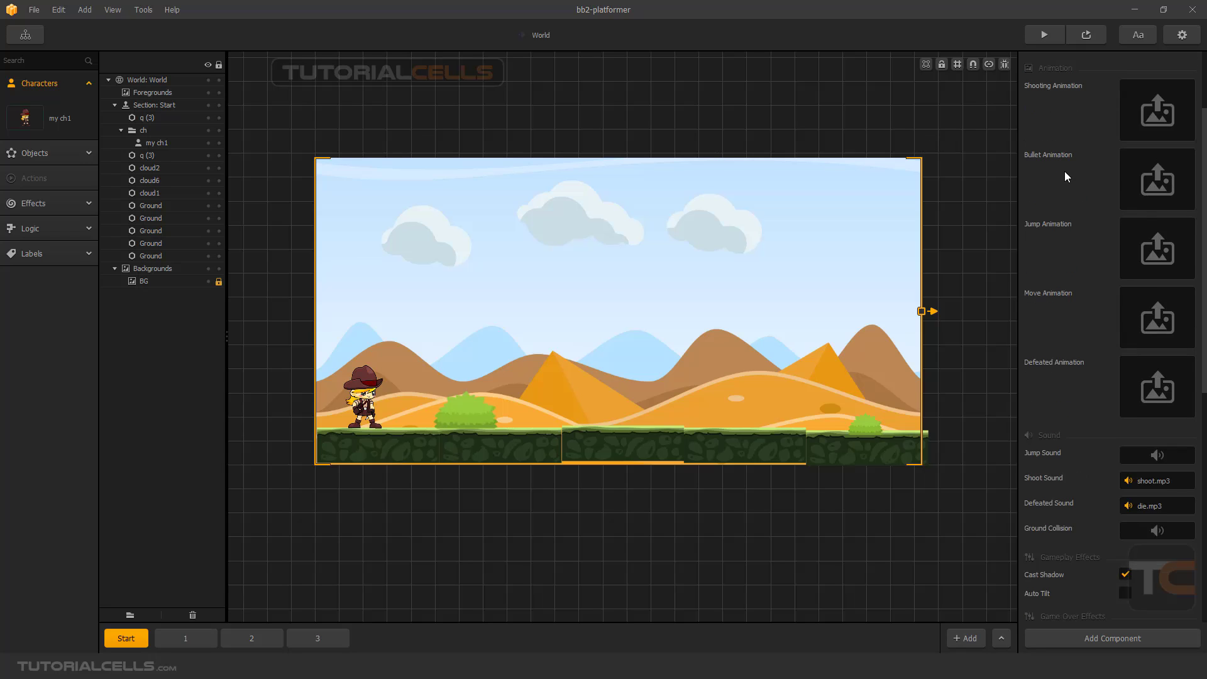
scroll(1074, 340, "up", 4)
scroll(1075, 341, "up", 4)
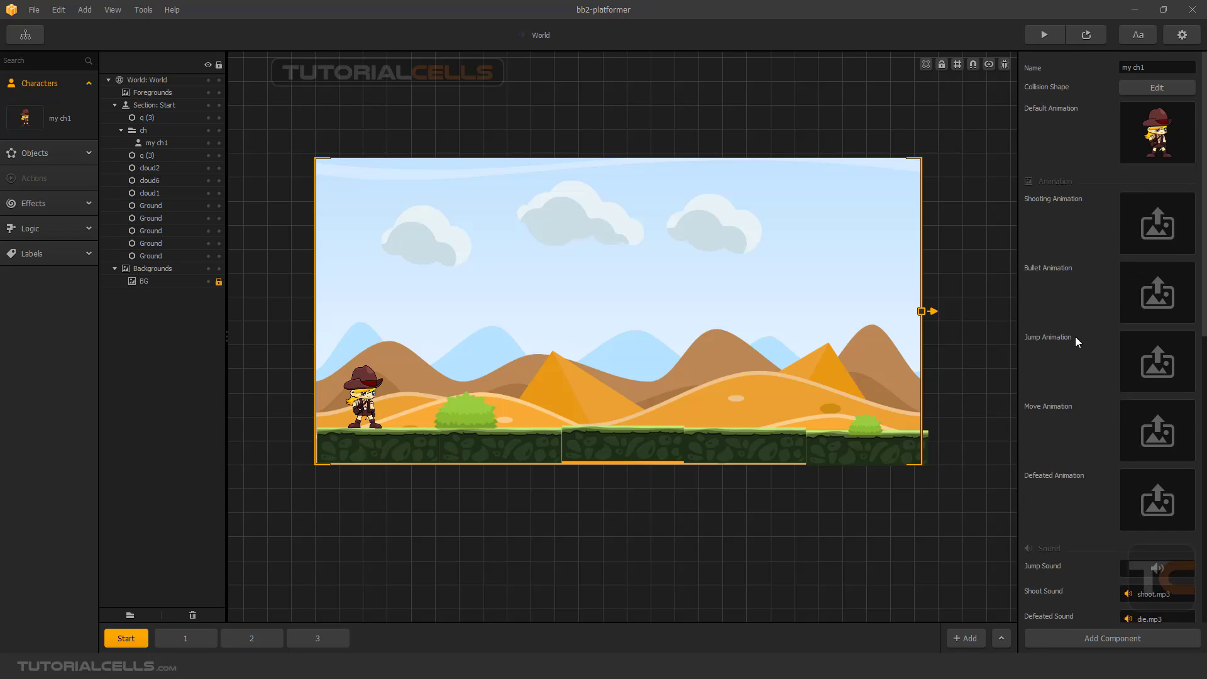
left_click(1101, 71)
left_click(159, 144)
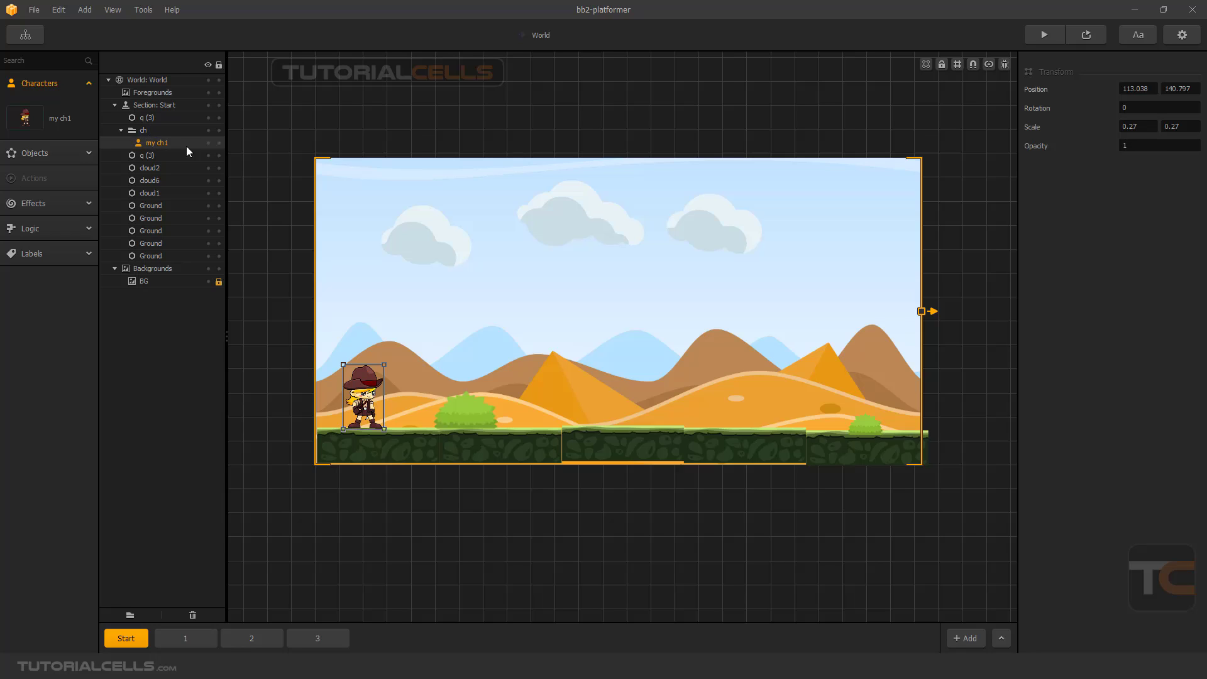
- Play my ch1's default animation in the Animation Editor, check its loop setting, and close the editor
left_click(54, 119)
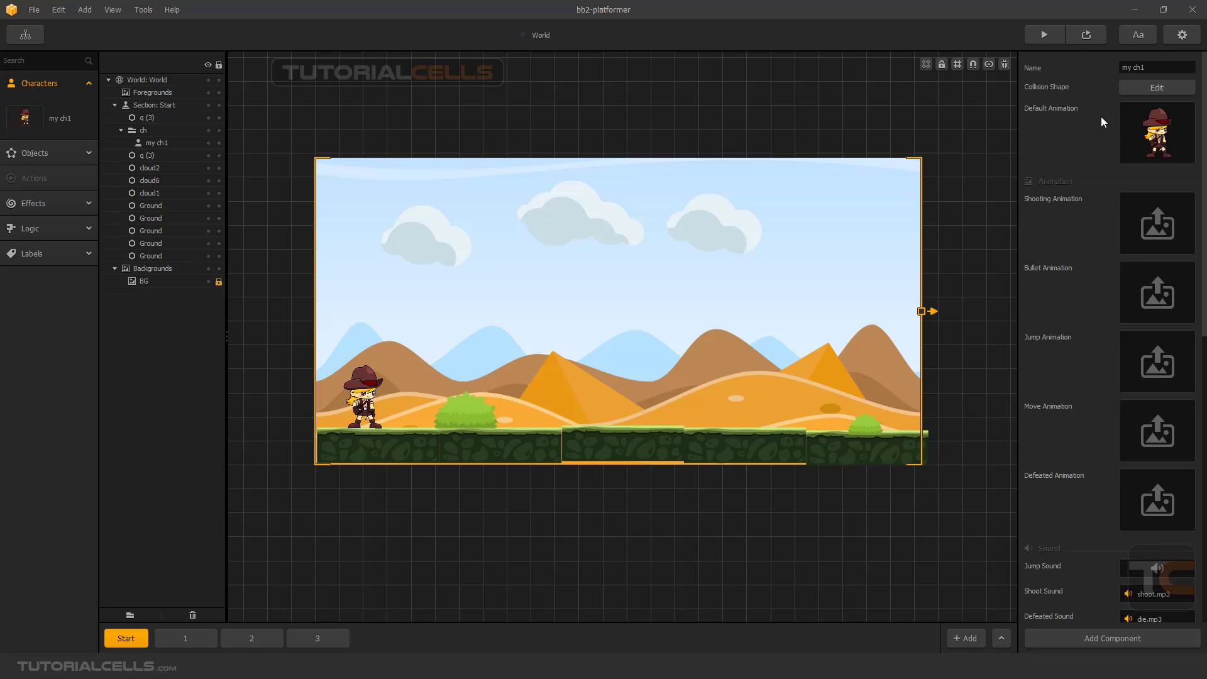
left_click(1169, 111)
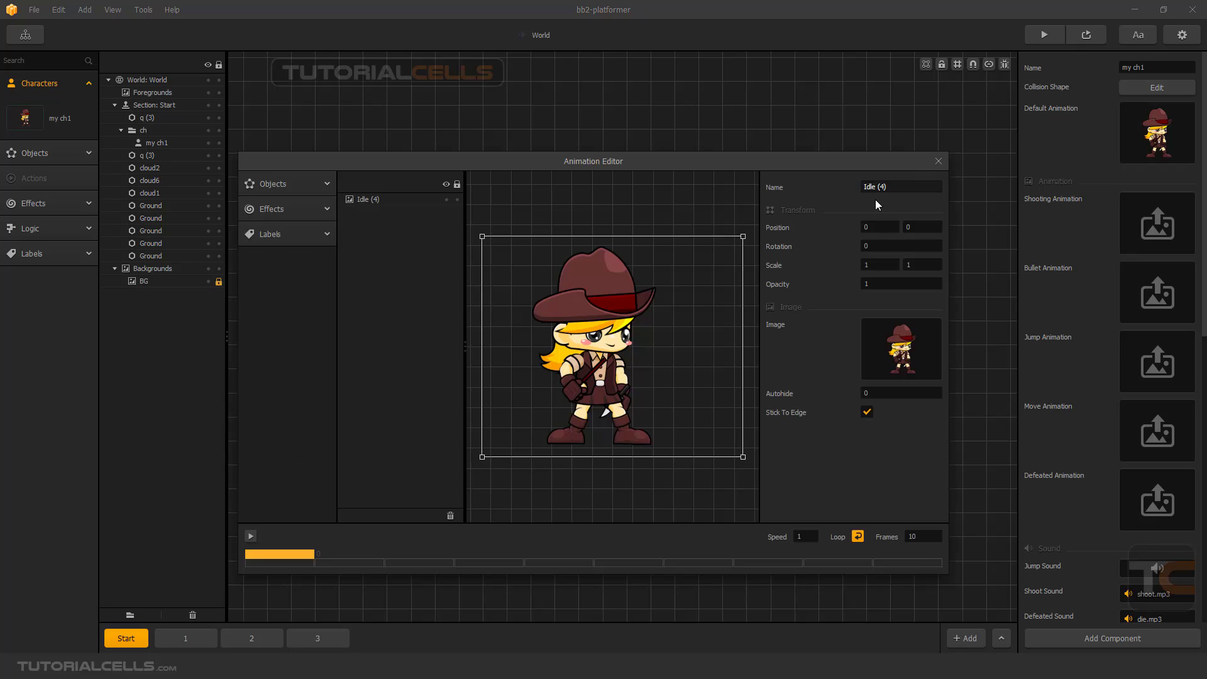
left_click(250, 536)
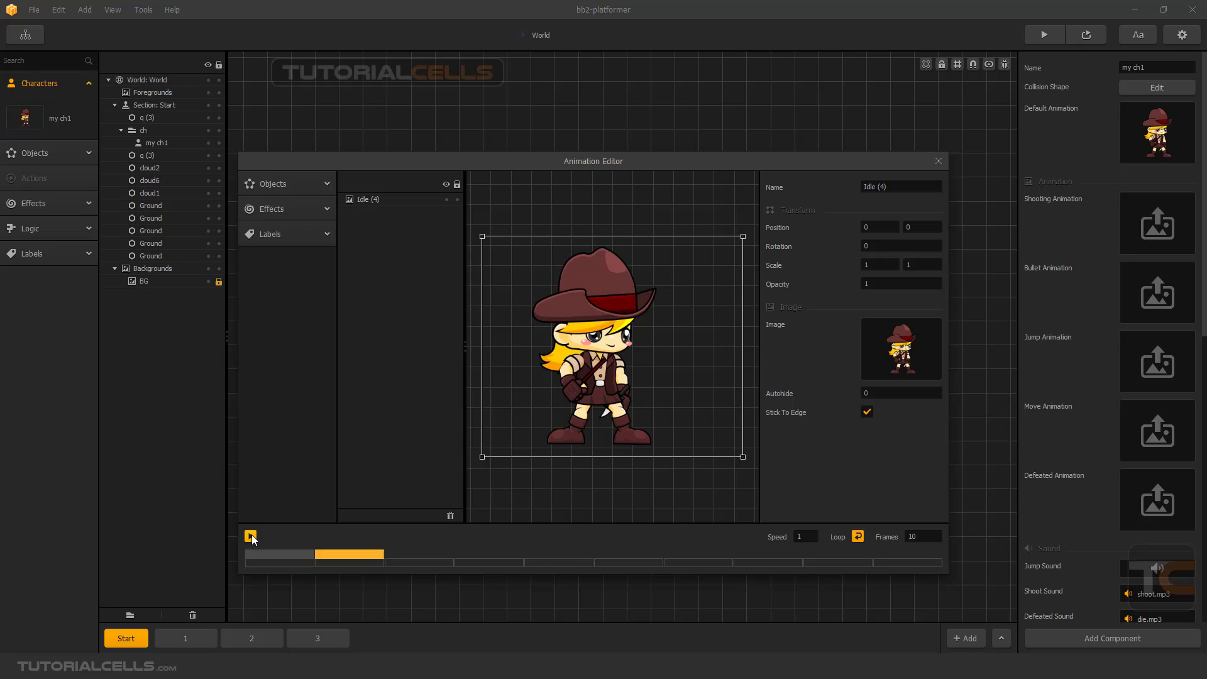
left_click(852, 541)
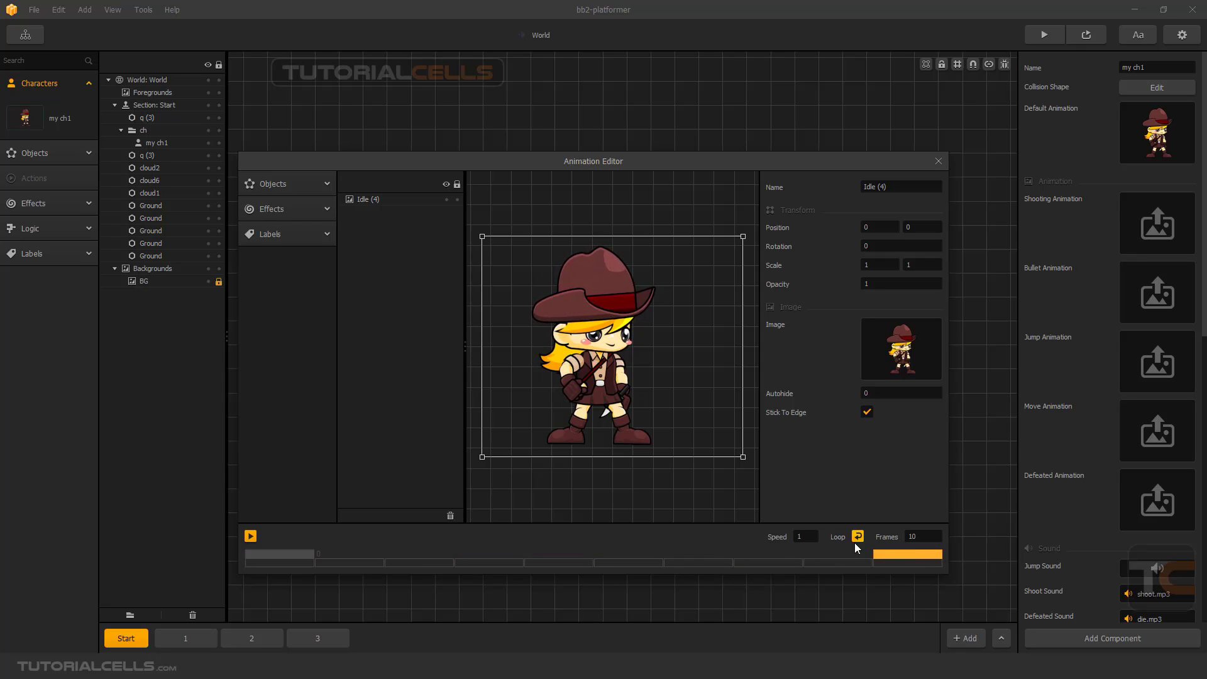
left_click(938, 161)
- Preview the game with debug display on to inspect my ch1's collision area, then close the preview
left_click(1074, 37)
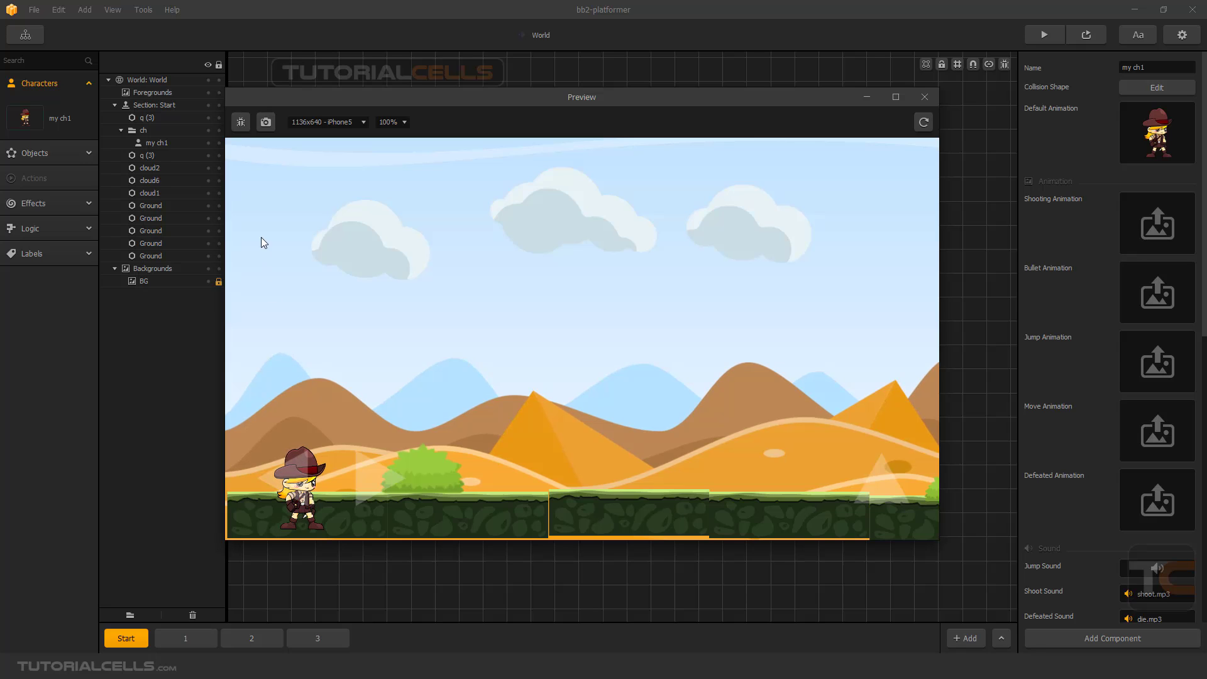
left_click(236, 127)
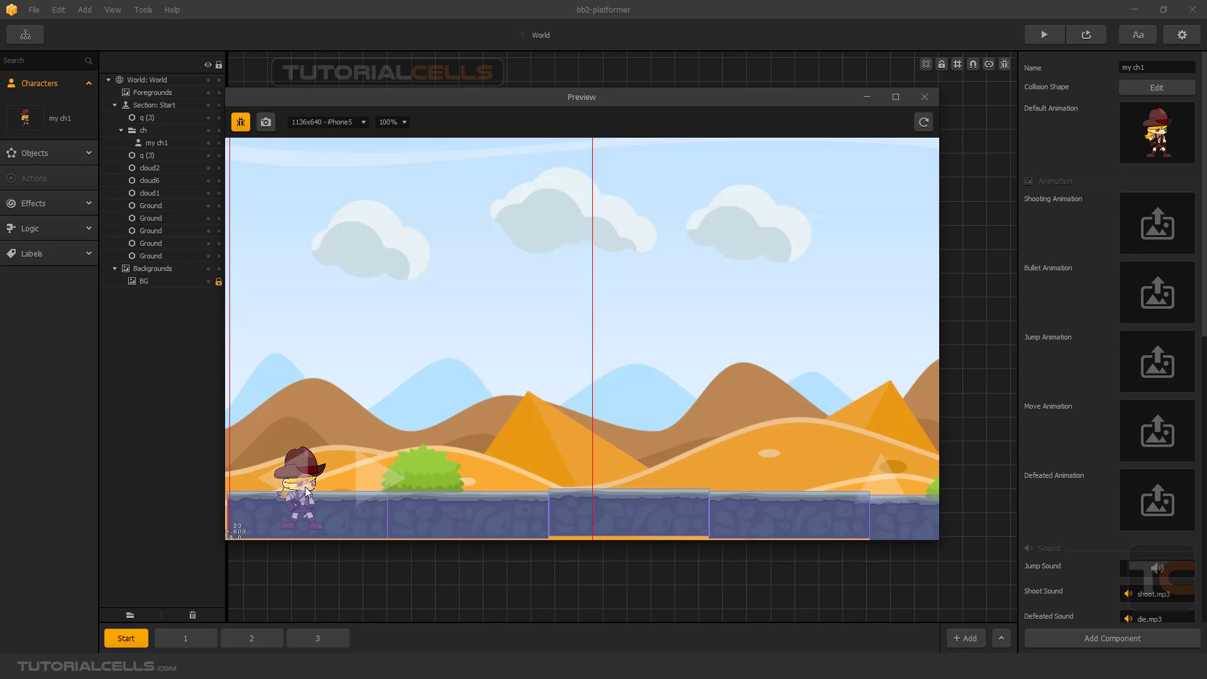
left_click(922, 99)
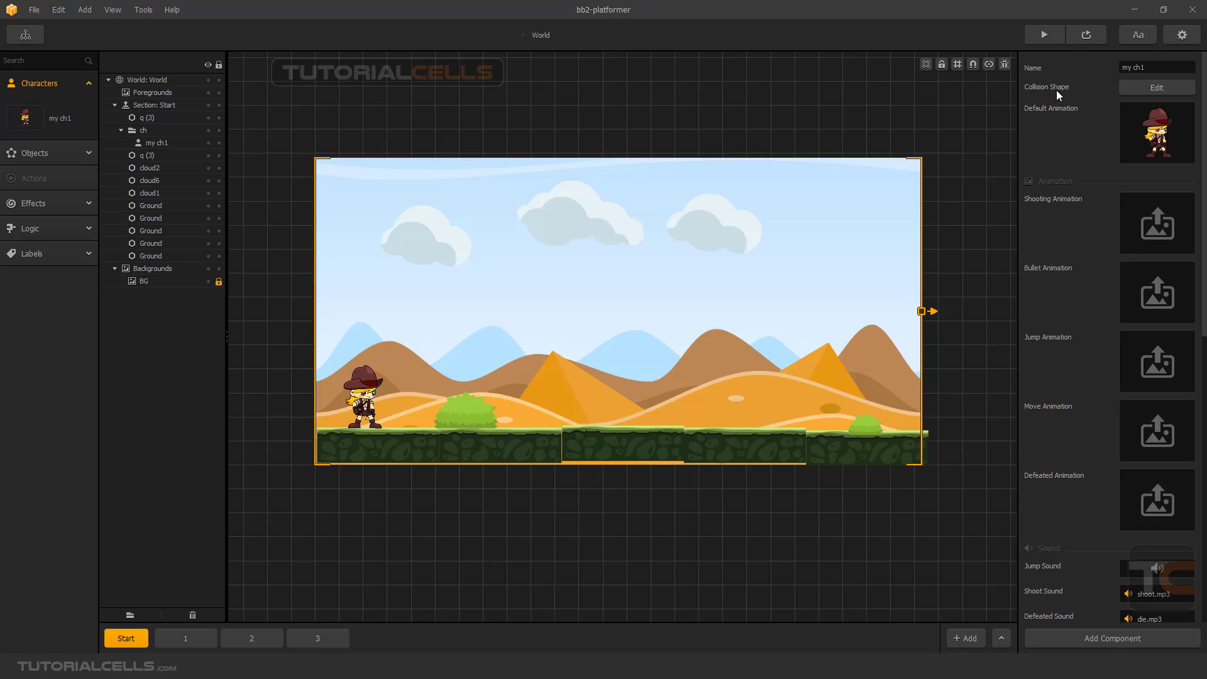
- Change my ch1's collision shape from Circle to a Polygon enclosing the whole sprite and preview the game
left_click(1131, 88)
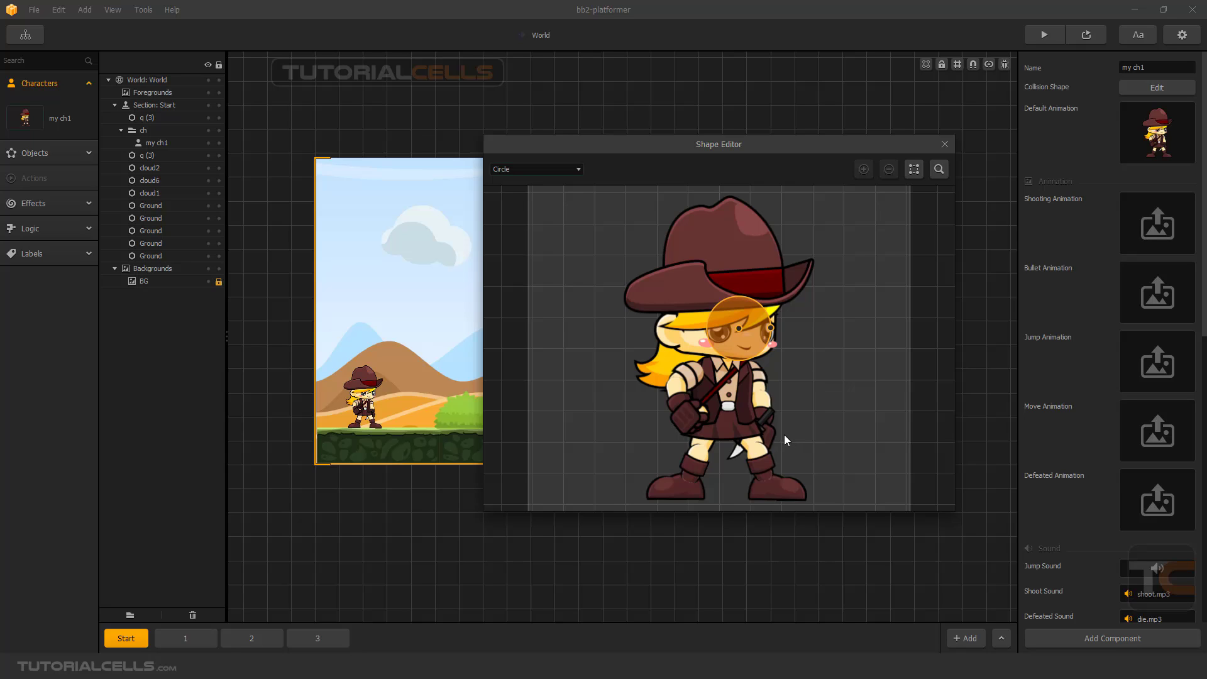
left_click_drag(738, 329, 737, 329)
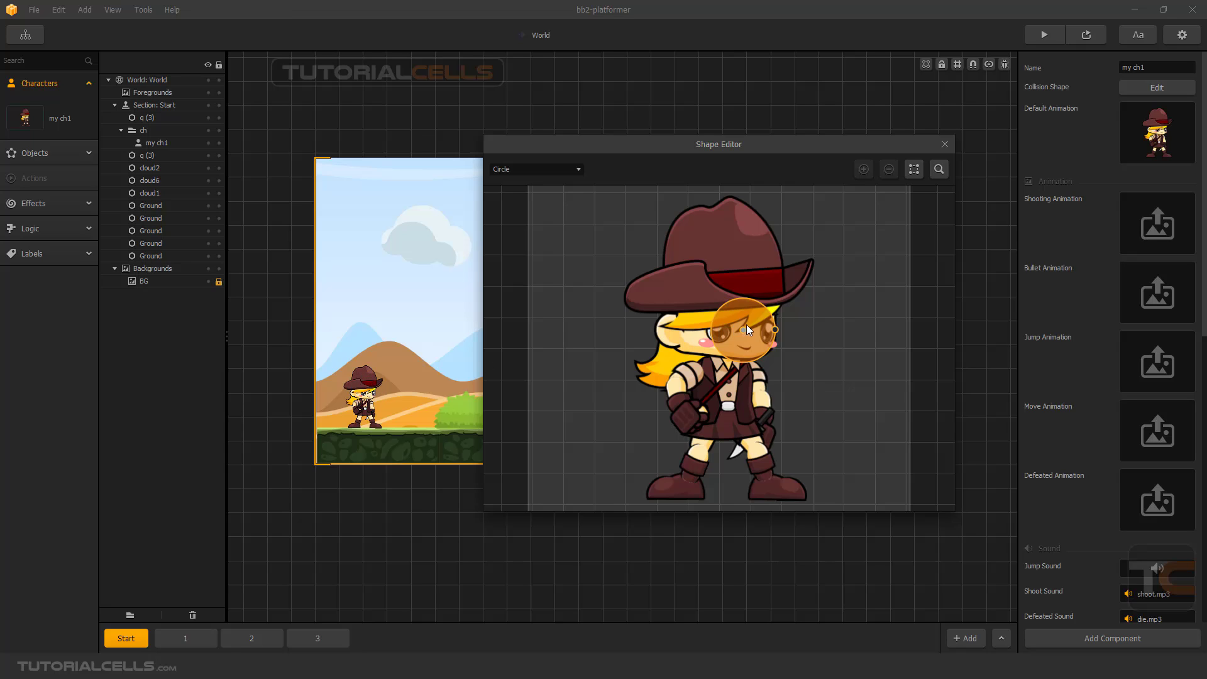
left_click(575, 170)
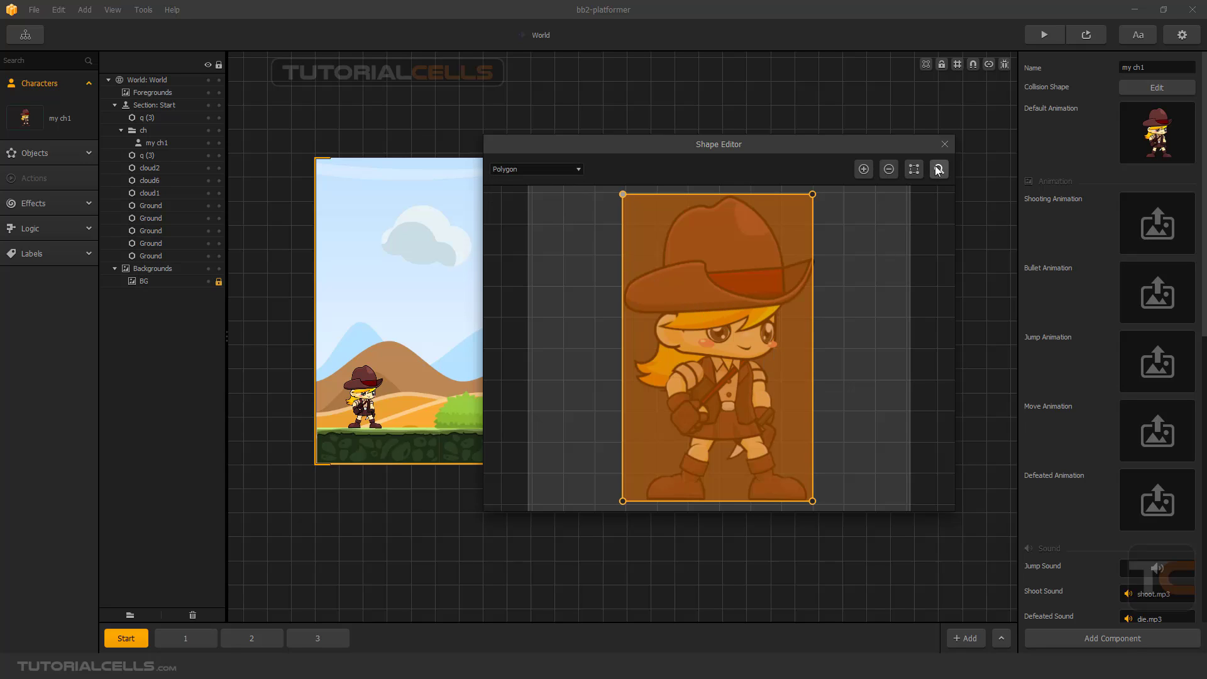
left_click(943, 146)
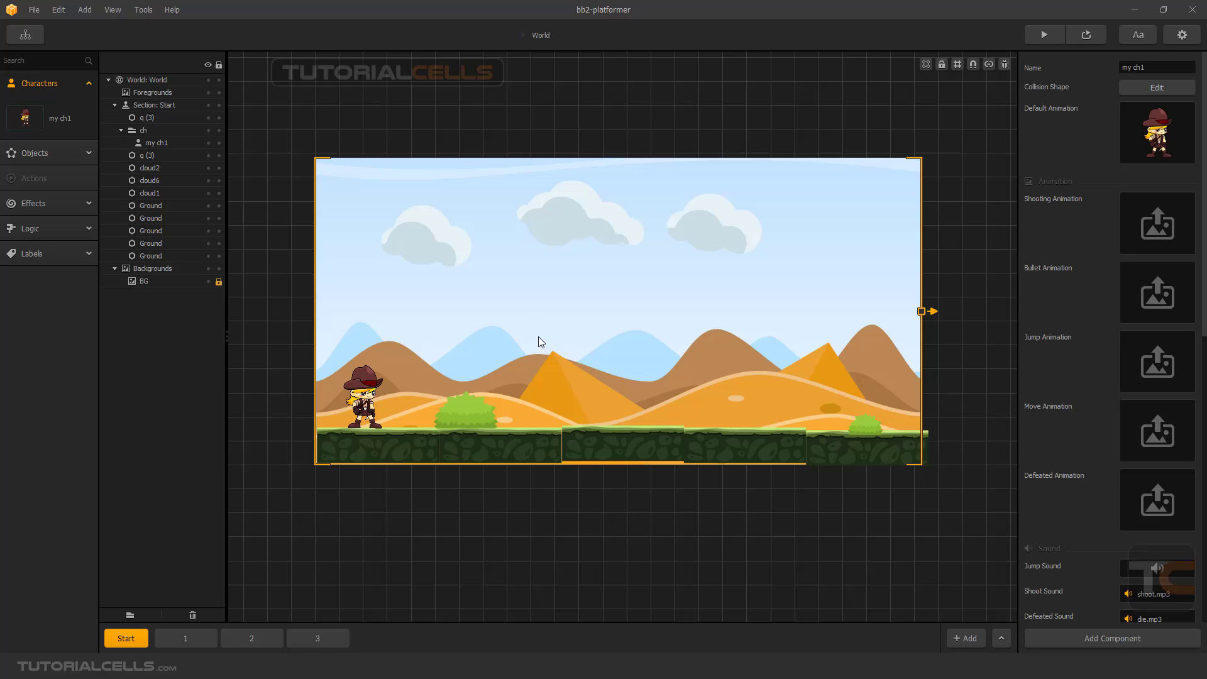
left_click(1057, 36)
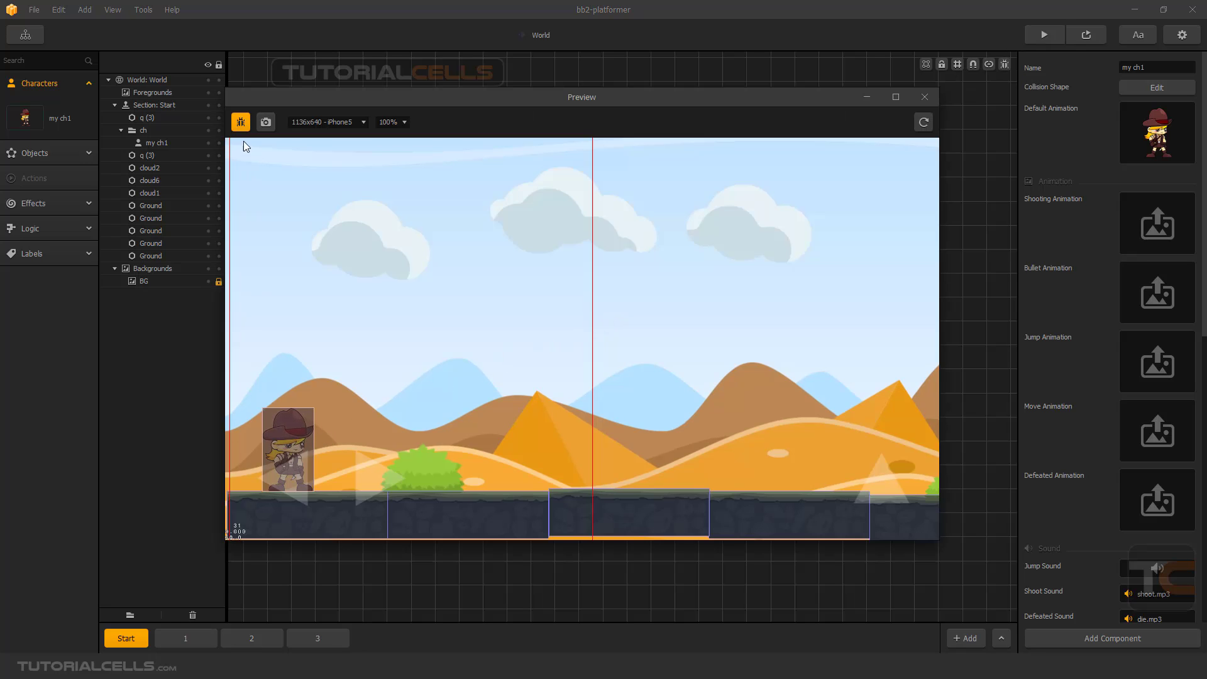
- Turn off the debug display, test my ch1 walking in both directions in the preview, and close it
left_click(241, 122)
key("Right")
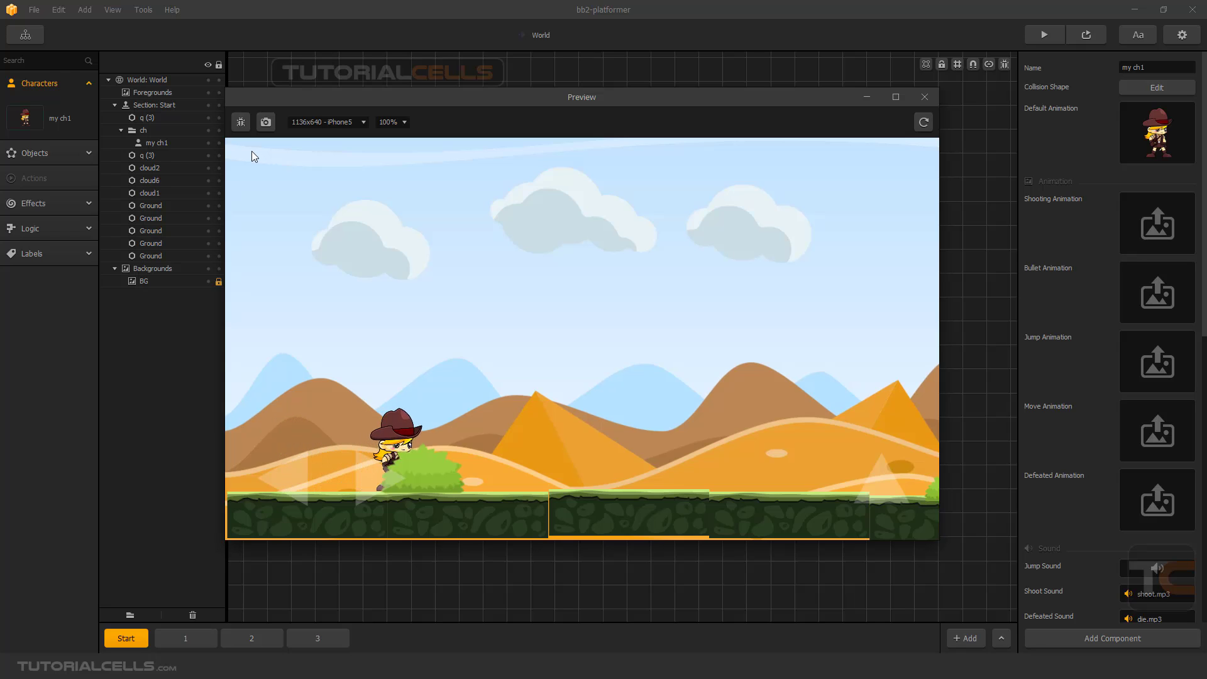
key("Left")
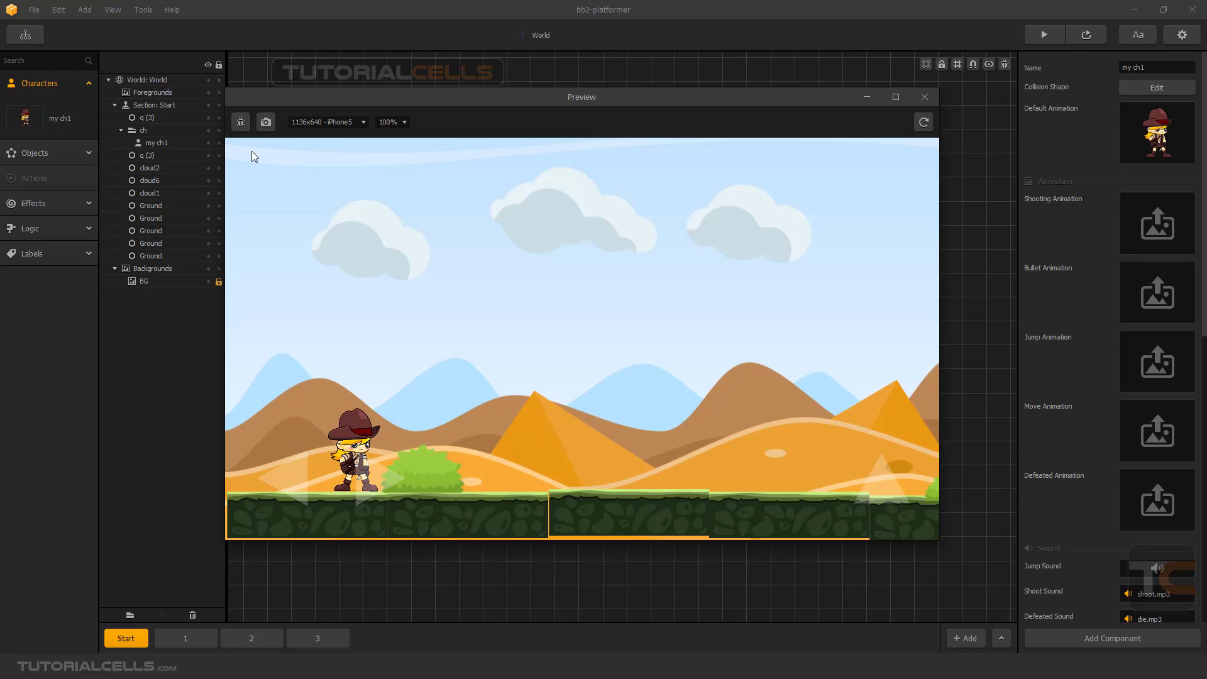
key("Right")
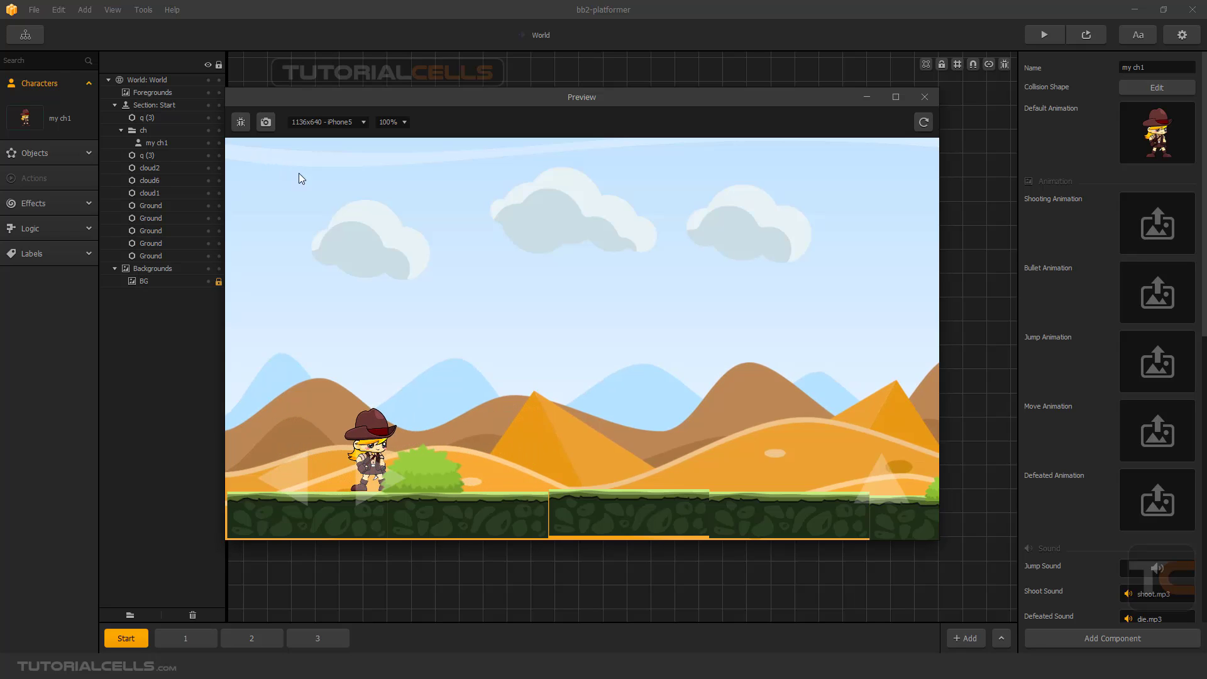
left_click(922, 99)
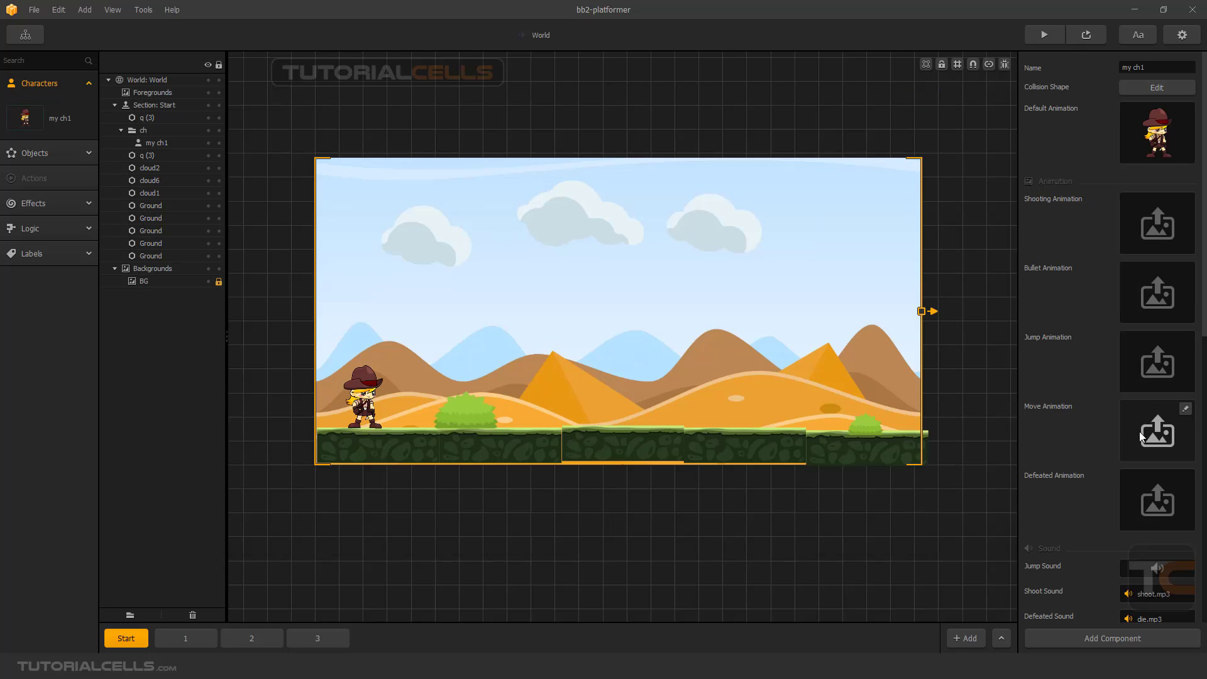
- Assign frames Dead (1) to Dead (10) from the adventure_girl die folder to my ch1's Defeated Animation
key("alt+Tab")
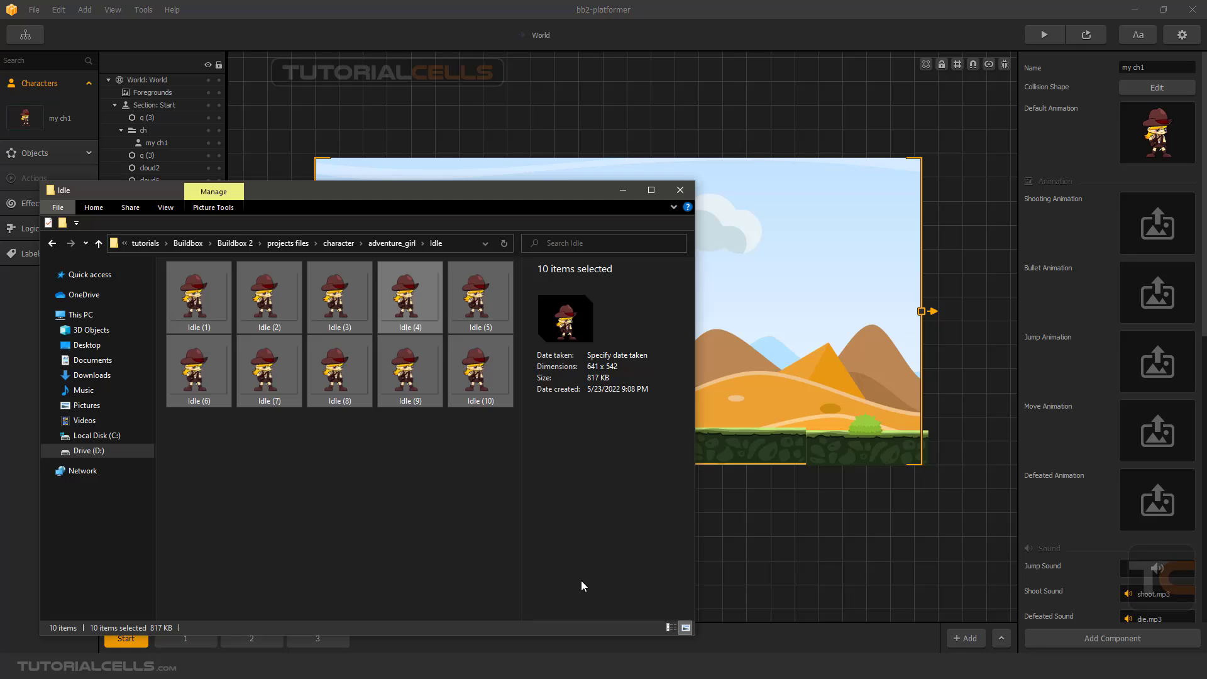
left_click(391, 244)
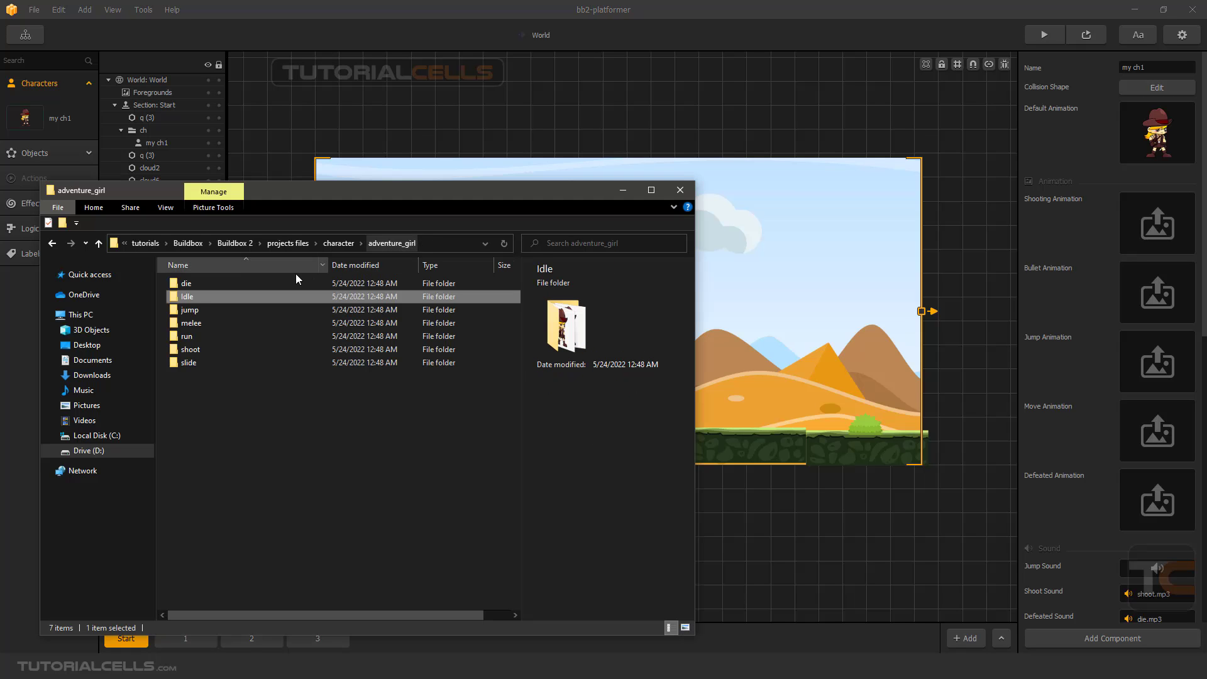
double_click(204, 283)
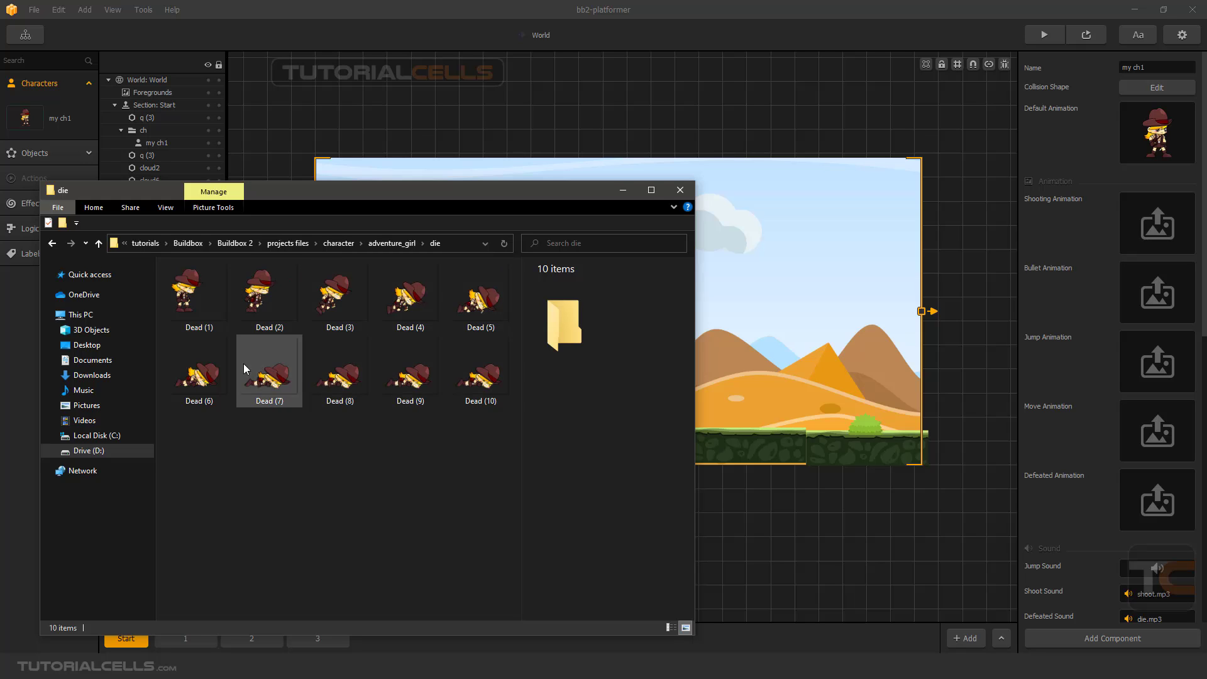
left_click_drag(205, 431, 512, 260)
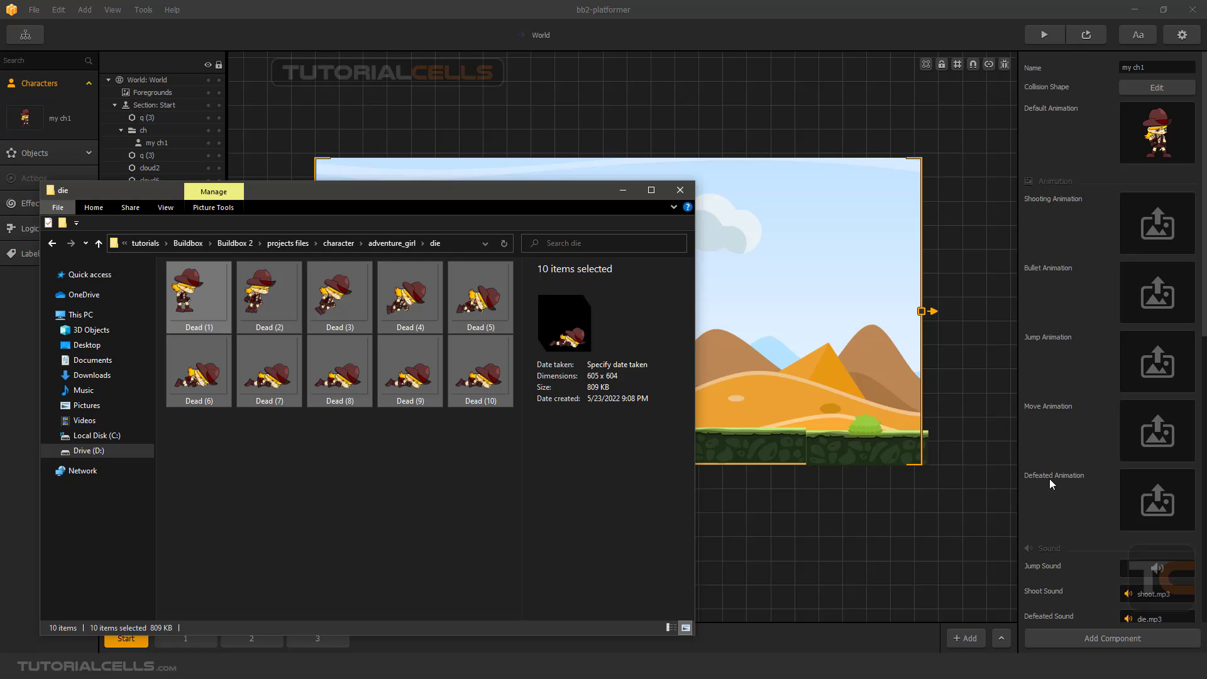
left_click_drag(481, 371, 1146, 503)
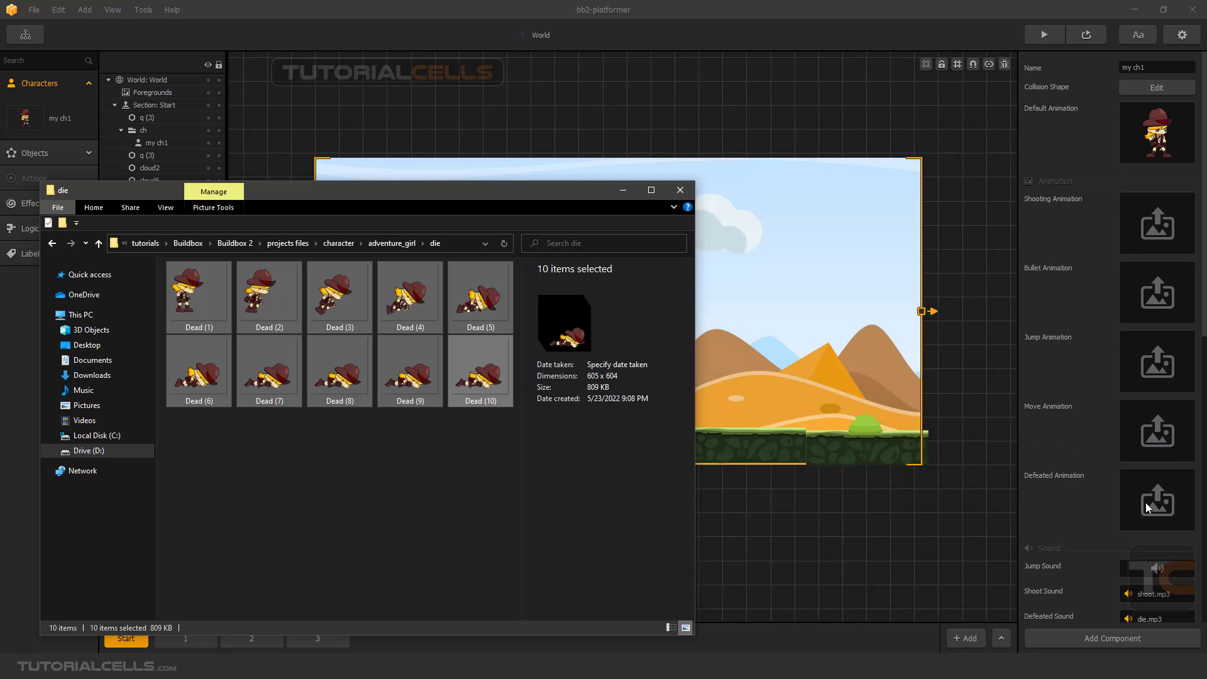
- Assign frames Jump (1) to Jump (10) from the adventure_girl jump folder to my ch1's Jump Animation
left_click(392, 244)
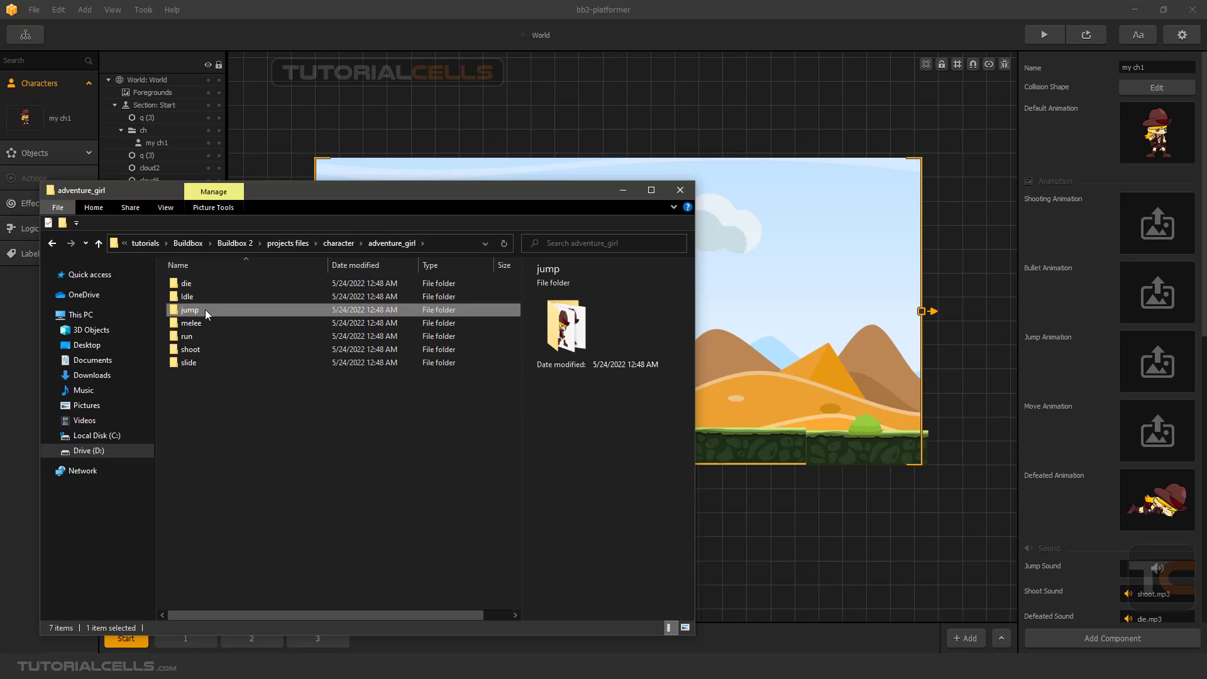
double_click(195, 309)
left_click_drag(165, 430, 1156, 364)
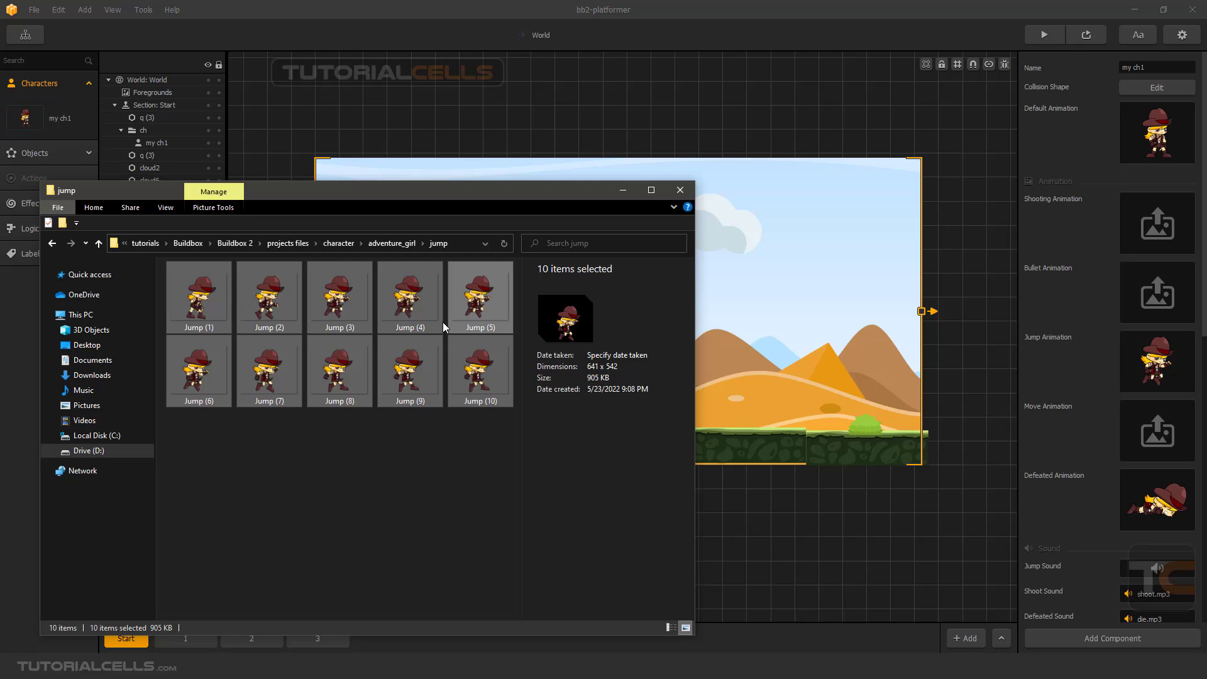
- Assign frames Run (1) to Run (8) from the adventure_girl run folder to my ch1's Move Animation
left_click(398, 243)
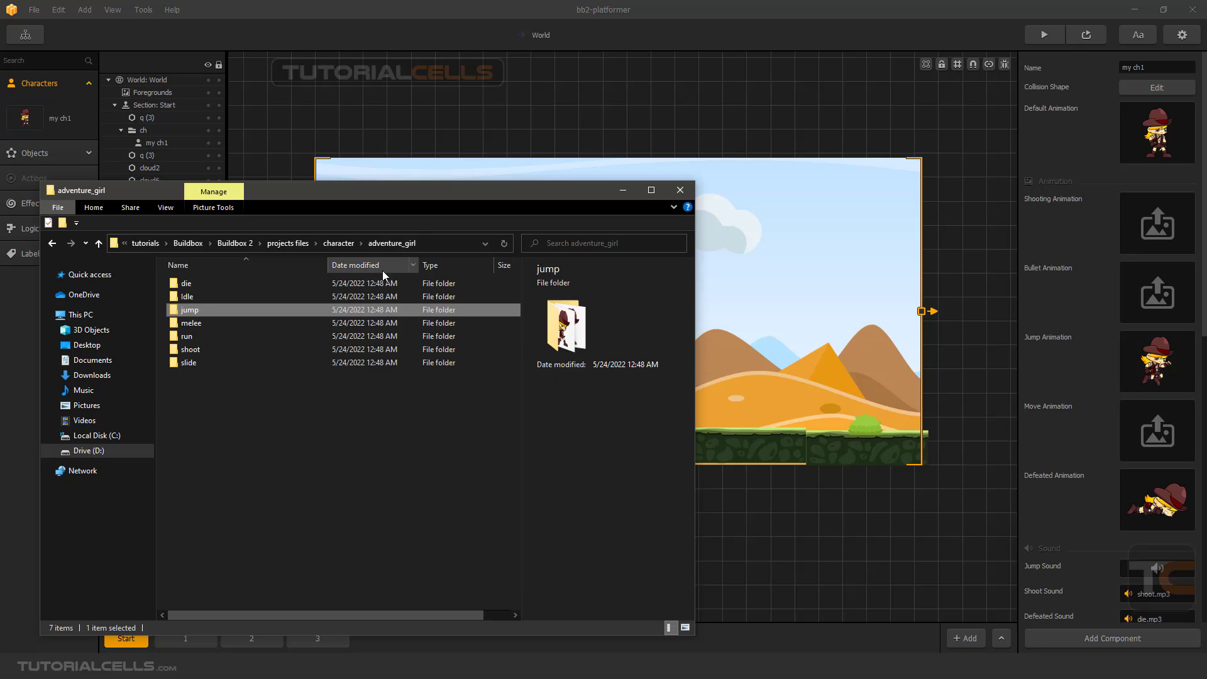
double_click(250, 326)
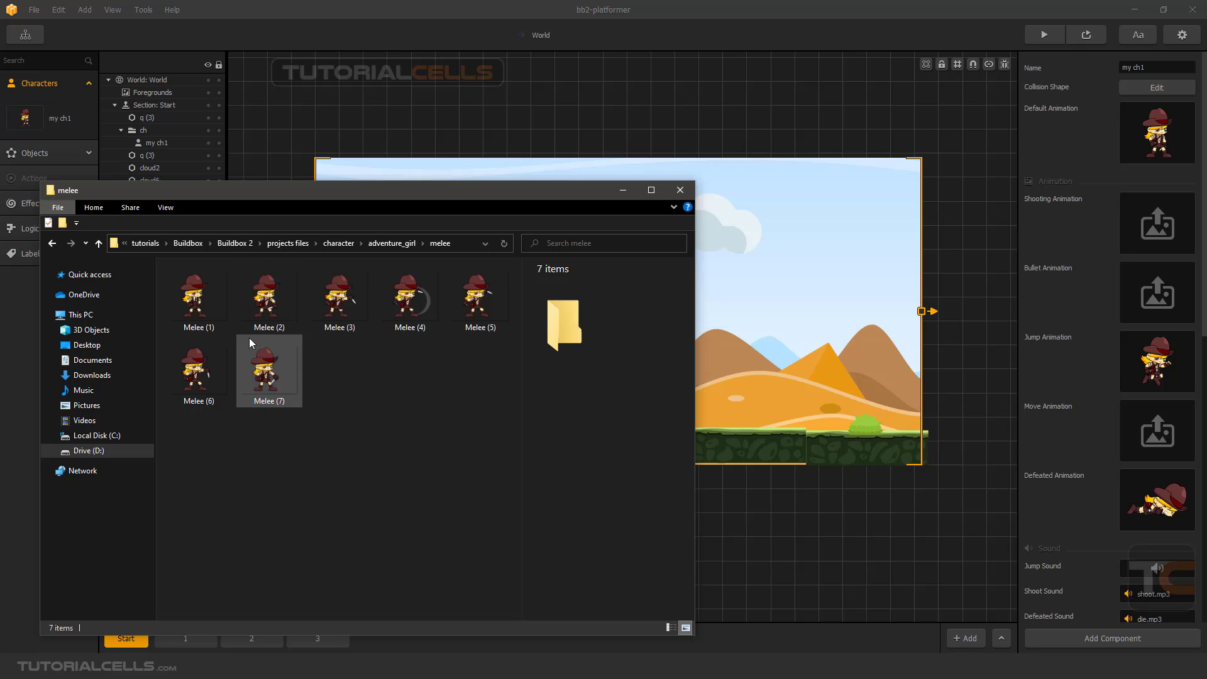
left_click(393, 243)
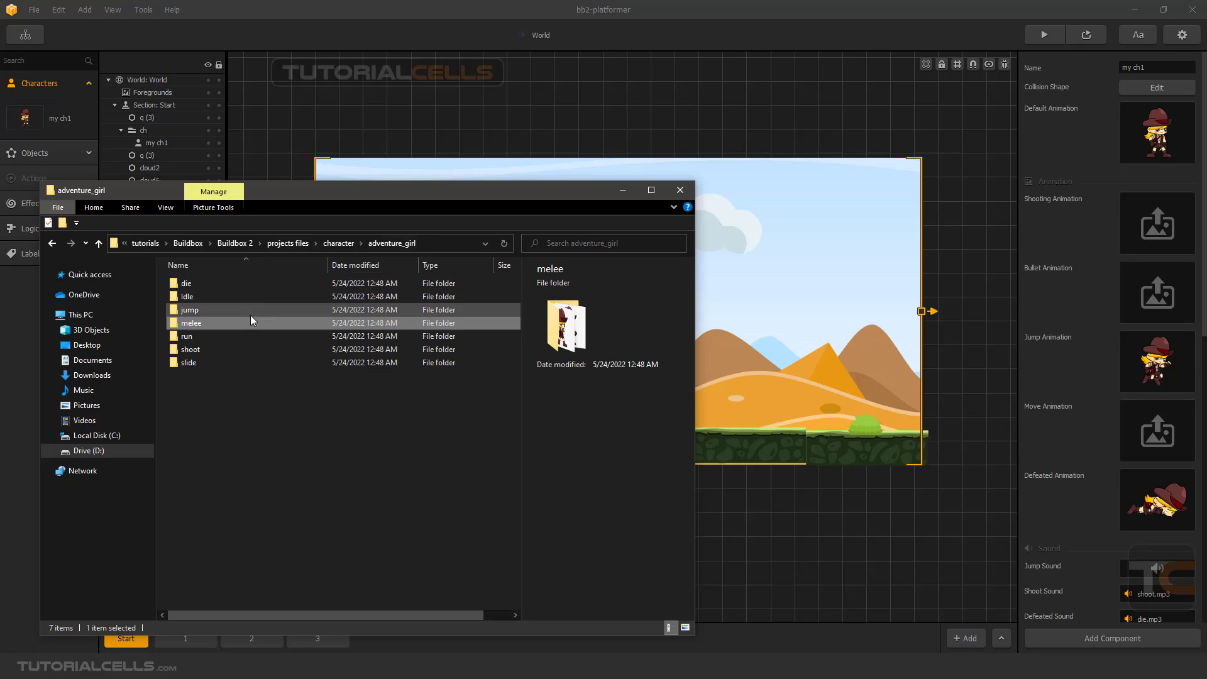
double_click(204, 337)
left_click_drag(182, 426, 484, 295)
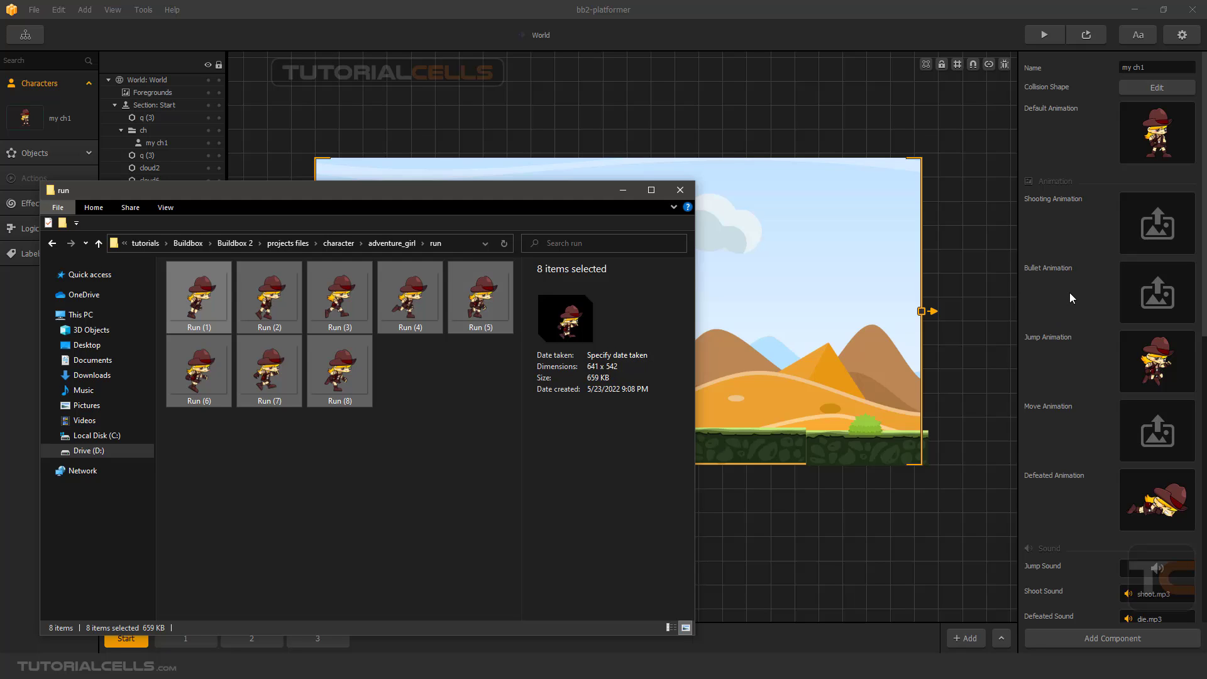
left_click_drag(340, 371, 1159, 425)
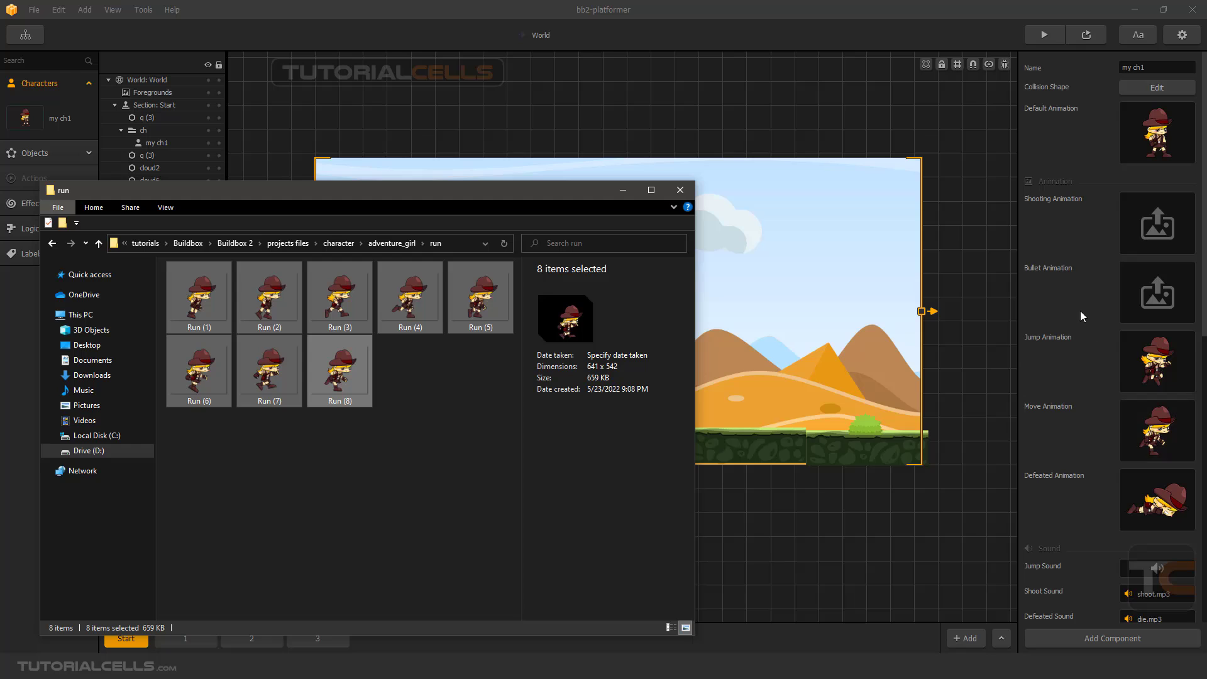
- Assign frames Shoot (1) to Shoot (3) from the adventure_girl shoot folder to my ch1's Shooting Animation
left_click(391, 244)
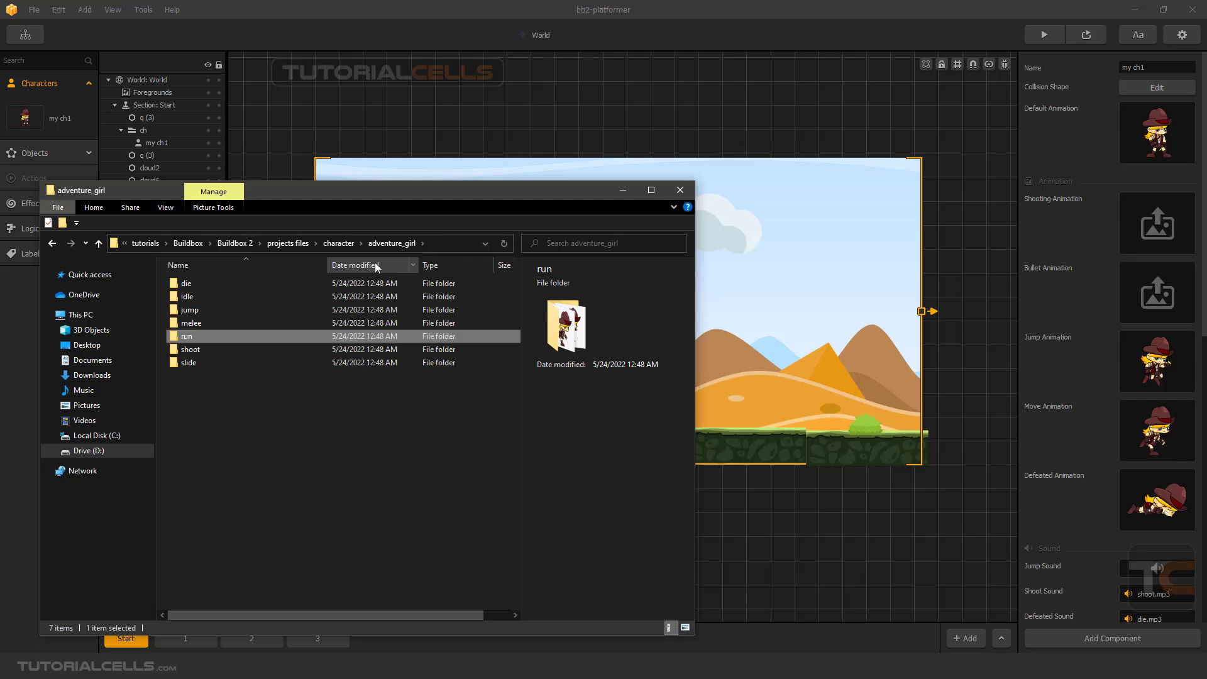
double_click(214, 351)
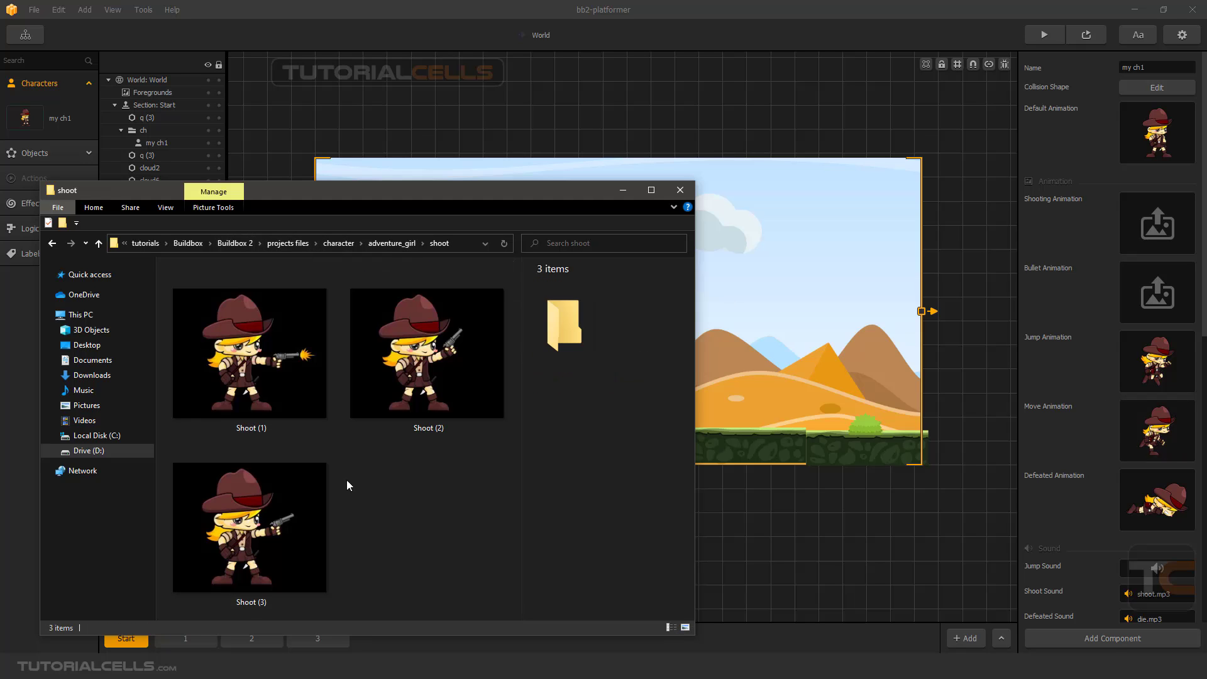
left_click_drag(416, 547, 271, 267)
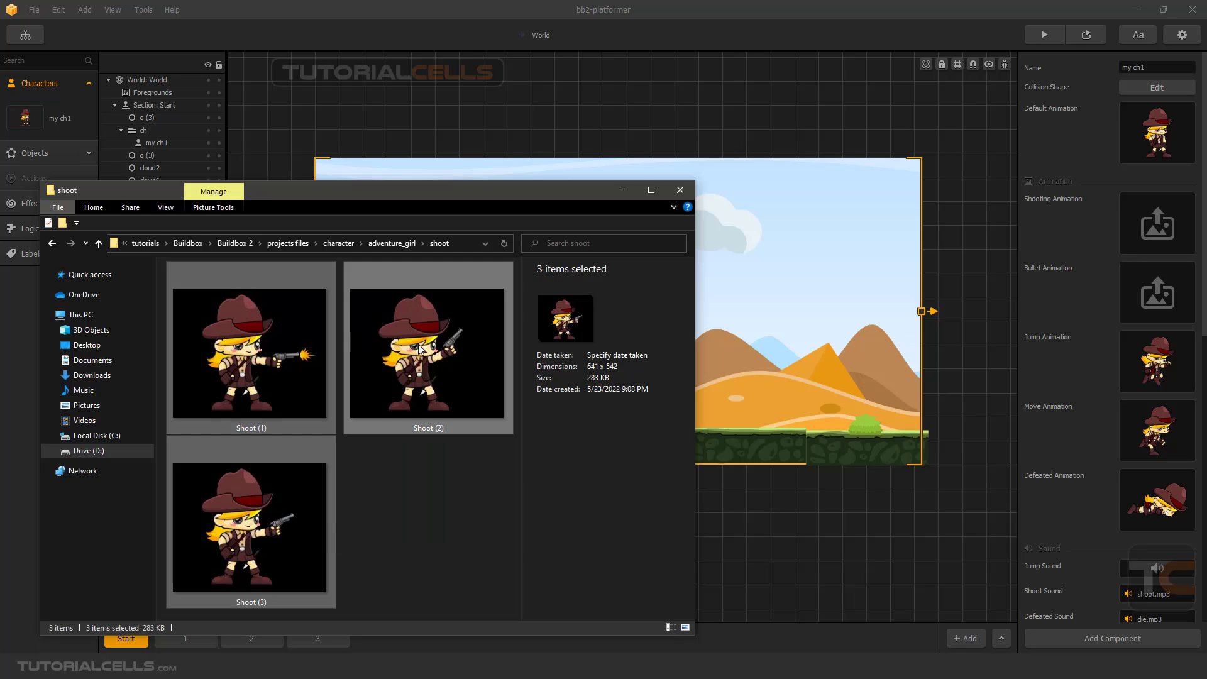
left_click_drag(420, 350, 1156, 221)
- Show the shoot folder's files as large icons
left_click(166, 207)
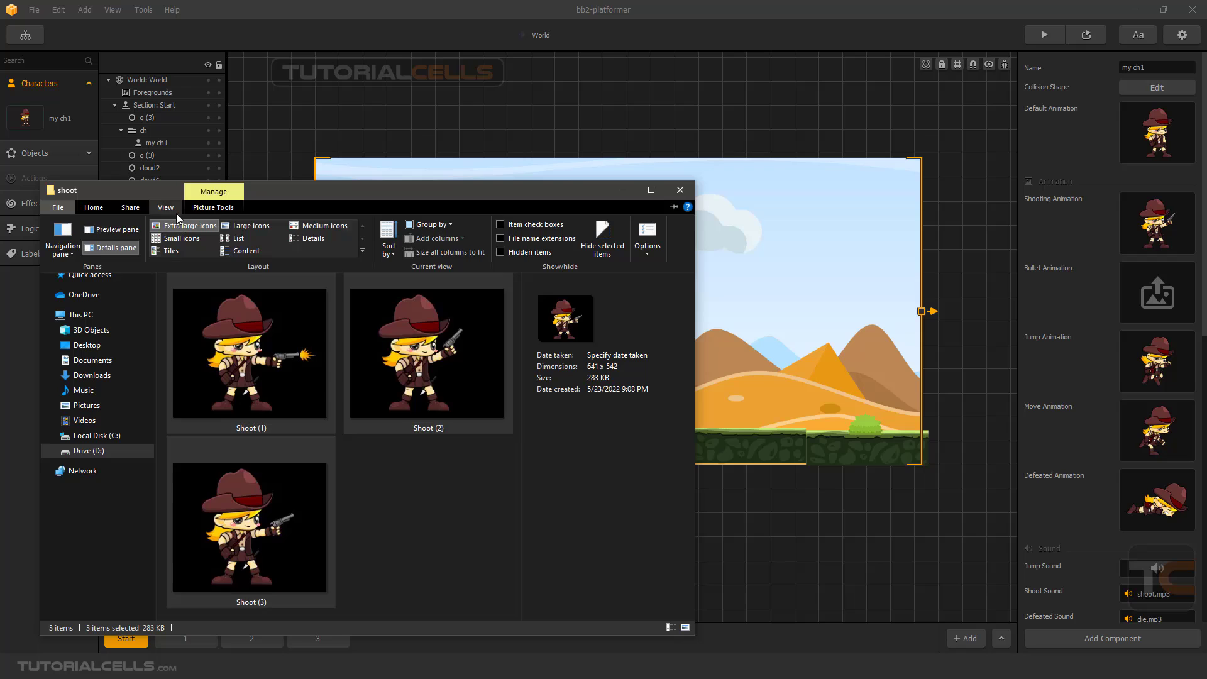
left_click(234, 239)
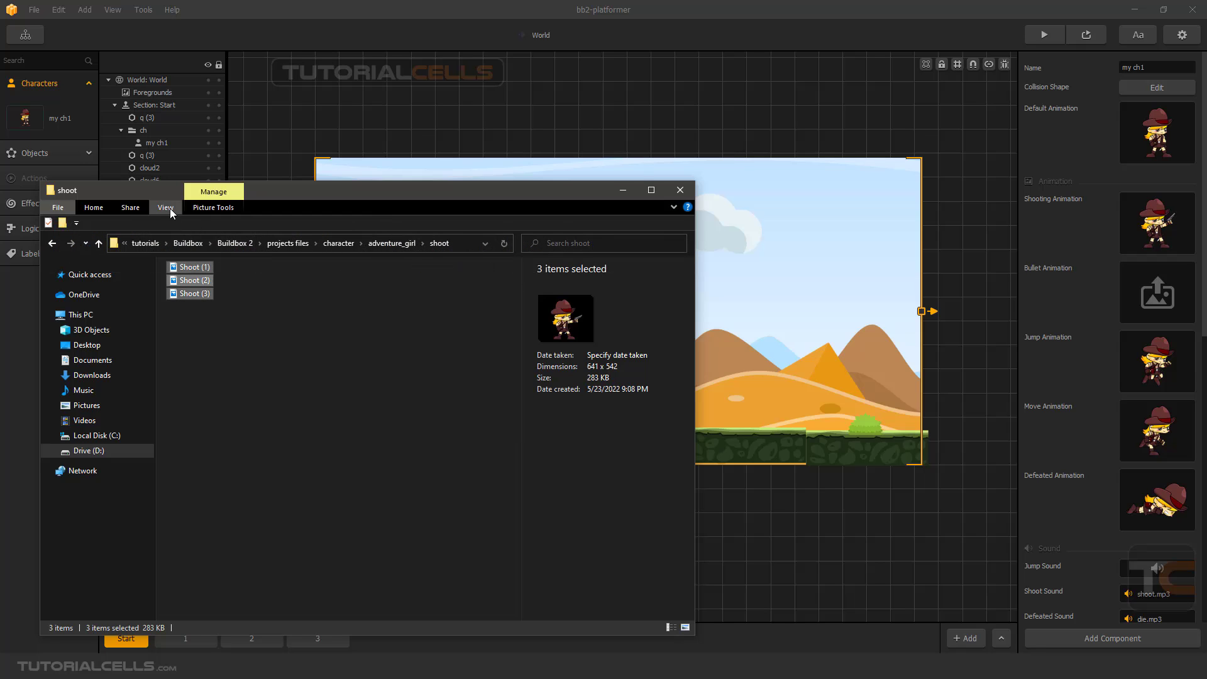
left_click(165, 207)
left_click(245, 226)
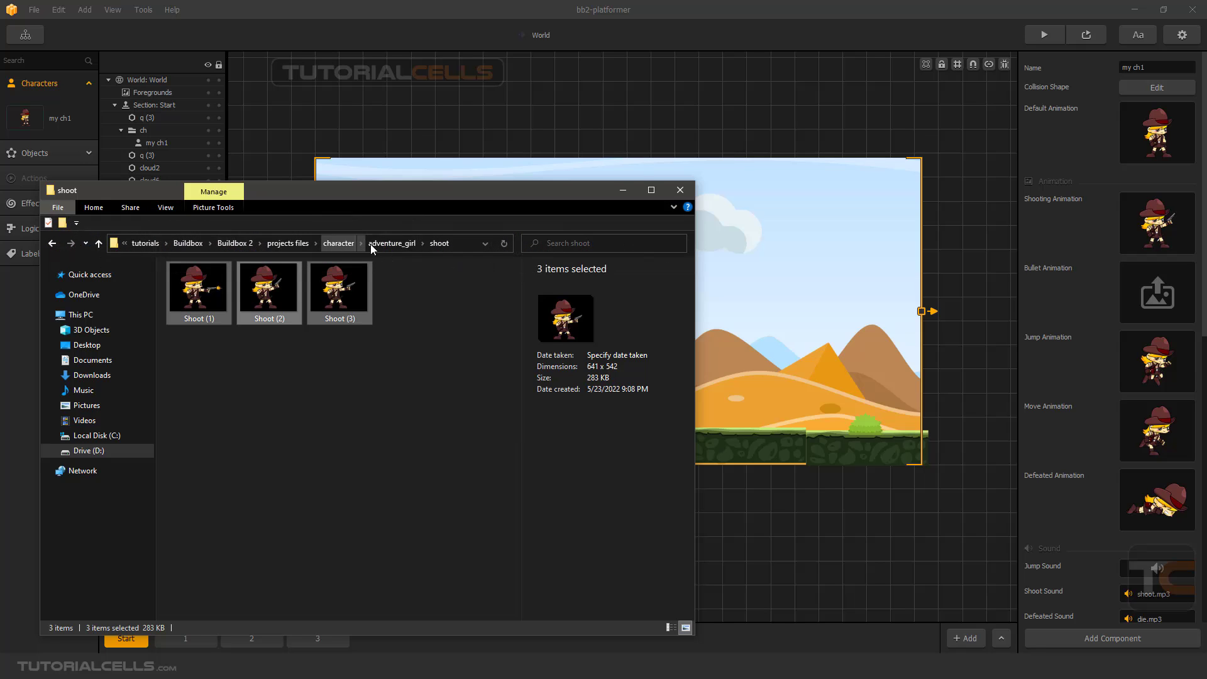
- Assign the Hero Bullet image from the objects folder in projects files to my ch1's Bullet Animation, and minimize the folder window
left_click(387, 248)
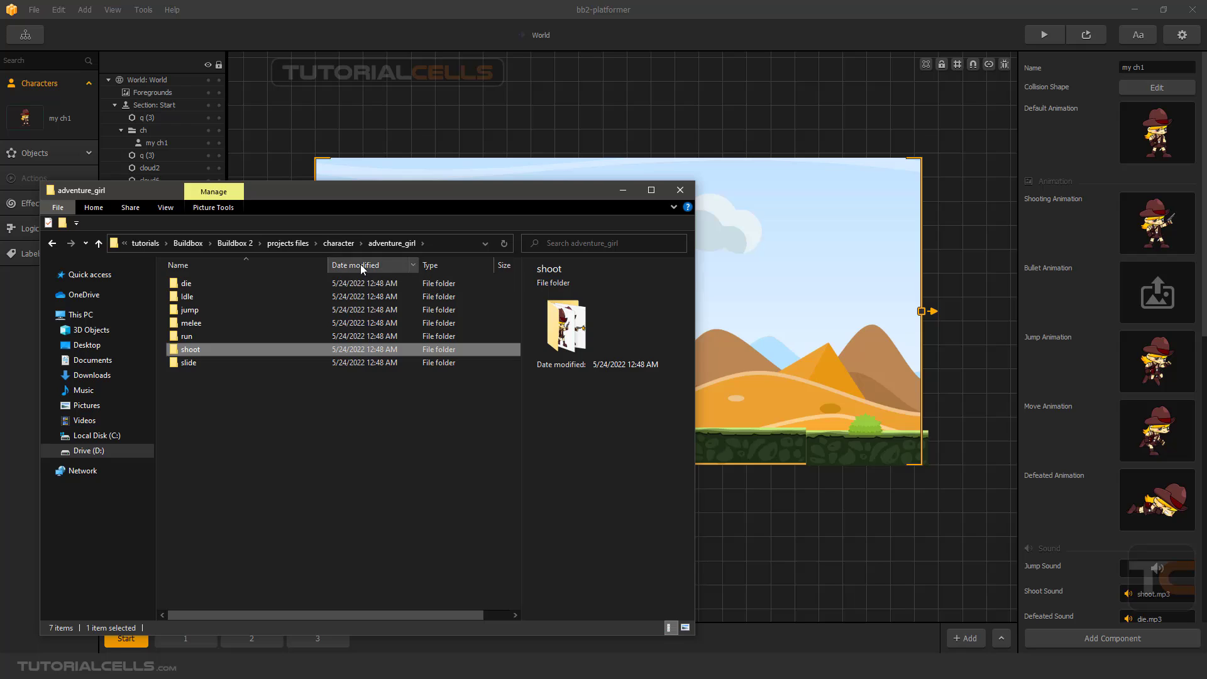
left_click(337, 243)
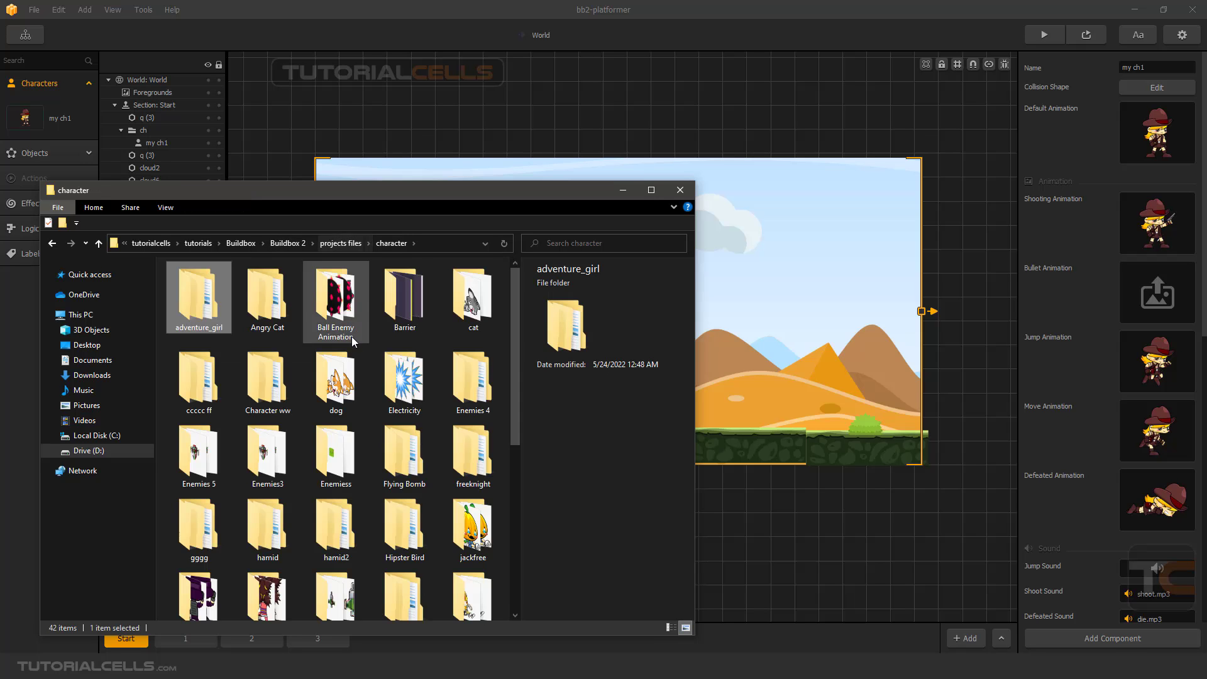
scroll(362, 382, "down", 5)
scroll(362, 382, "up", 5)
scroll(354, 394, "down", 5)
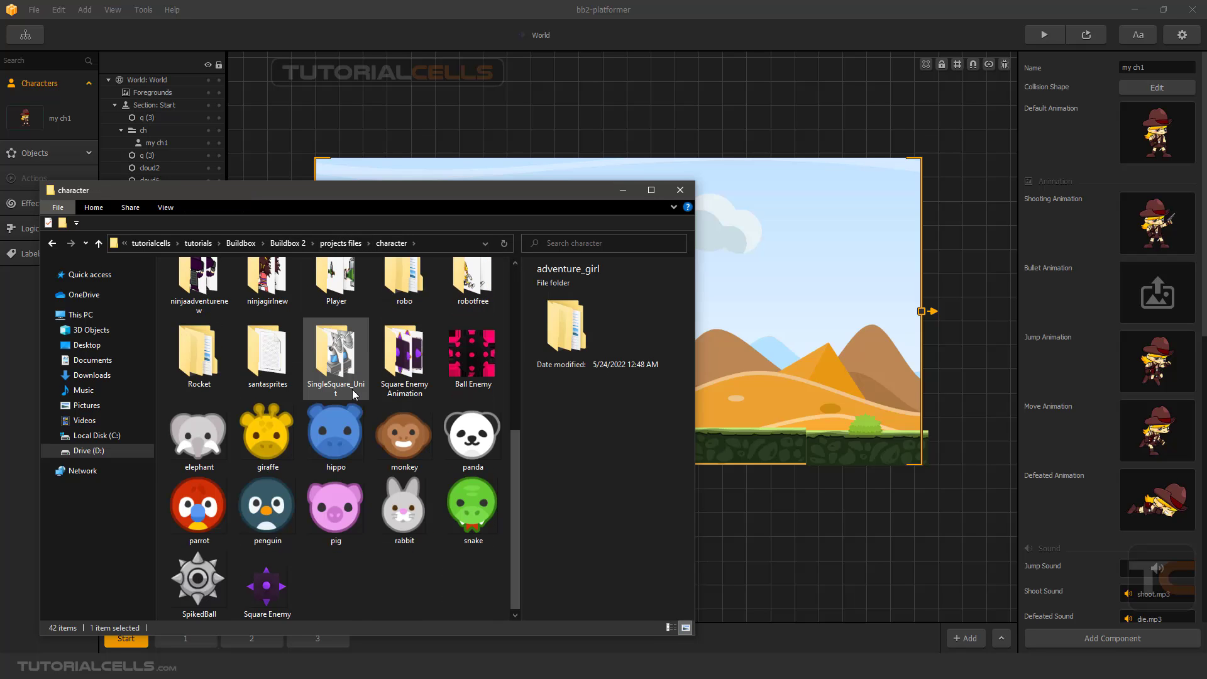
scroll(353, 389, "up", 5)
left_click(341, 243)
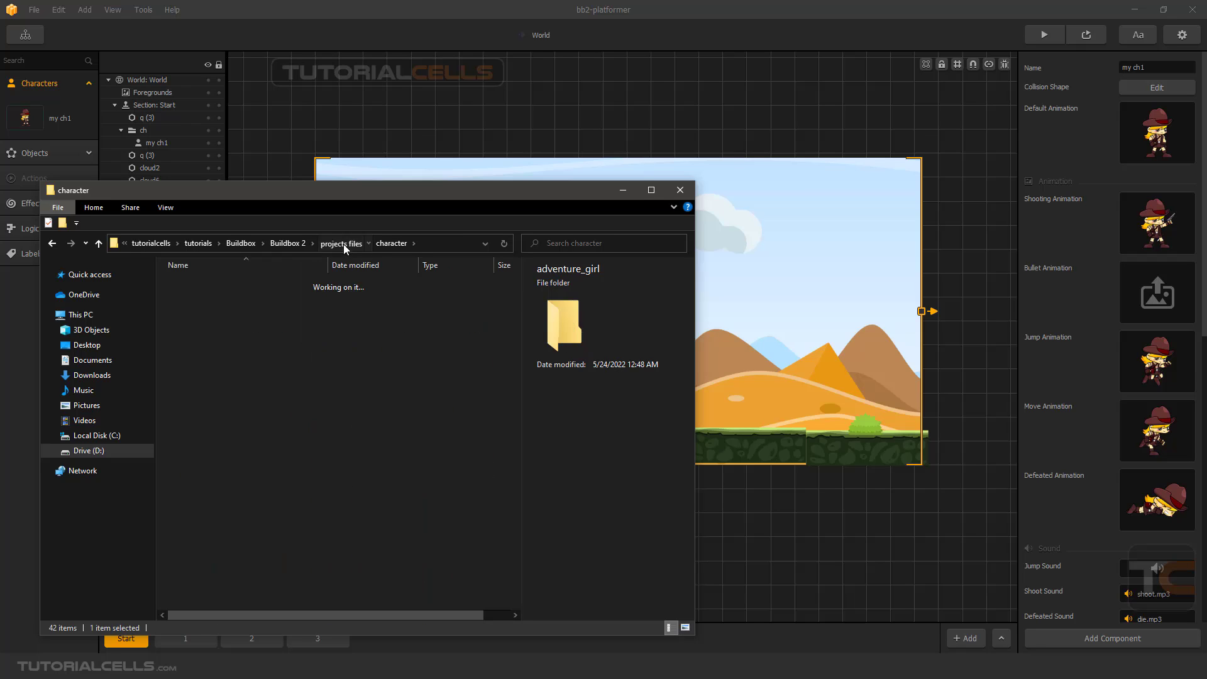
double_click(202, 350)
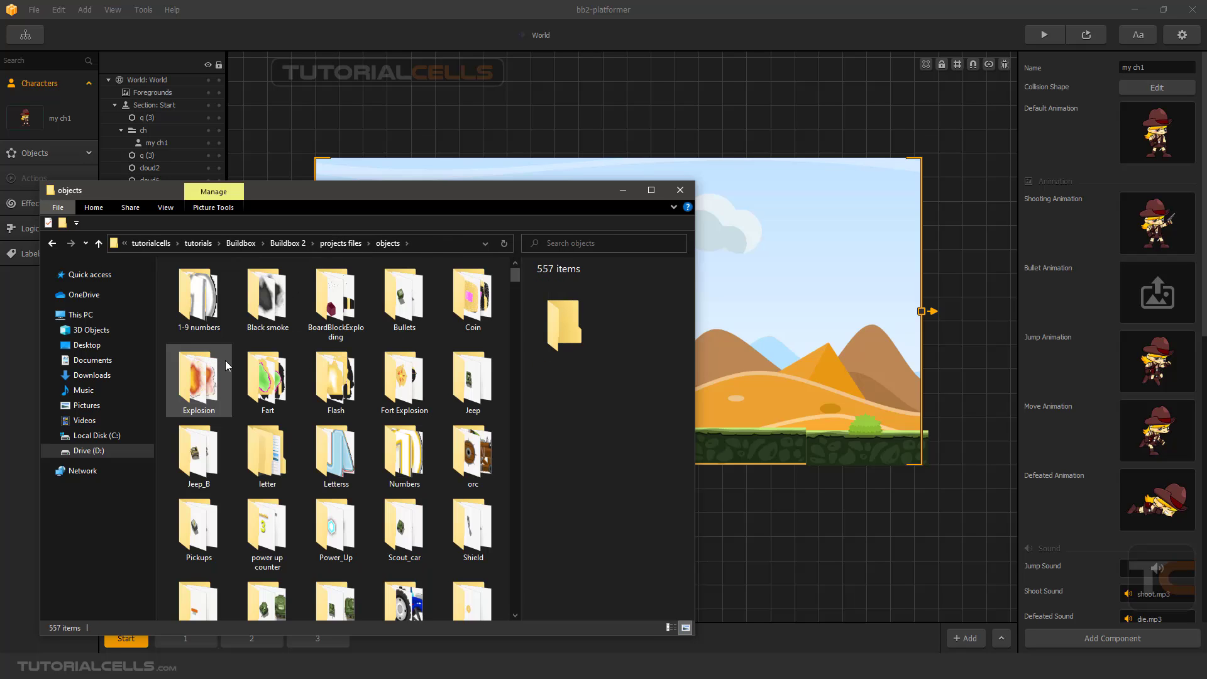
scroll(292, 420, "down", 5)
scroll(292, 420, "down", 3)
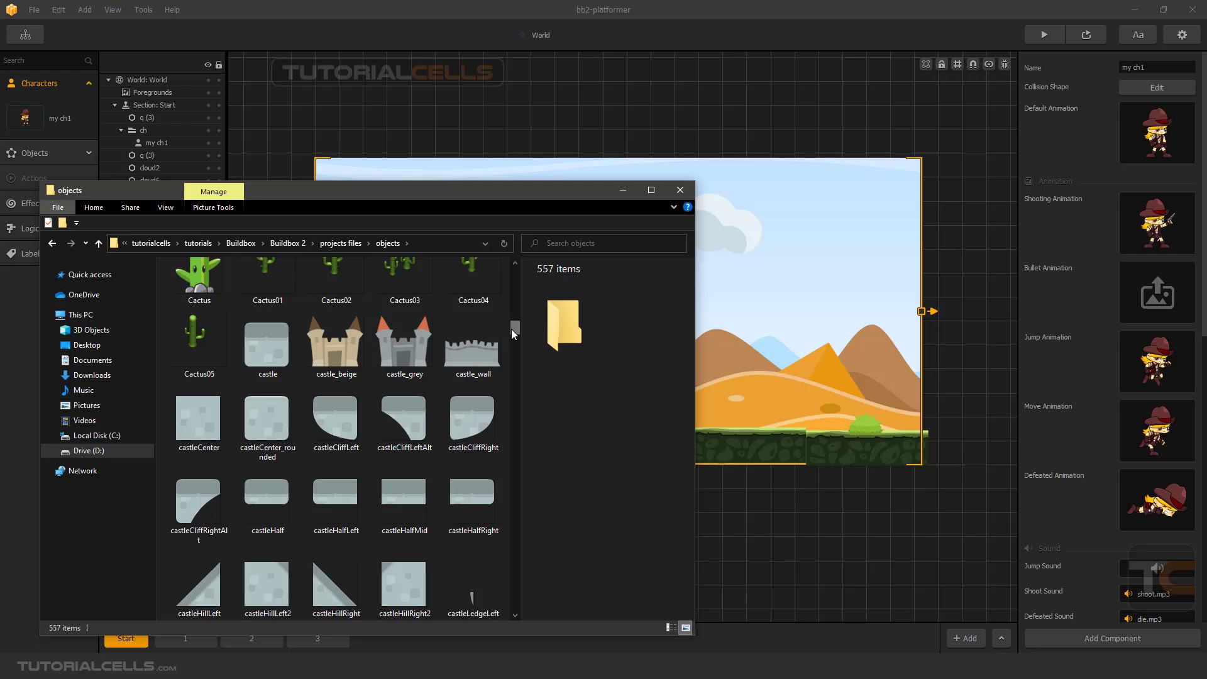
scroll(514, 336, "down", 1)
left_click_drag(514, 338, 516, 389)
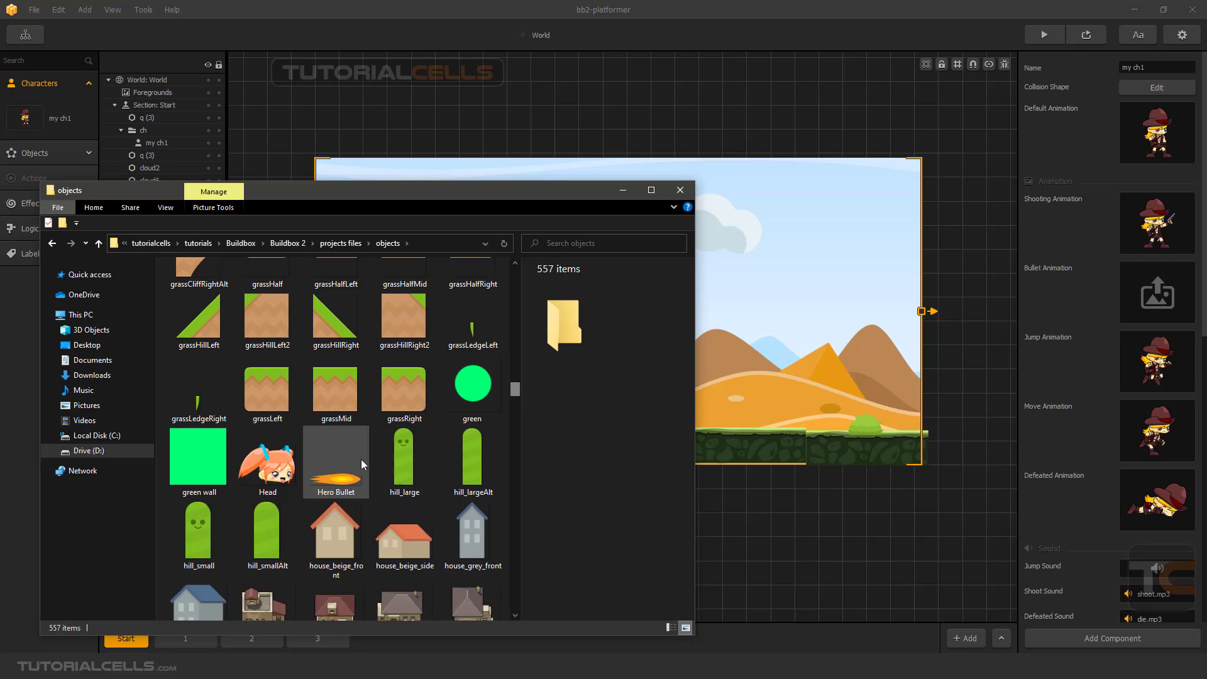
left_click_drag(343, 482, 1160, 290)
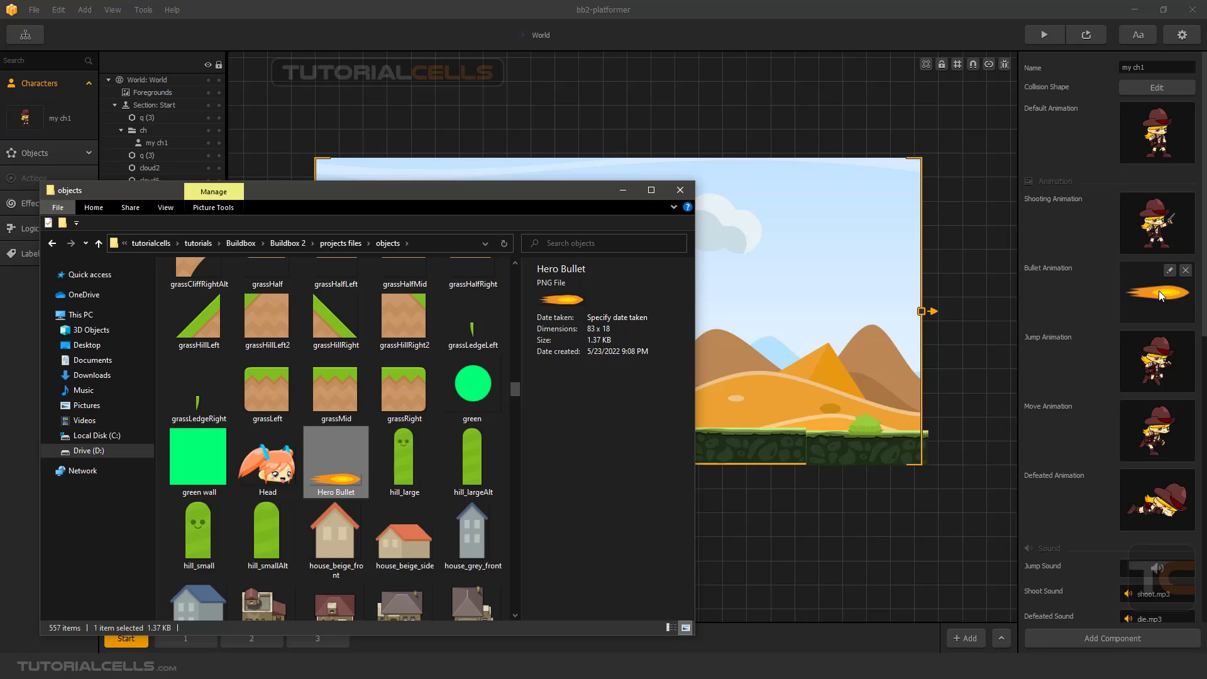
left_click(625, 191)
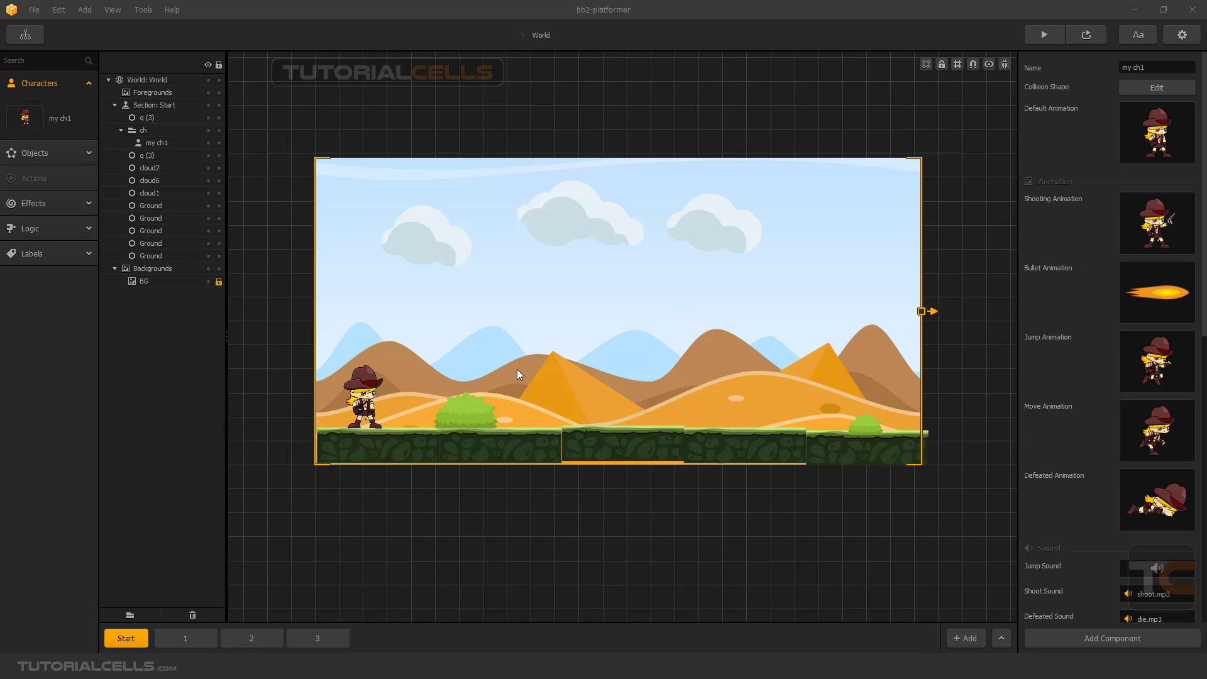
- Preview the game's start menu, close the preview, and delete the Multiple Unlock element from the Main Menu UI
left_click(1045, 34)
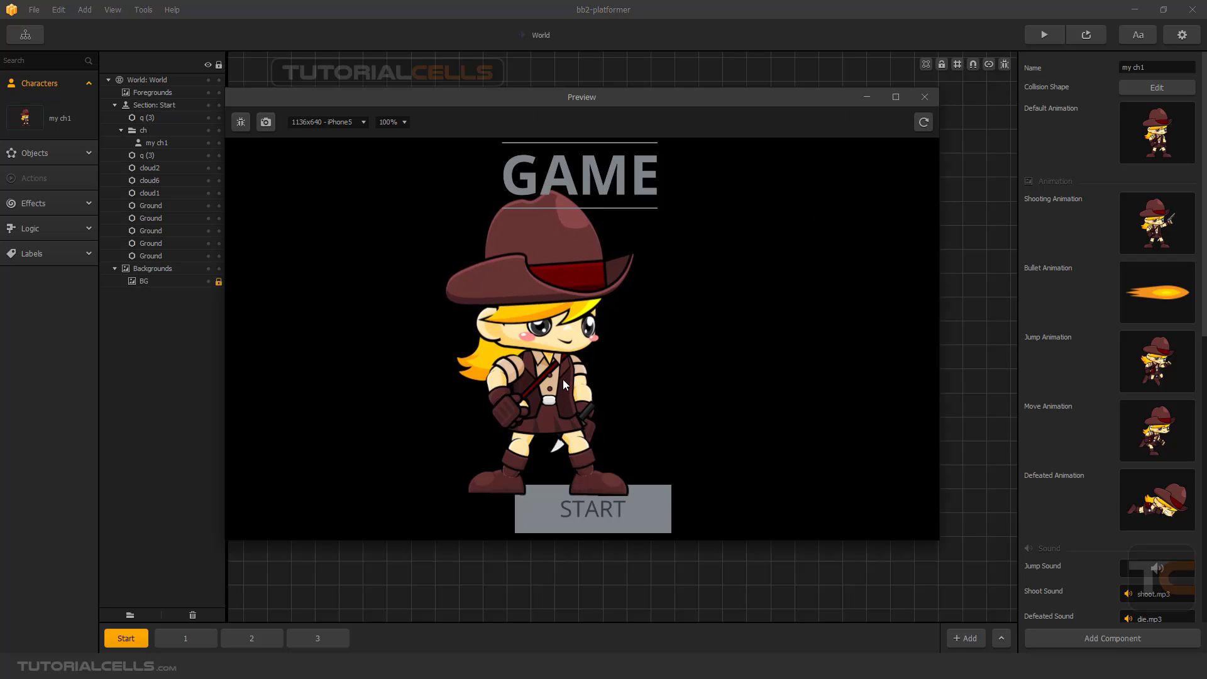
left_click(924, 98)
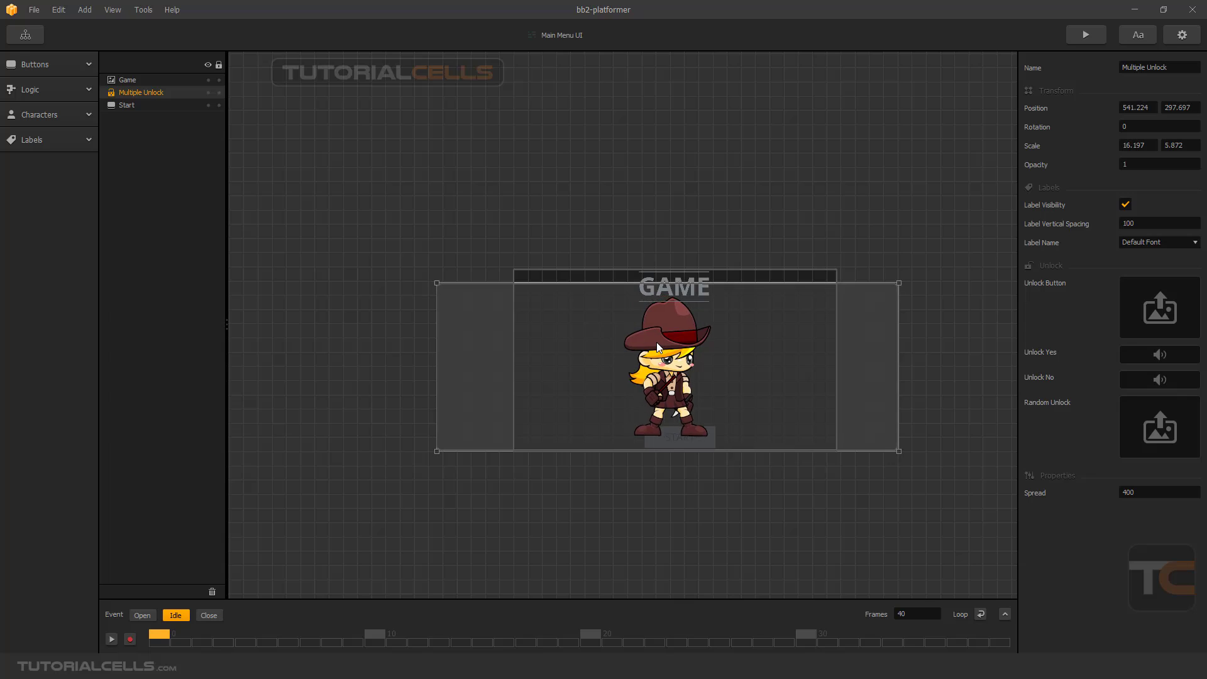
key("Delete")
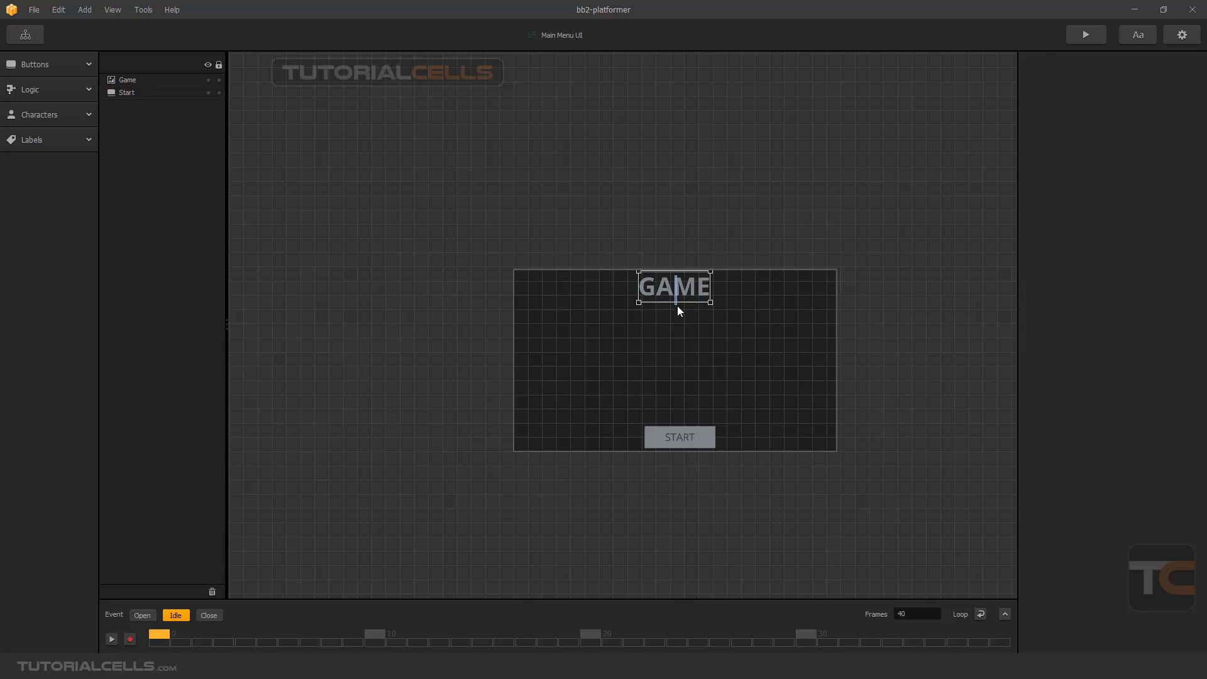
- Move the GAME title down and the START button up beneath it, near the middle of the main menu screen
left_click(678, 308)
left_click_drag(685, 288, 684, 339)
left_click_drag(659, 445, 655, 392)
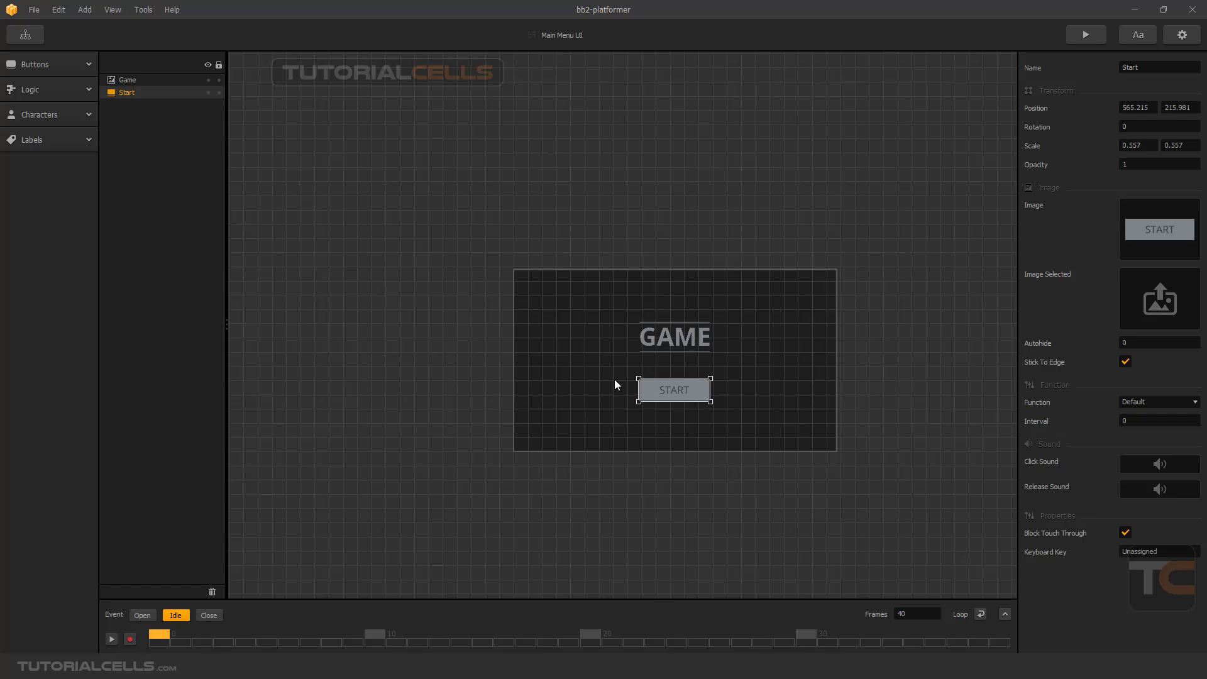
- Leave the Main Menu UI and open the World scene for editing
left_click(25, 34)
left_click(515, 336)
double_click(515, 336)
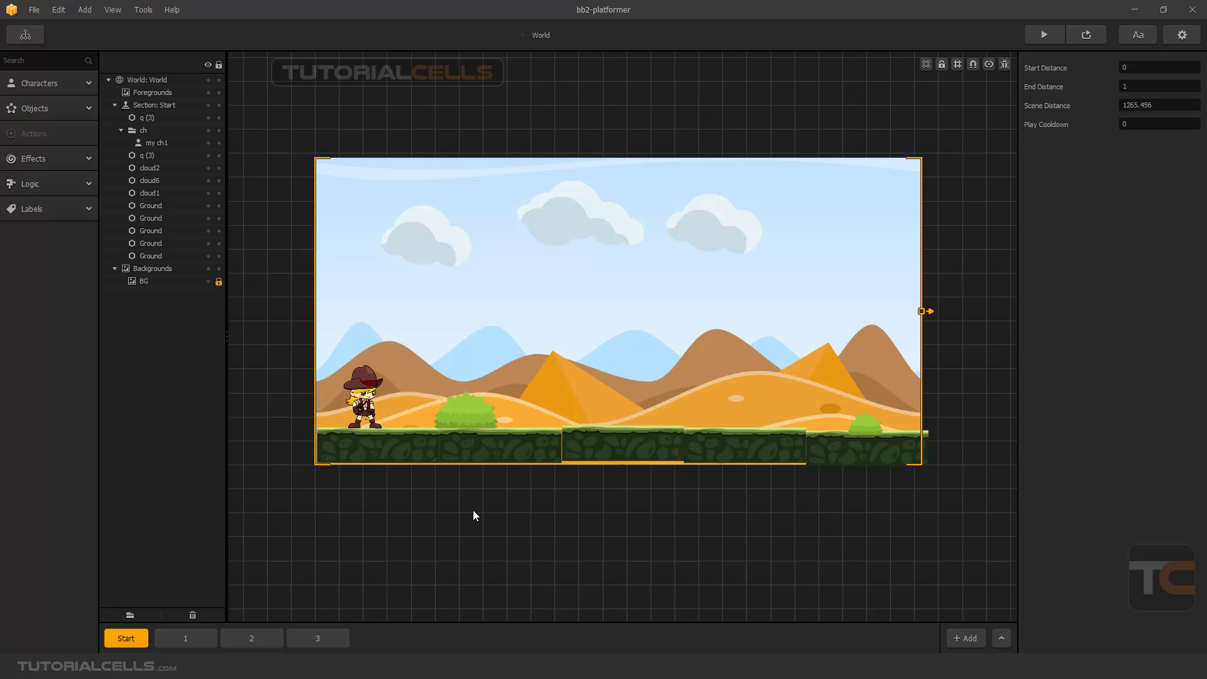
- Remove shoot.mp3 from the Shoot Sound and die.mp3 from the Defeated Sound of the my ch1 character
left_click(56, 85)
left_click(59, 117)
scroll(1063, 447, "down", 2)
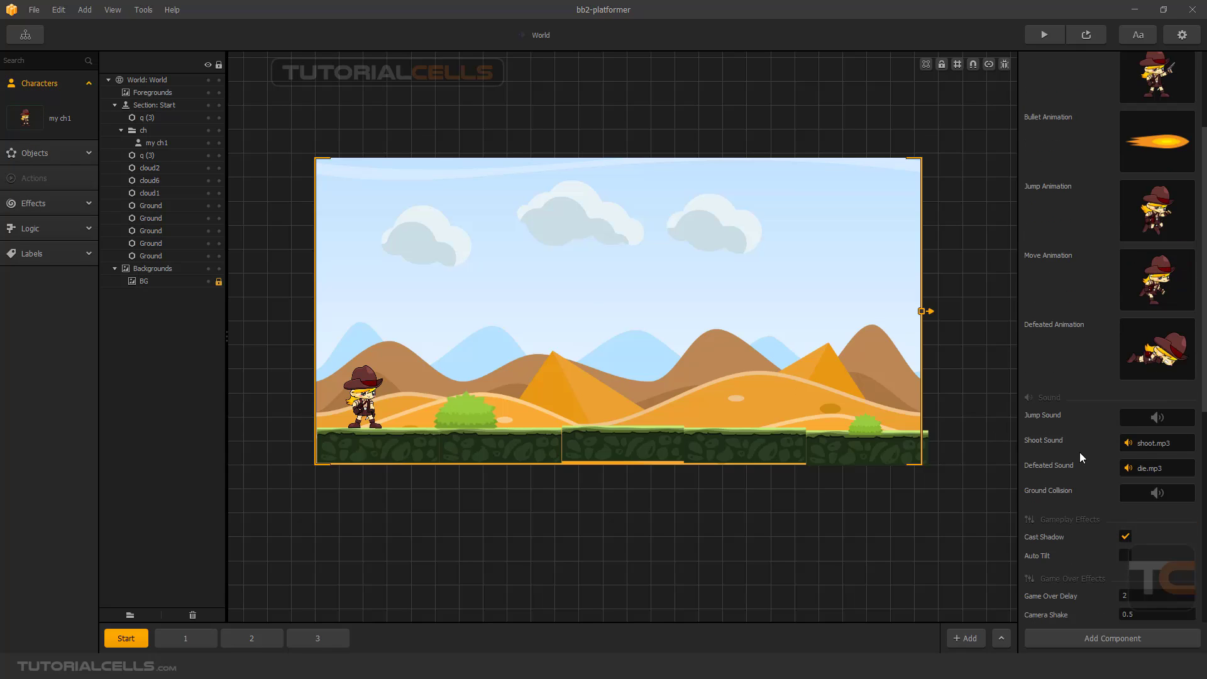
left_click(1187, 443)
left_click(1187, 468)
scroll(1062, 453, "up", 2)
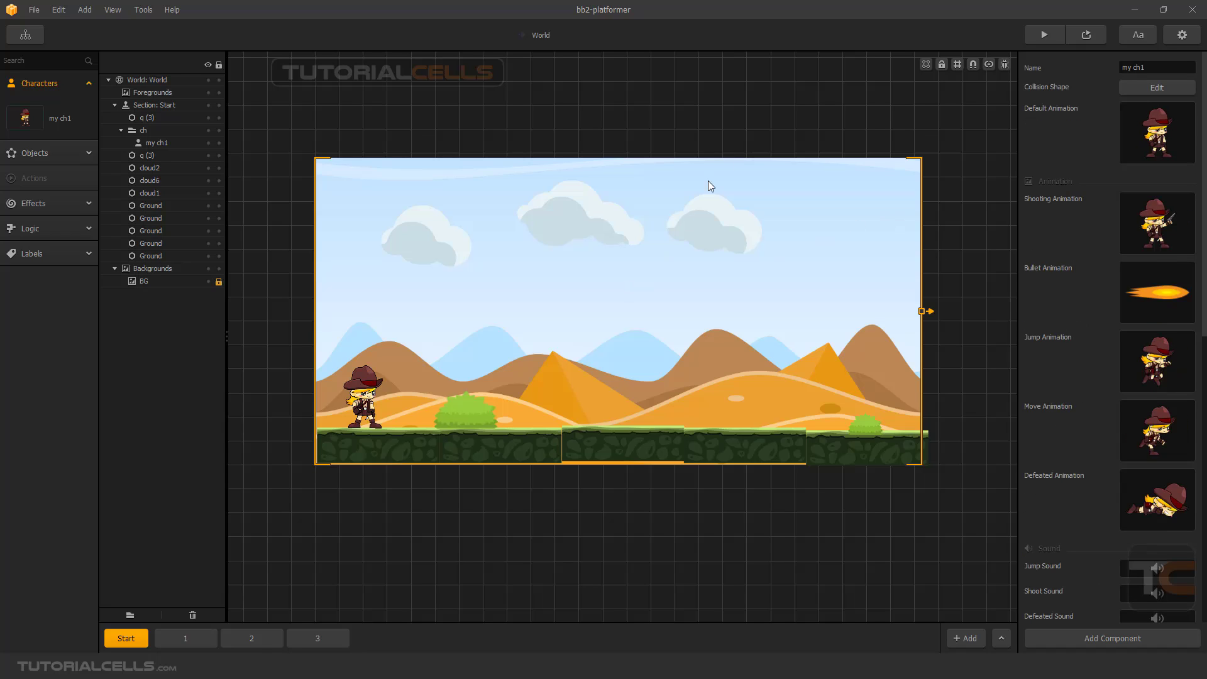
- Preview the game from the start menu, test the character's running and jumping in both directions, and close the preview
left_click(1040, 36)
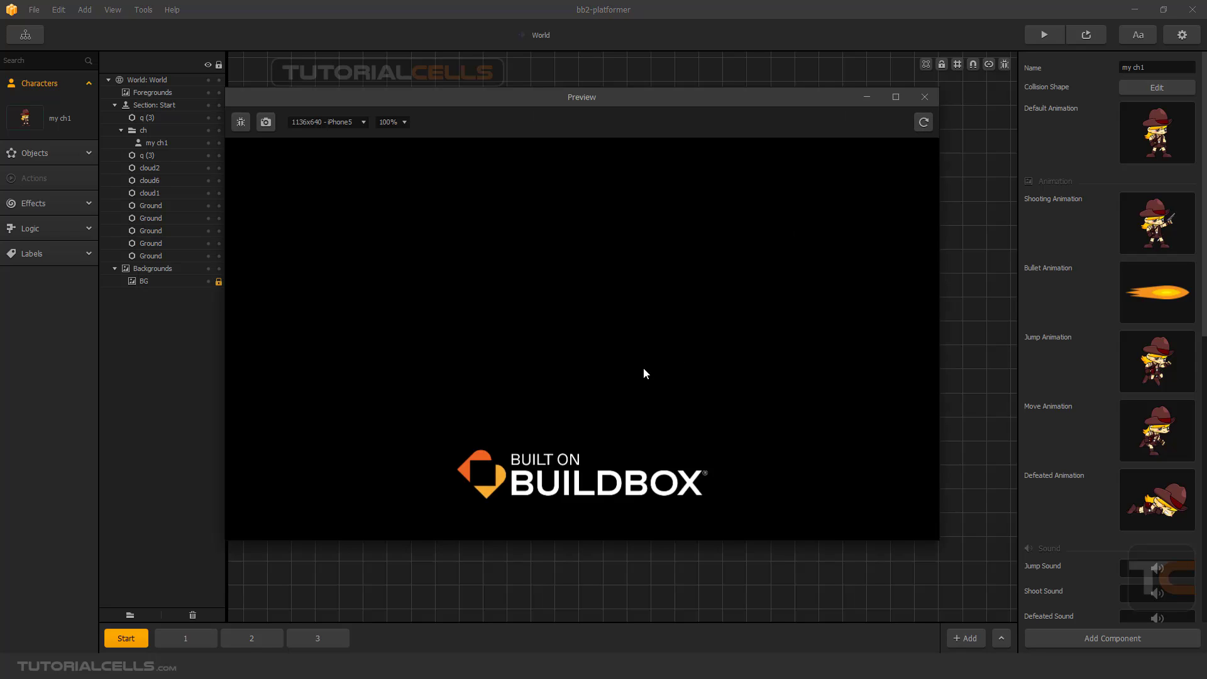
left_click(599, 408)
key("Right")
key("Up")
key("Up")
key("Right")
key("Up")
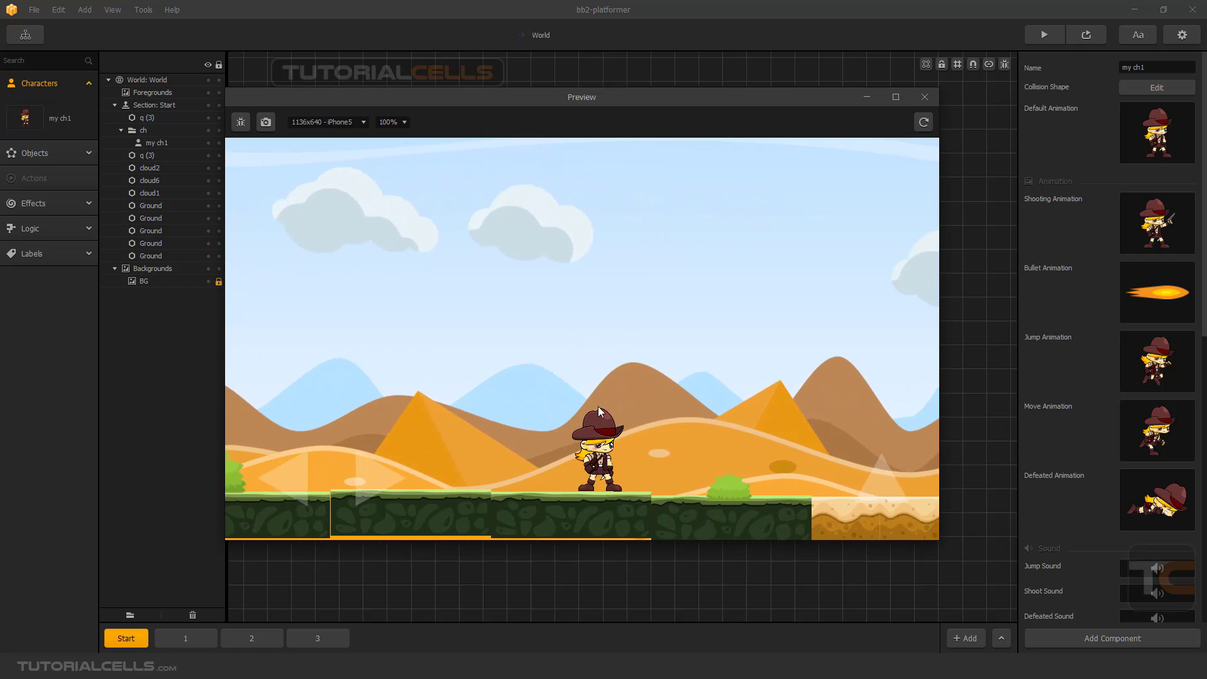
key("Left")
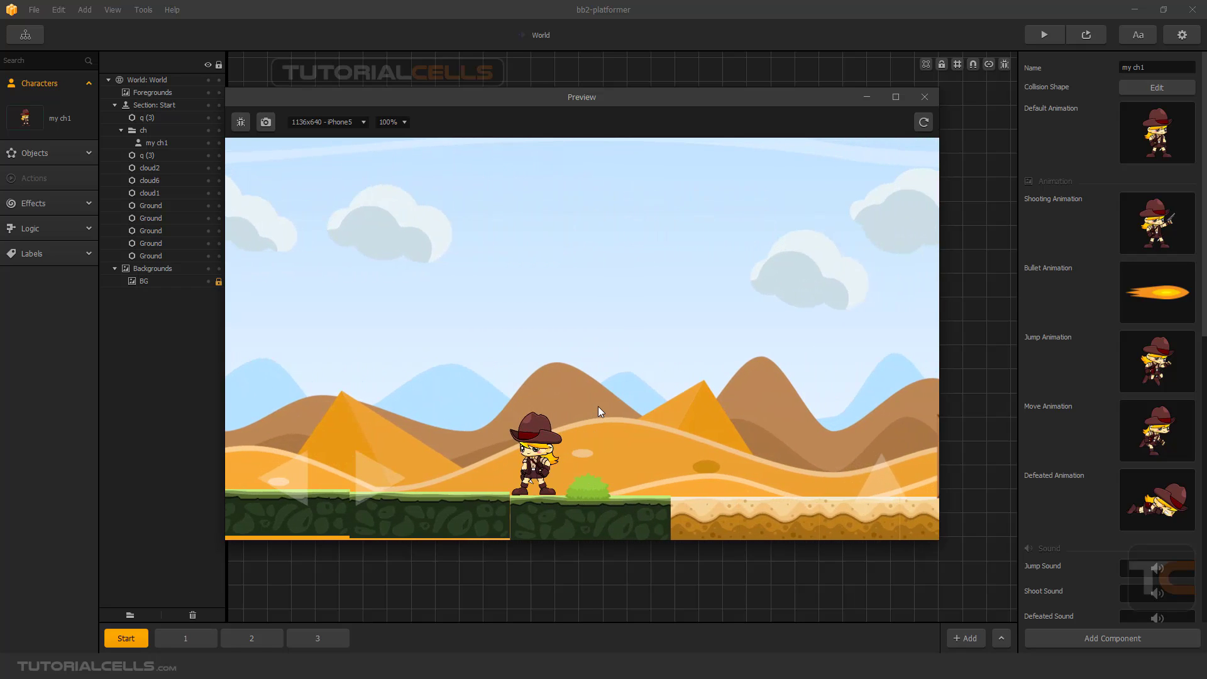
left_click(925, 97)
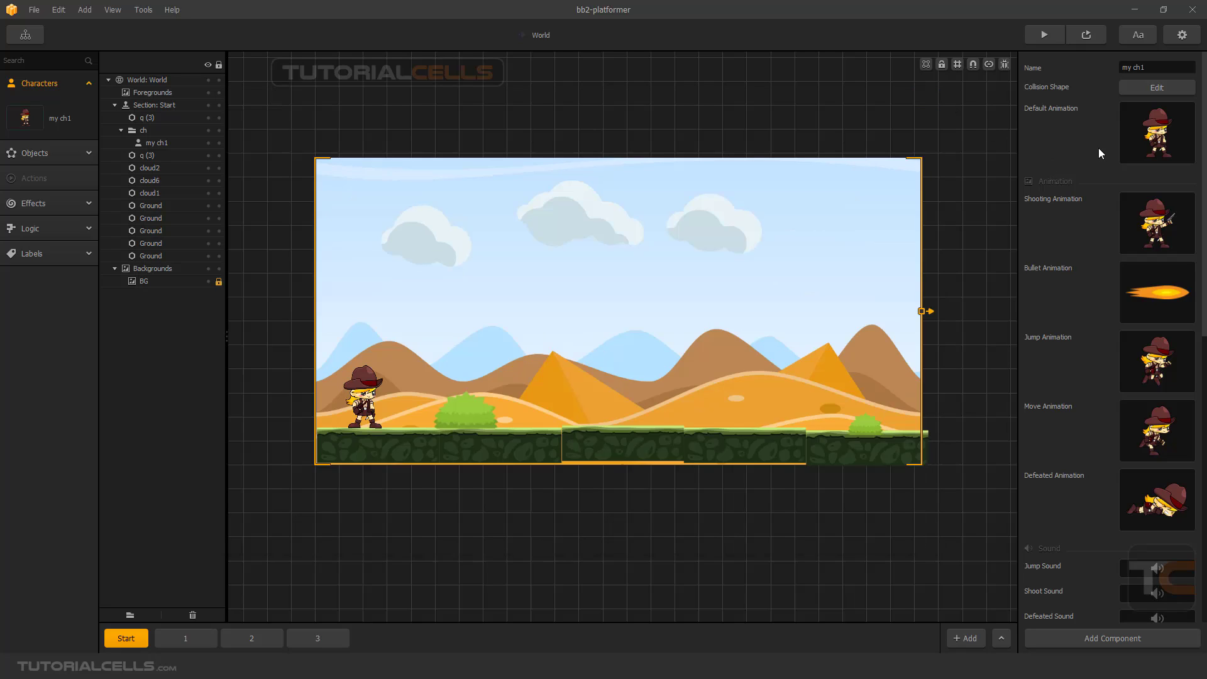
- Play my ch1's Shooting Animation in the Animation Editor to check its frames and loop setting, and close the editor
mouse_move(1130, 210)
left_click(1168, 202)
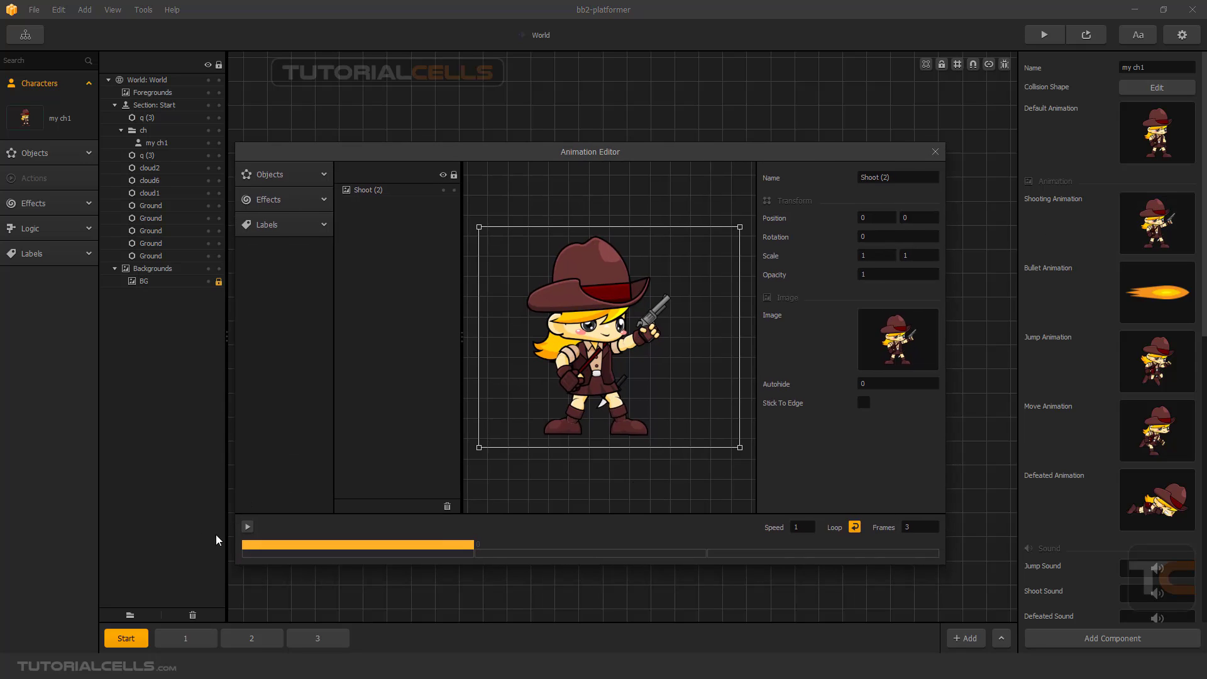
left_click(247, 527)
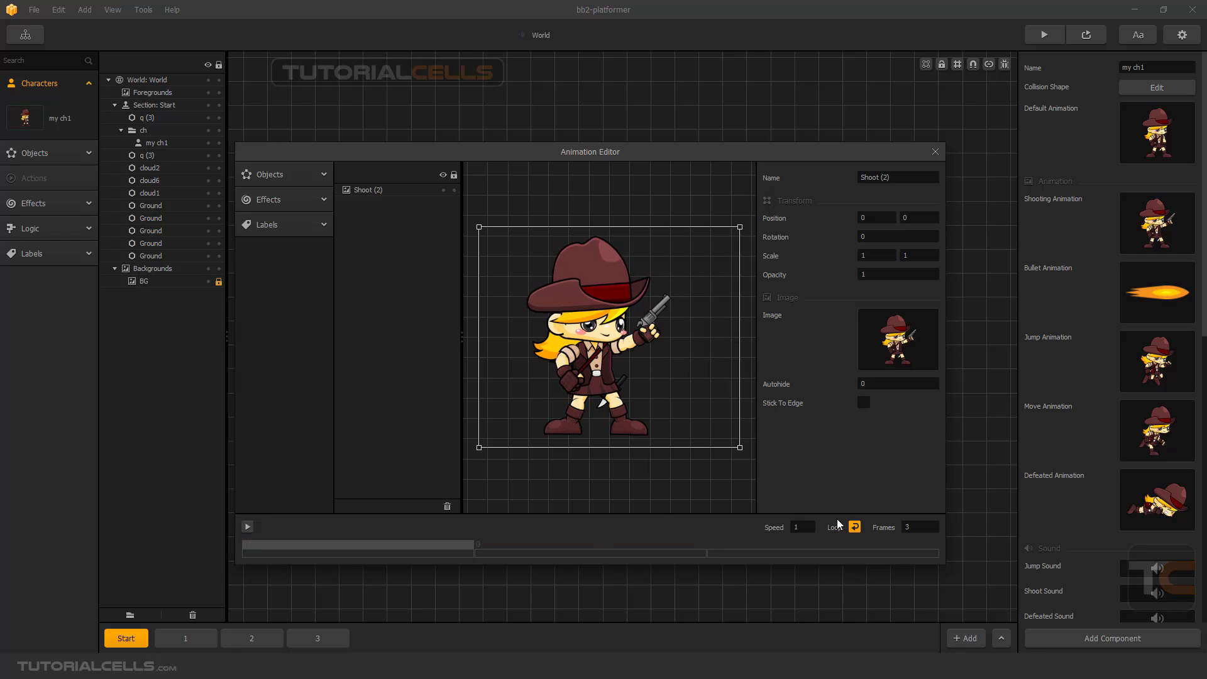
left_click(935, 152)
- Turn on looping for my ch1's Jump Animation and close the Animation Editor
mouse_move(1134, 354)
left_click(1169, 340)
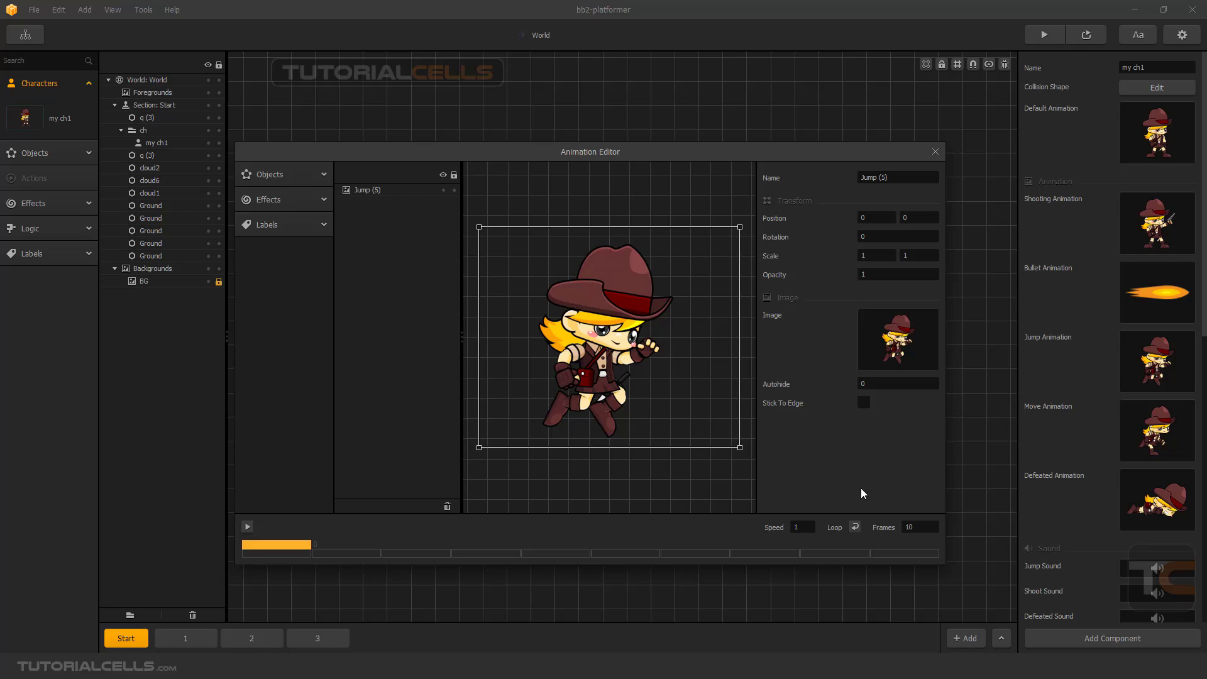
left_click(854, 526)
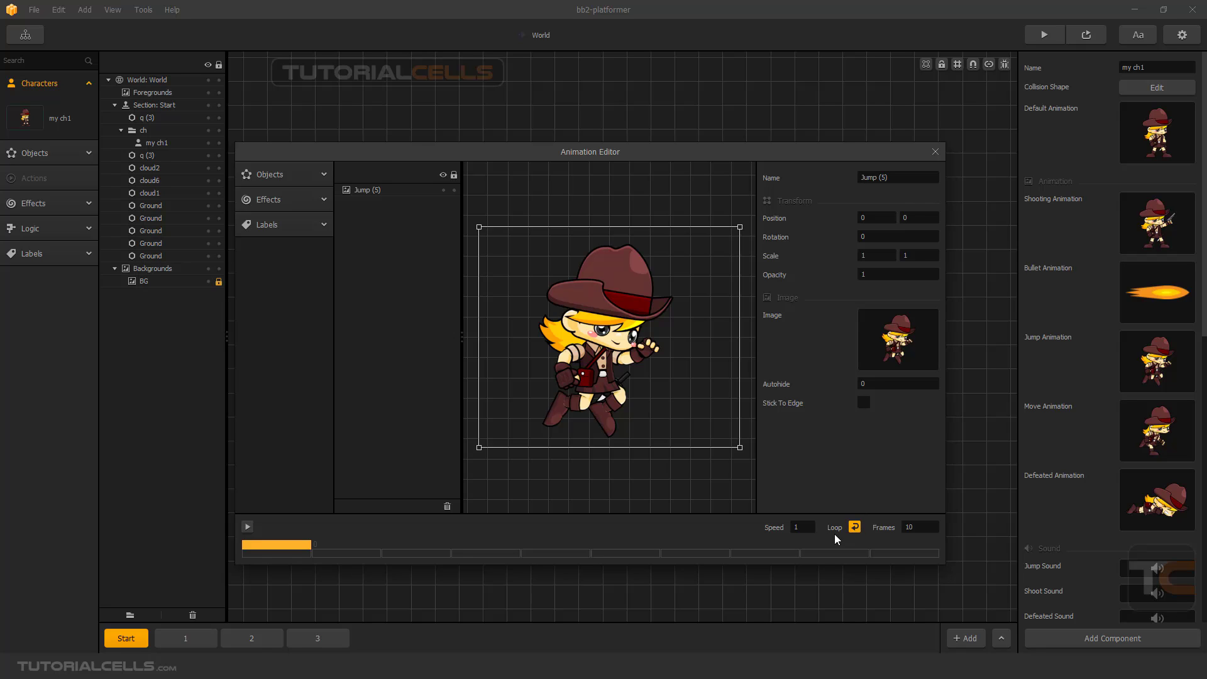
left_click(935, 153)
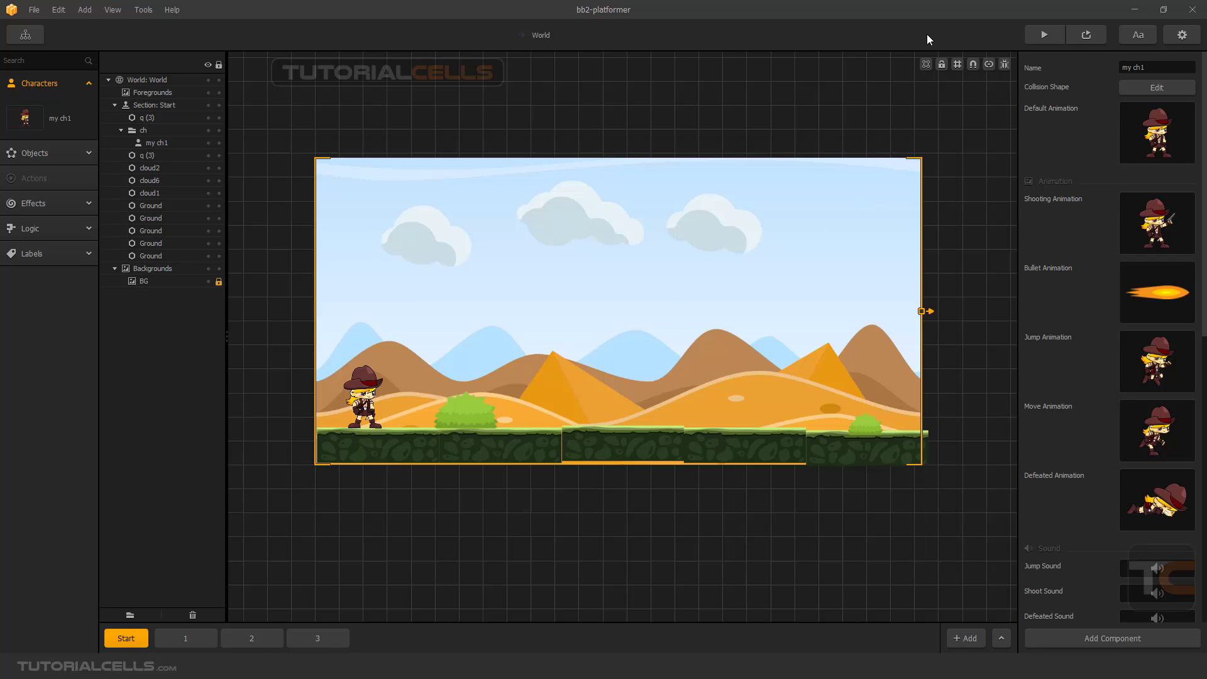
- Preview the game with the looping jump animation, running and jumping right and left, and close the preview
left_click(1045, 35)
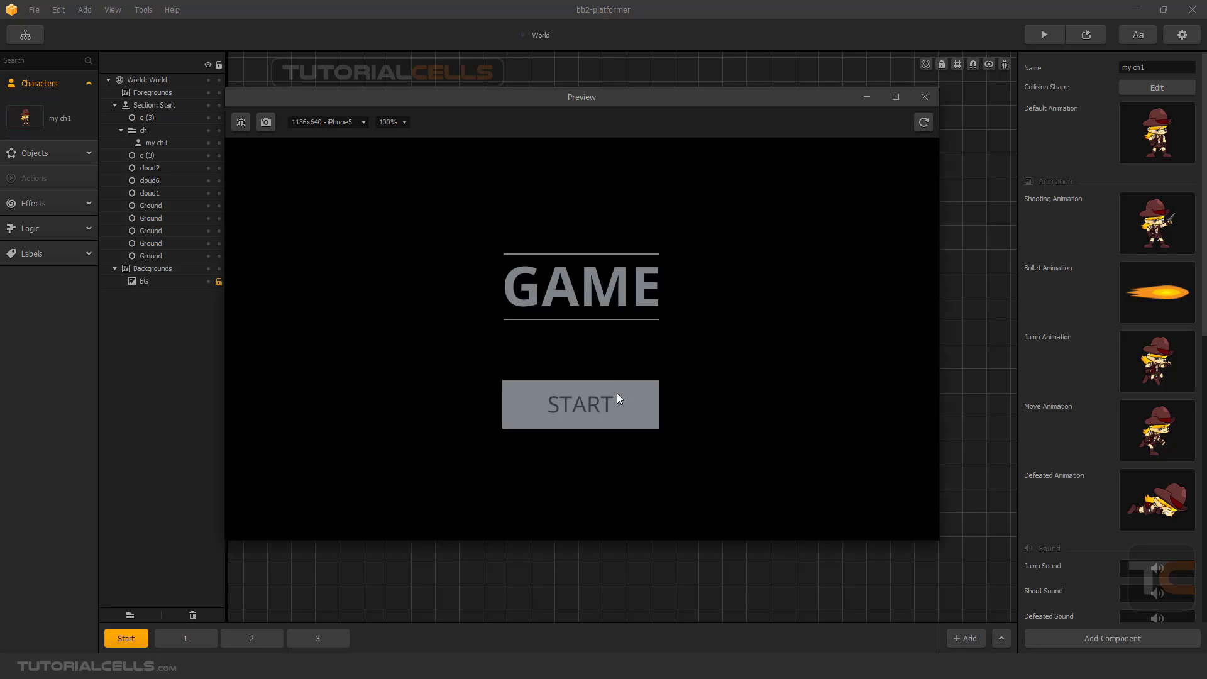
left_click(617, 395)
key("Right")
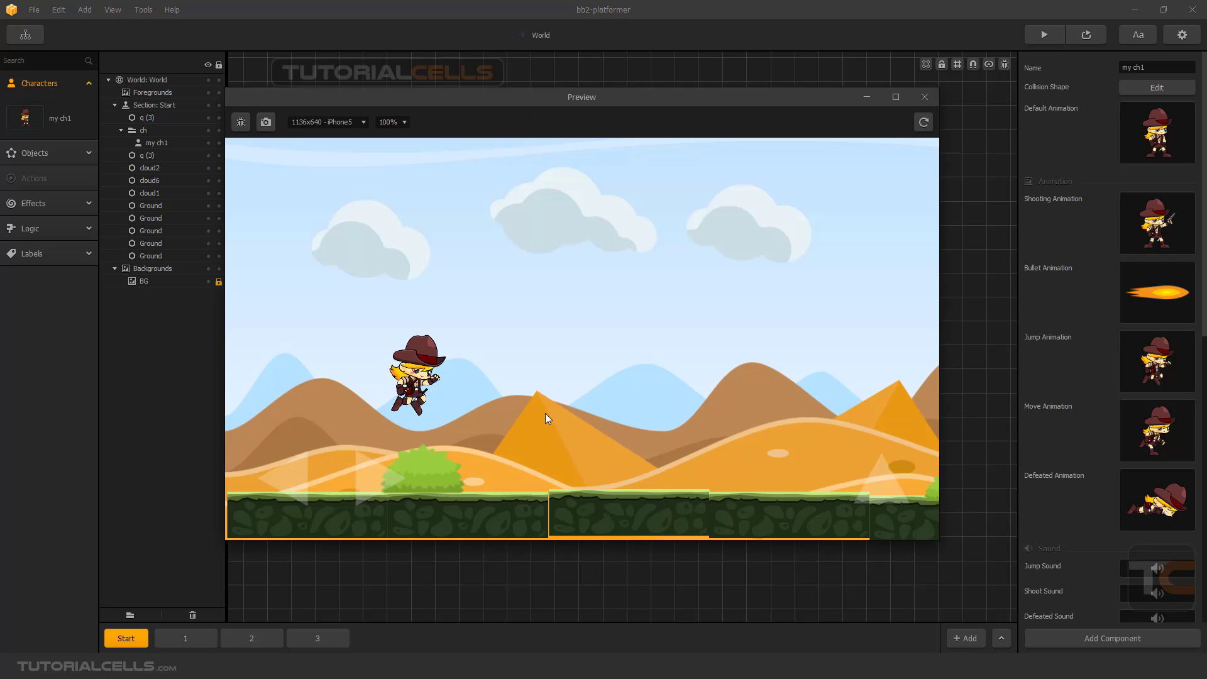
key("Up")
key("Up")
key("Left")
key("Up")
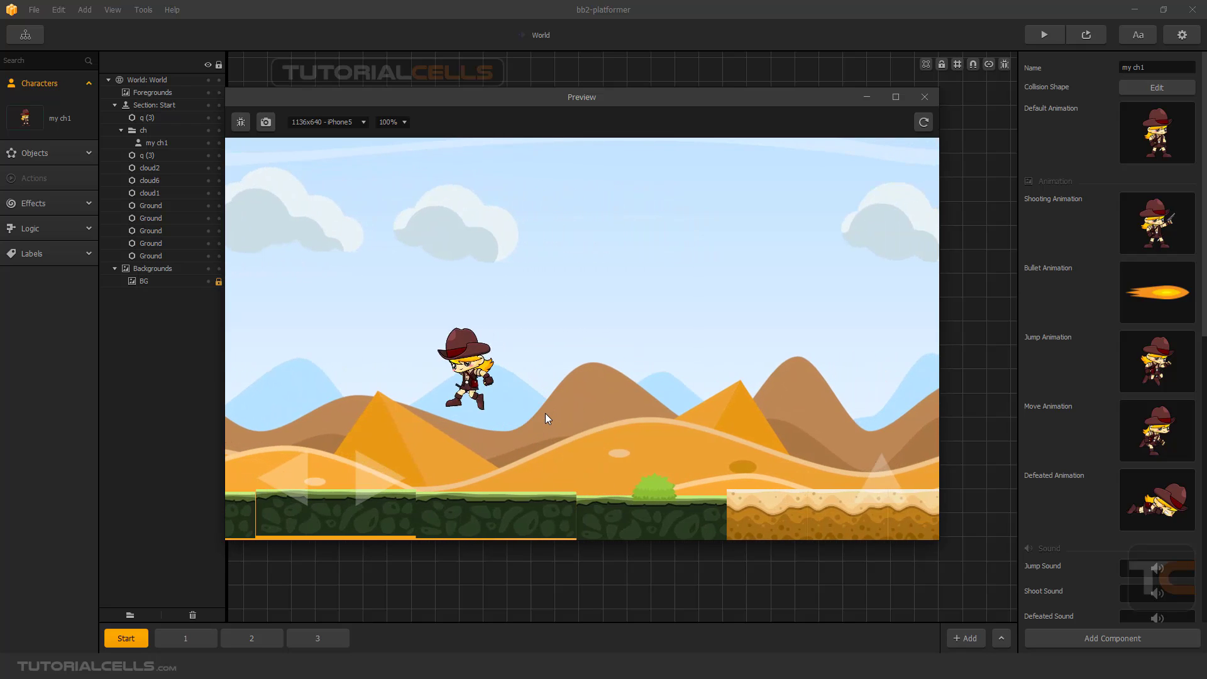
key("Right")
key("Up")
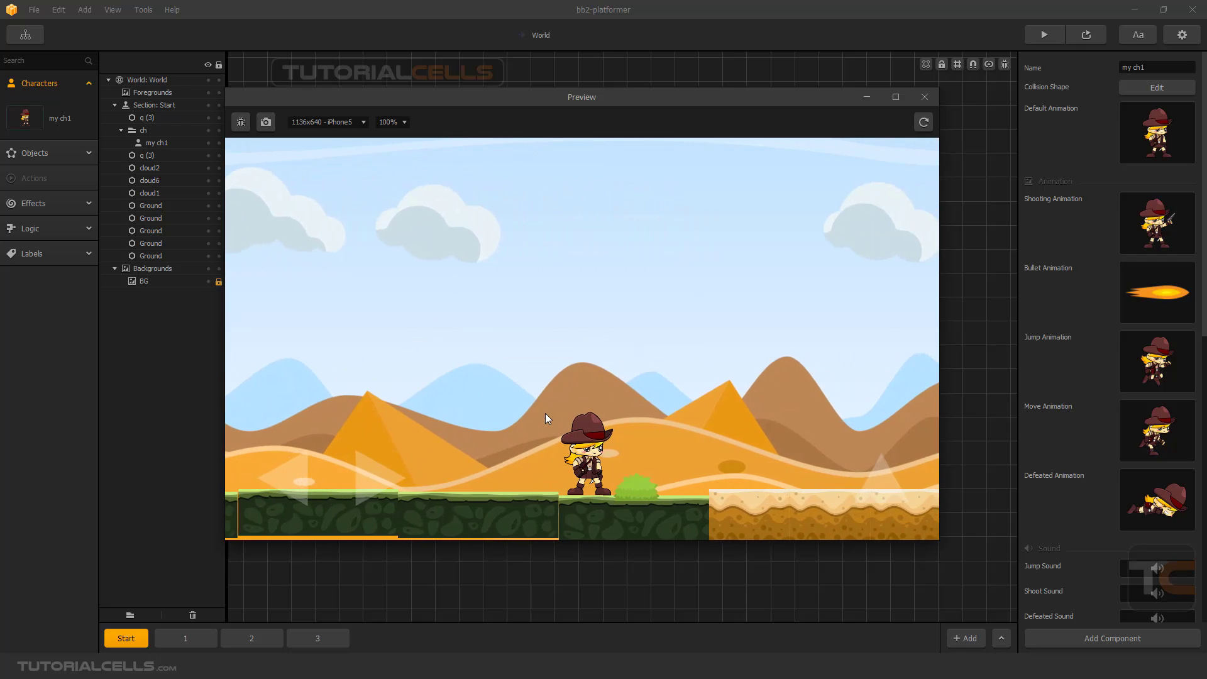
left_click(924, 97)
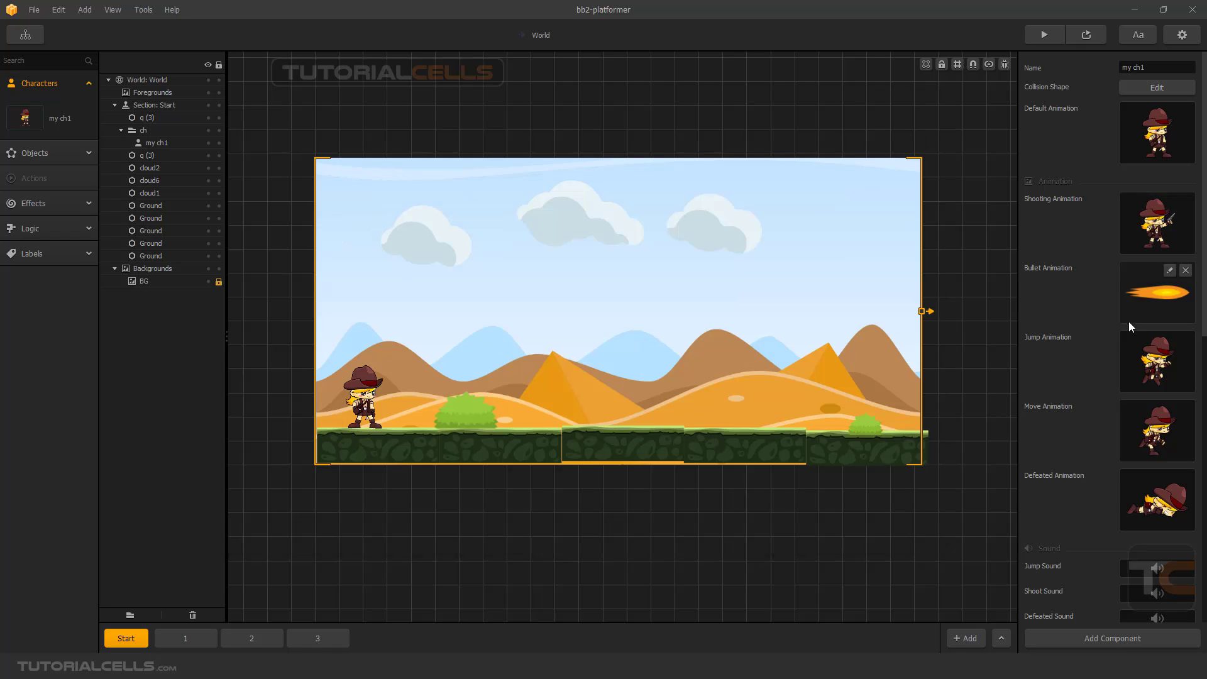
- Turn off looping for my ch1's Jump Animation and close the Animation Editor
left_click(1168, 342)
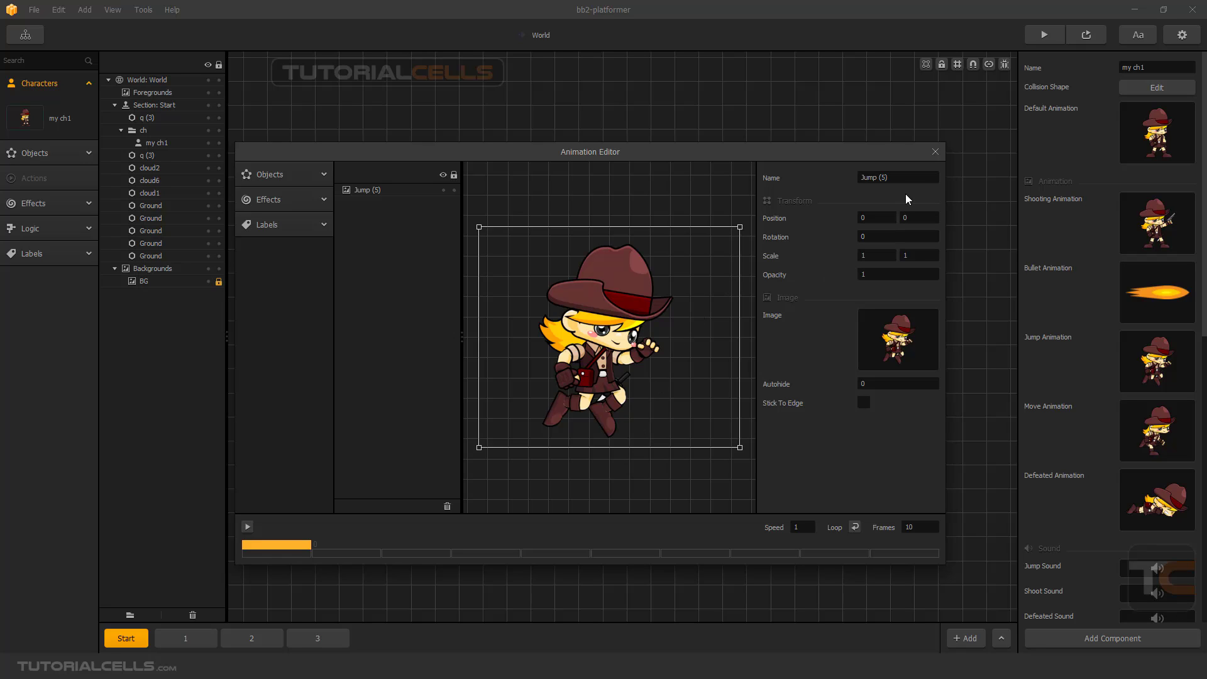
left_click(935, 152)
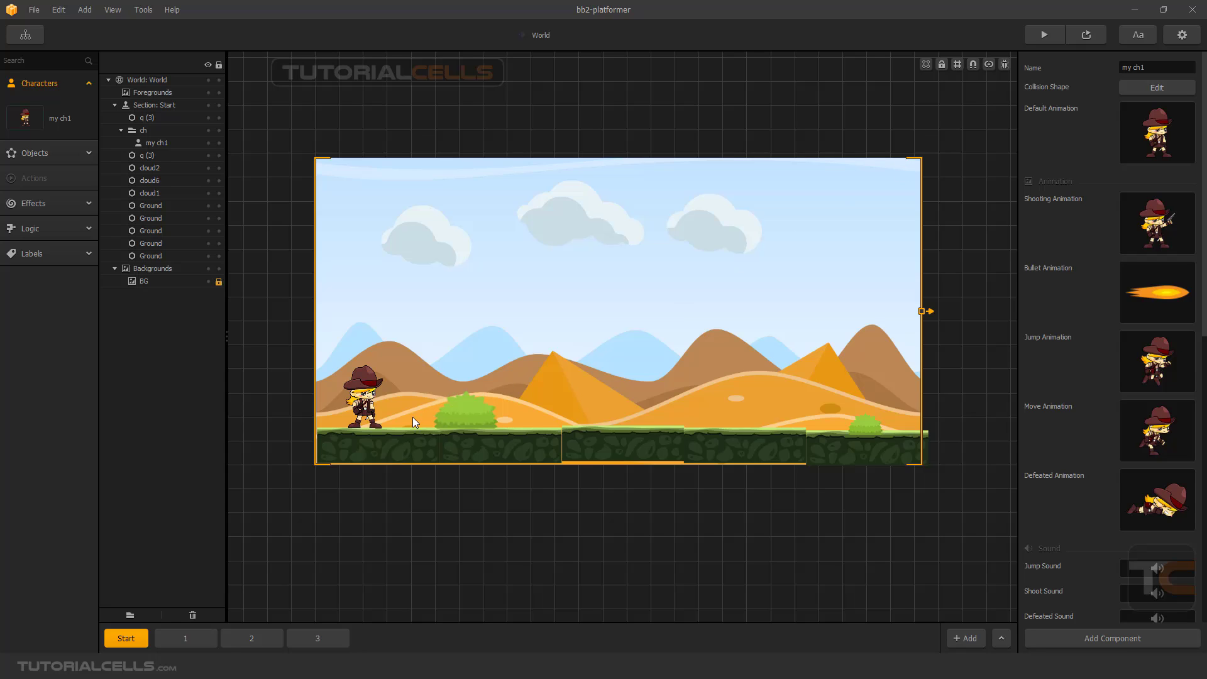
- Preview the character running and jumping with the non-looping jump animation, and close the preview
left_click(1087, 36)
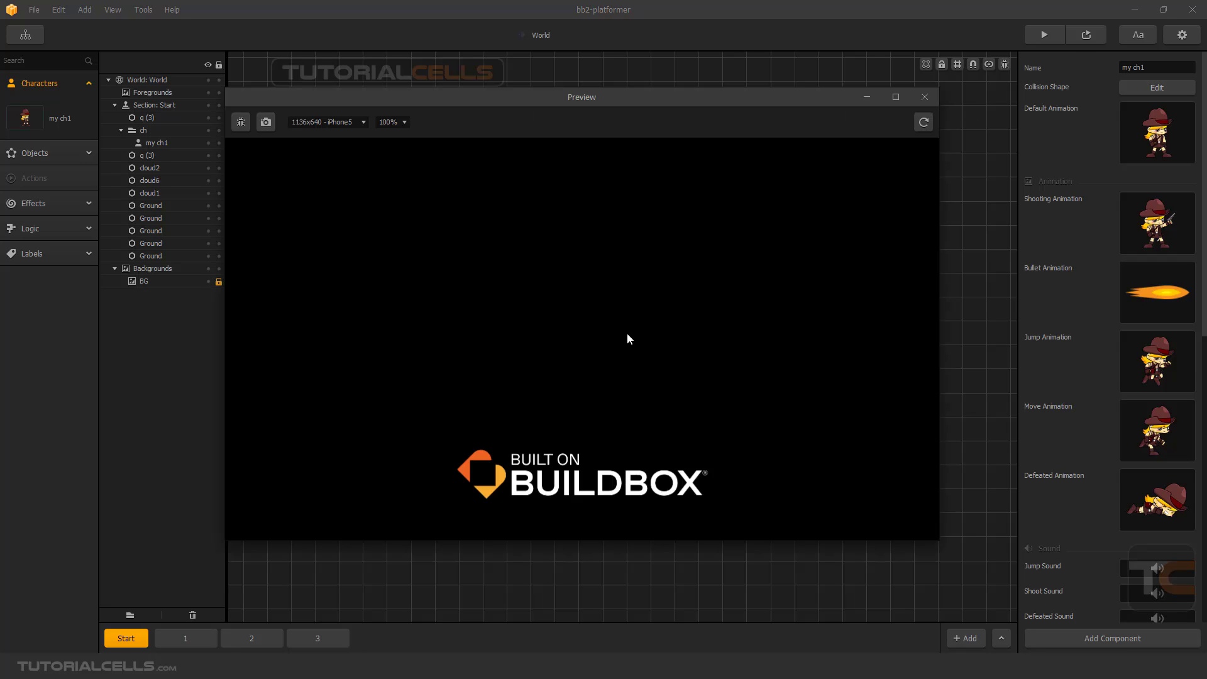
key("Right")
key("Up")
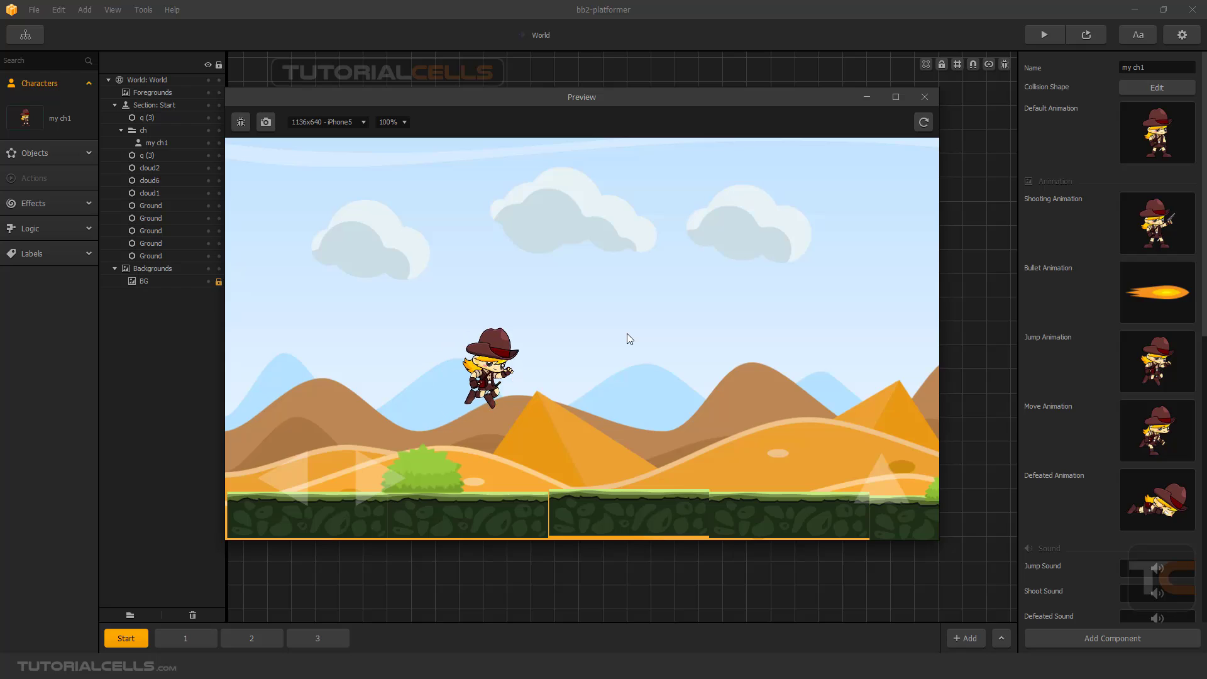
key("Up")
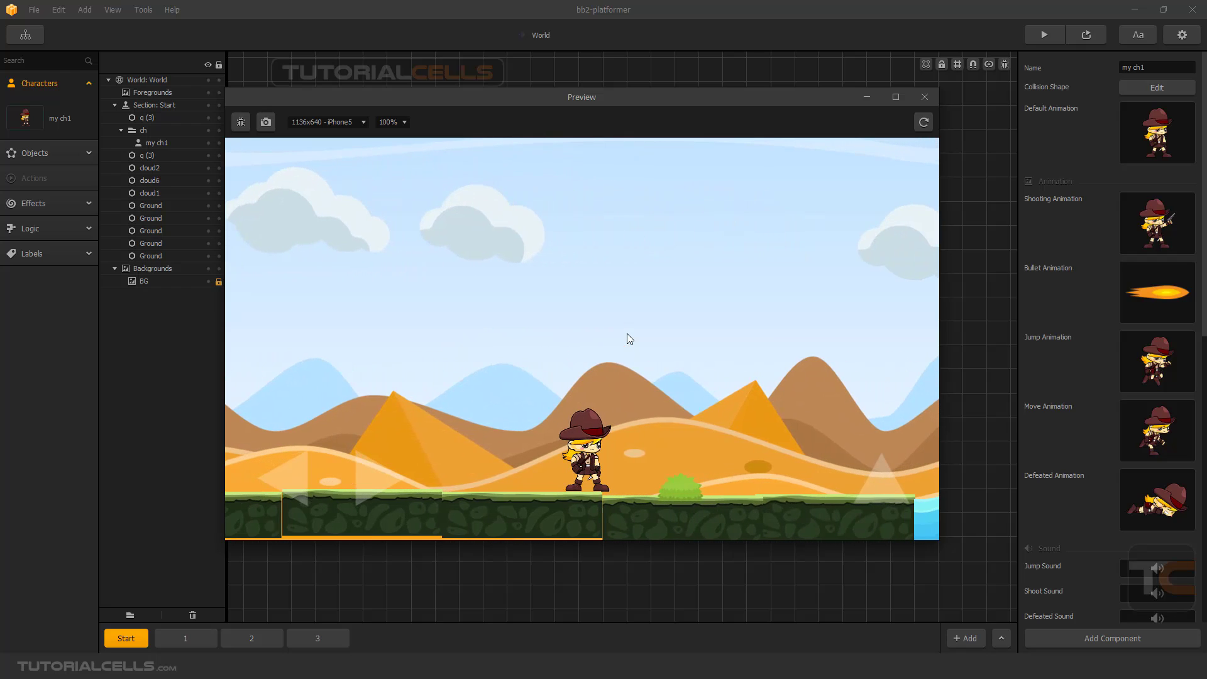
left_click(924, 97)
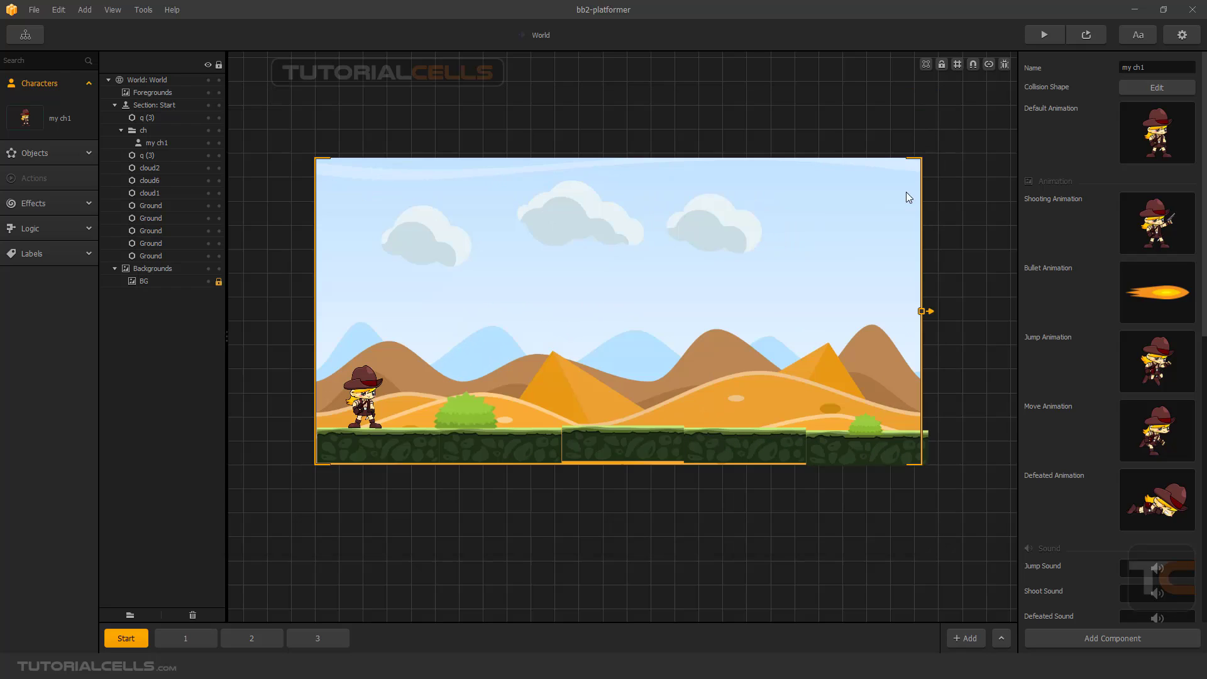
- Activate debug mode in the World scene, examine the collision shapes of the character, bush, clouds and ground, and deactivate it
scroll(322, 136, "up", 3)
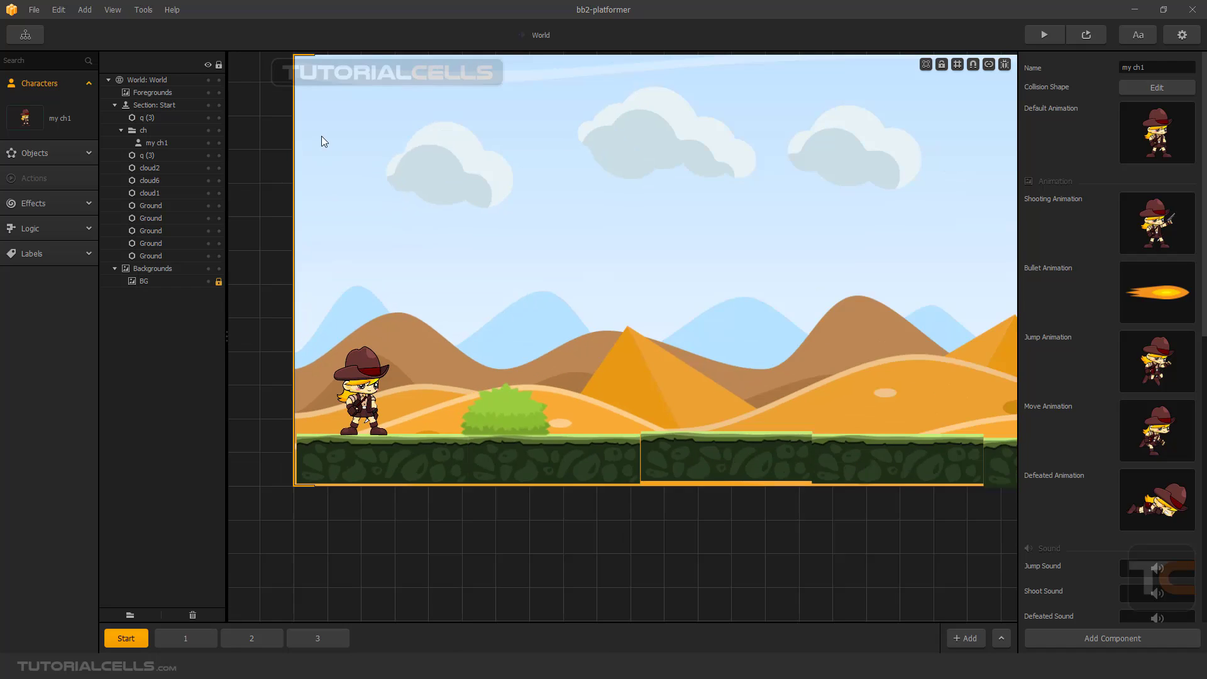
scroll(345, 161, "down", 2)
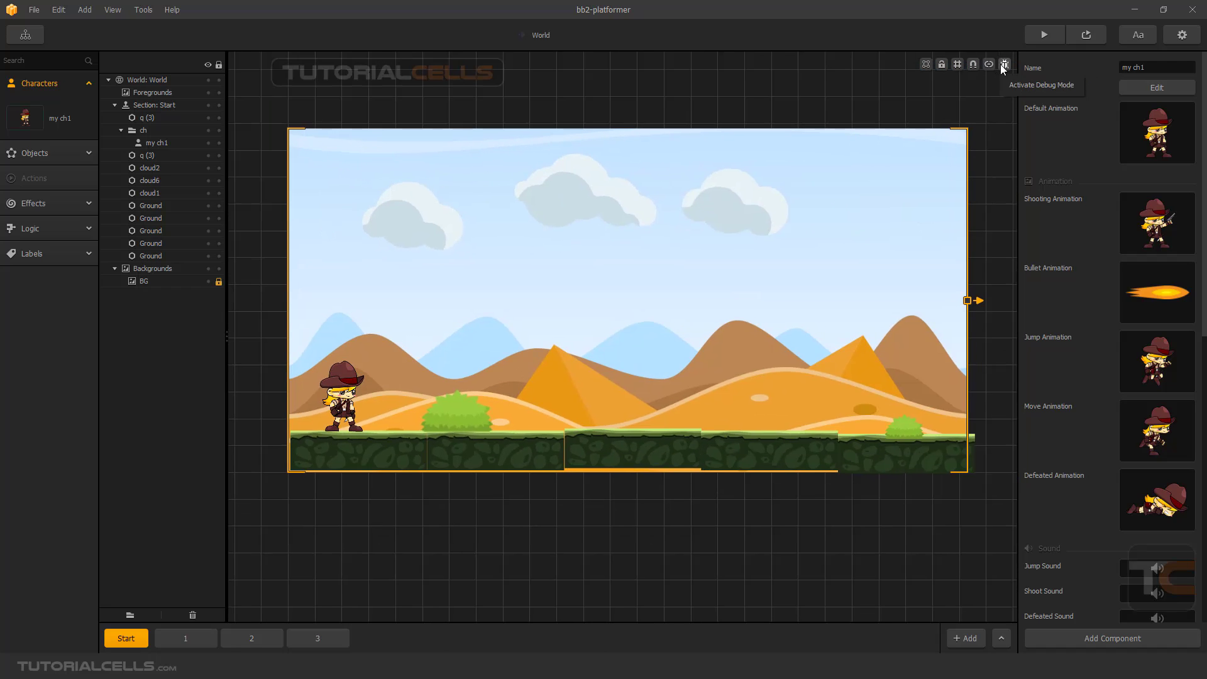
left_click(1004, 64)
scroll(392, 429, "up", 2)
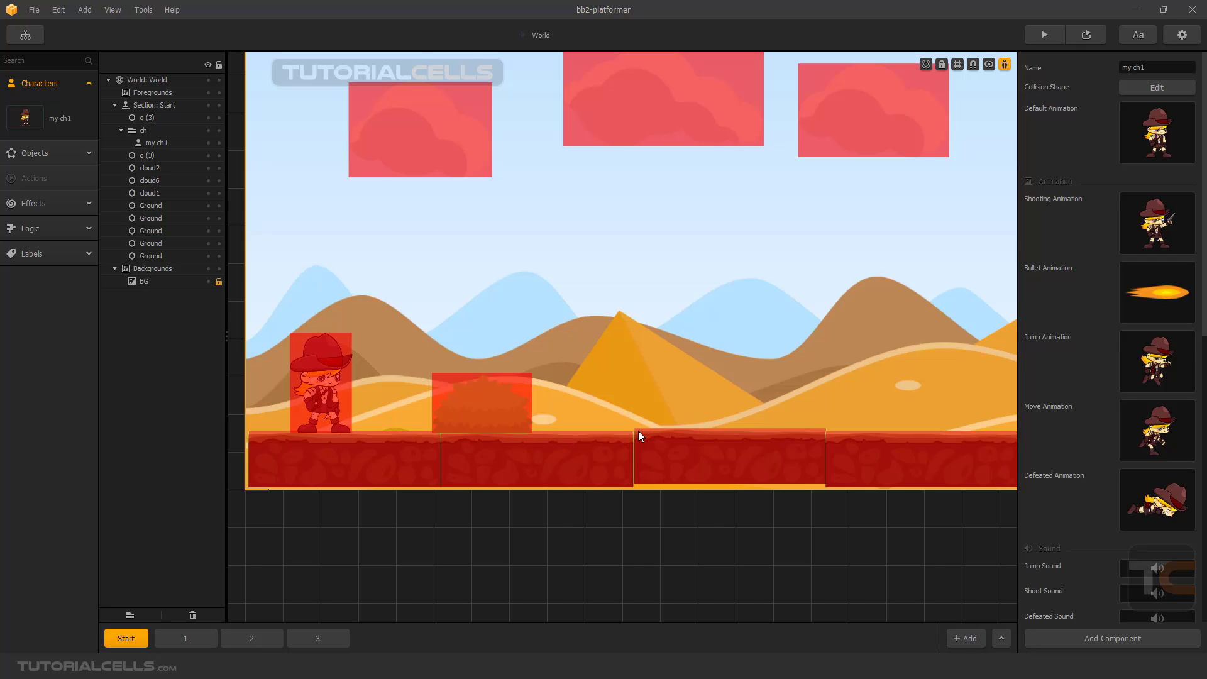
scroll(638, 431, "up", 3)
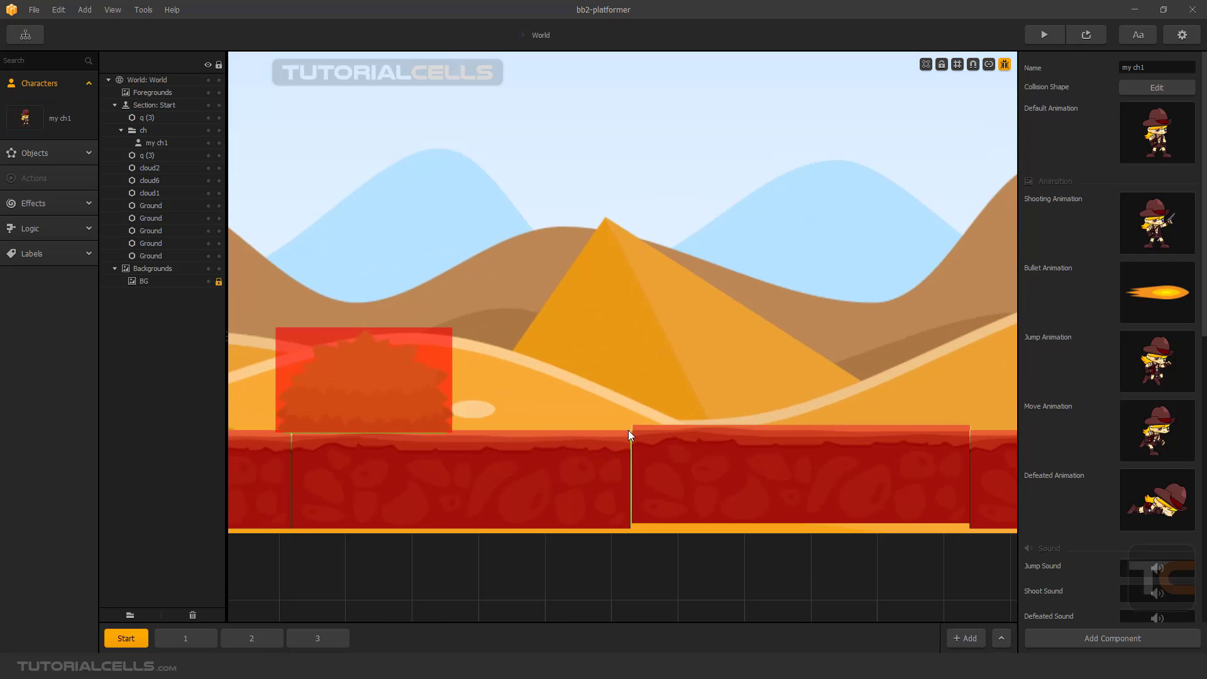
scroll(629, 430, "down", 3)
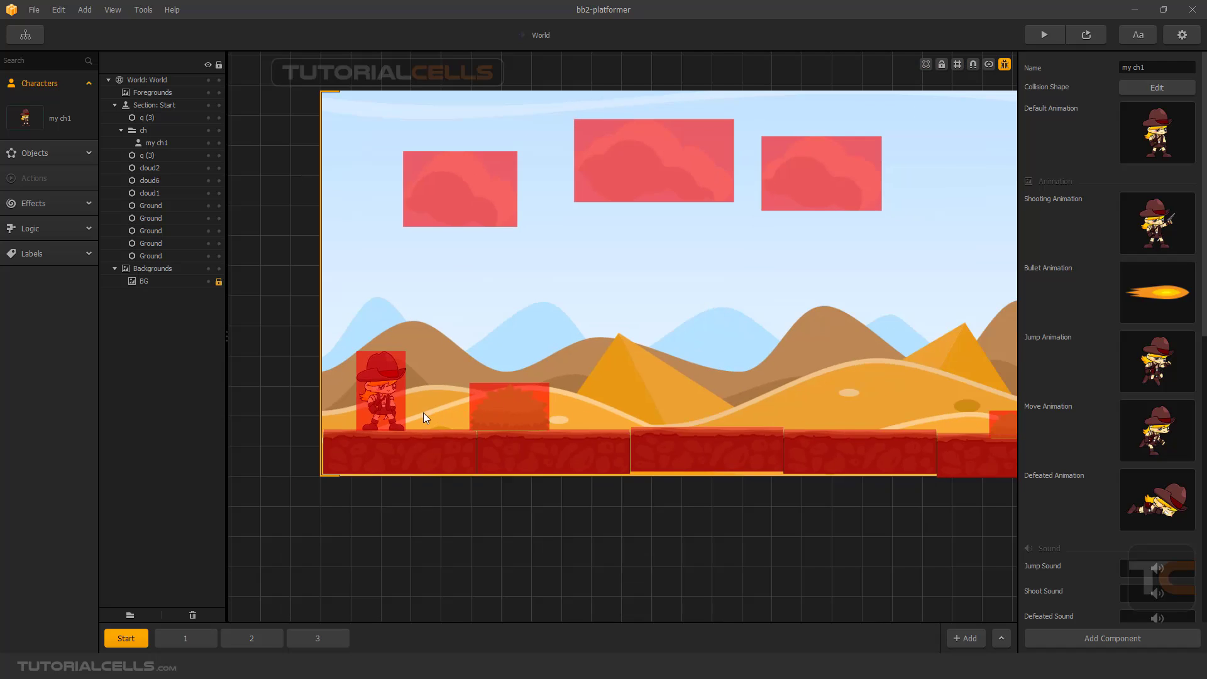
scroll(424, 412, "up", 2)
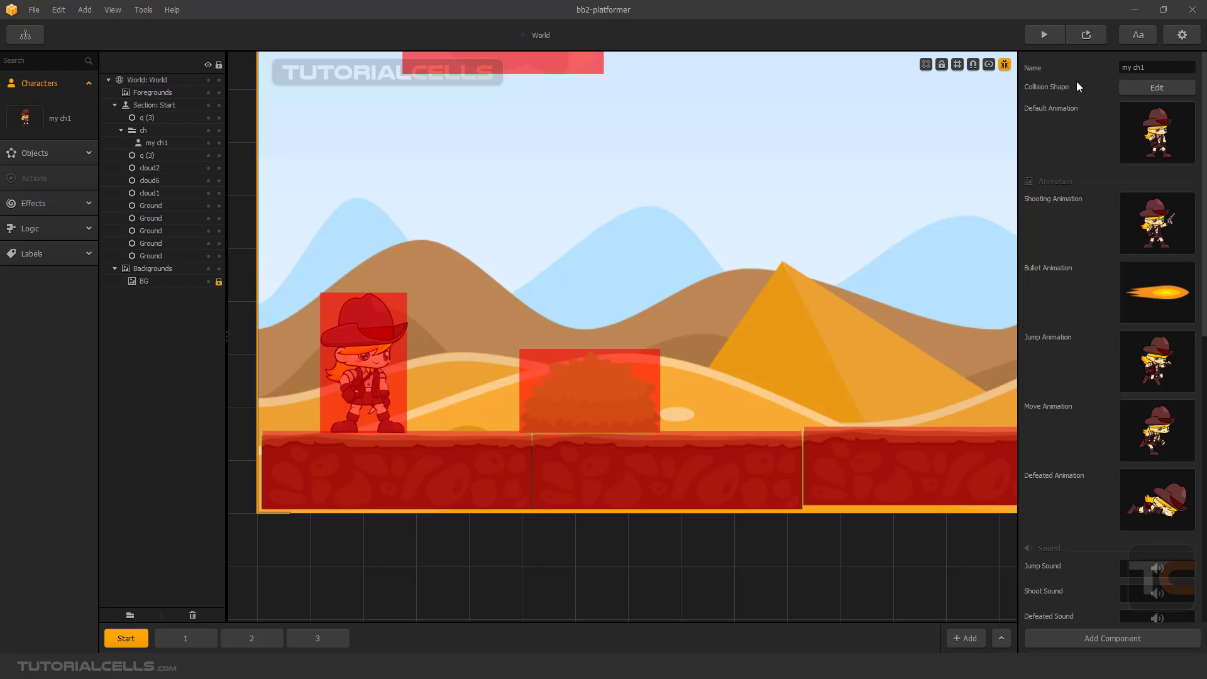
scroll(778, 183, "down", 3)
scroll(783, 134, "up", 1)
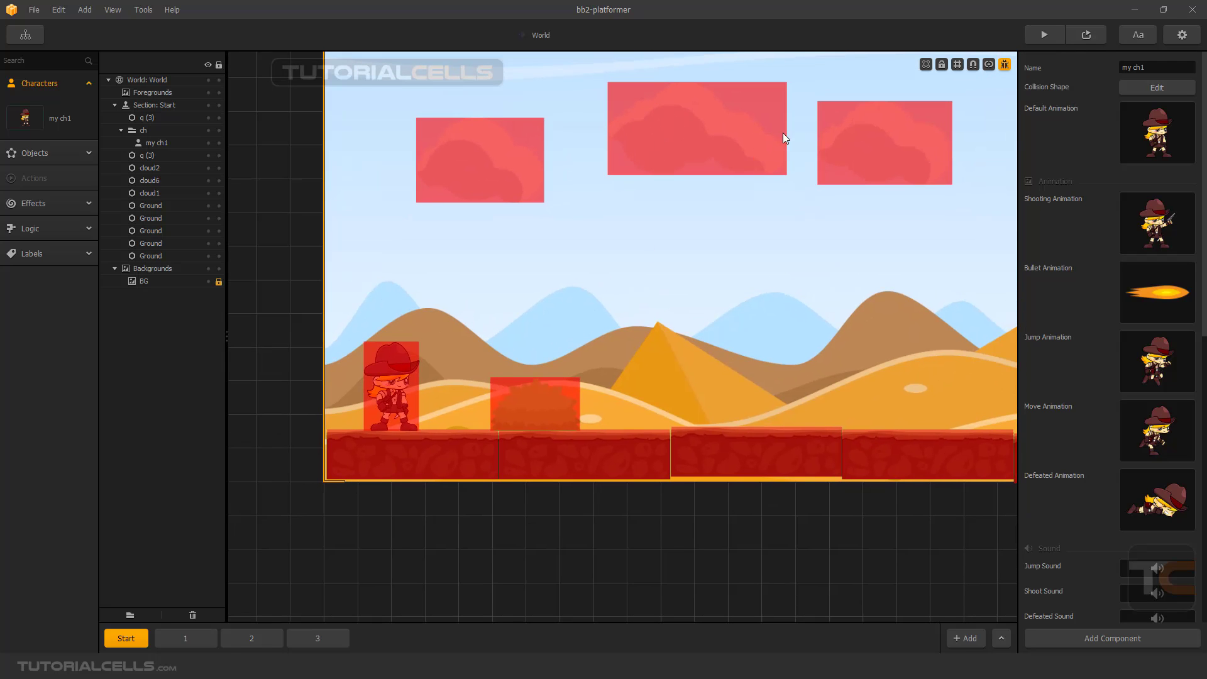
left_click(1003, 65)
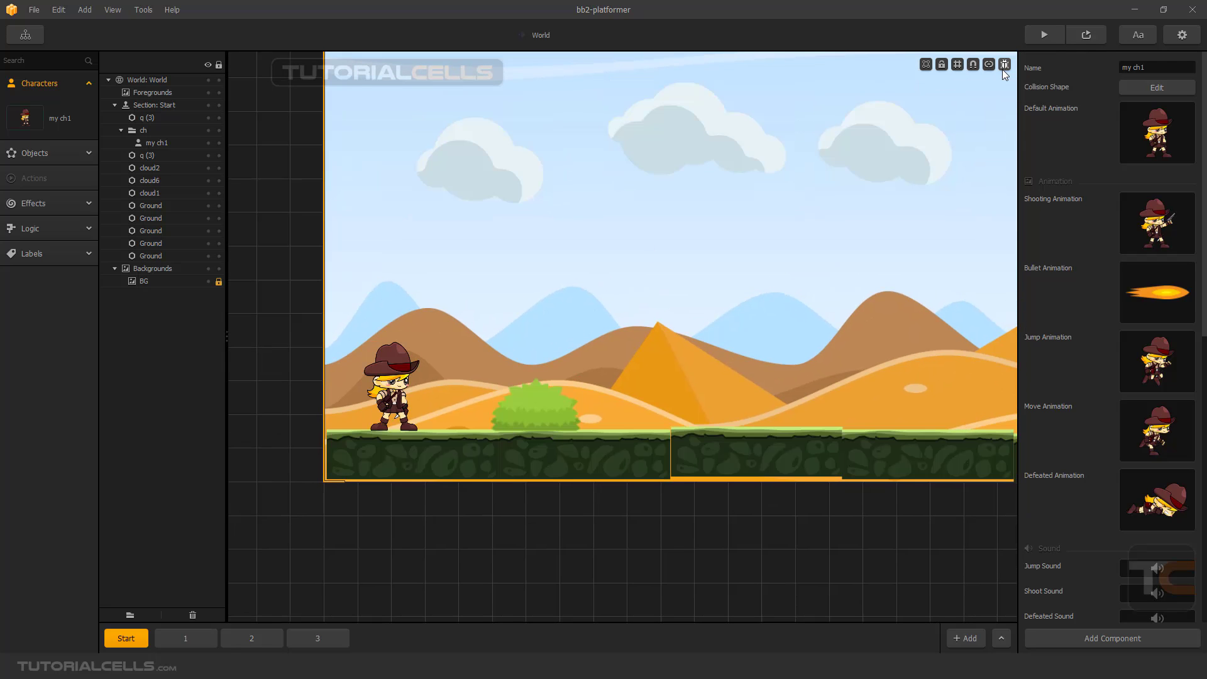
- Preview the game with the preview's debug display on, examine the character's and ground's collision shapes, and close the preview
left_click(1044, 35)
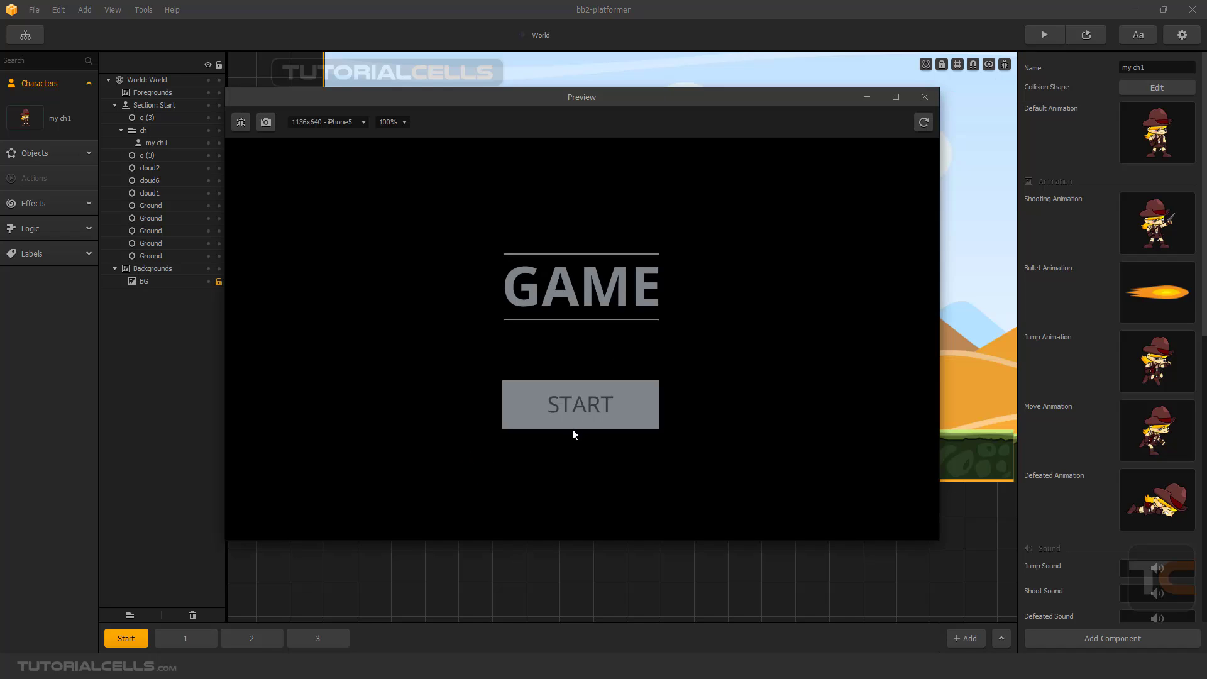
left_click(590, 414)
key("Right")
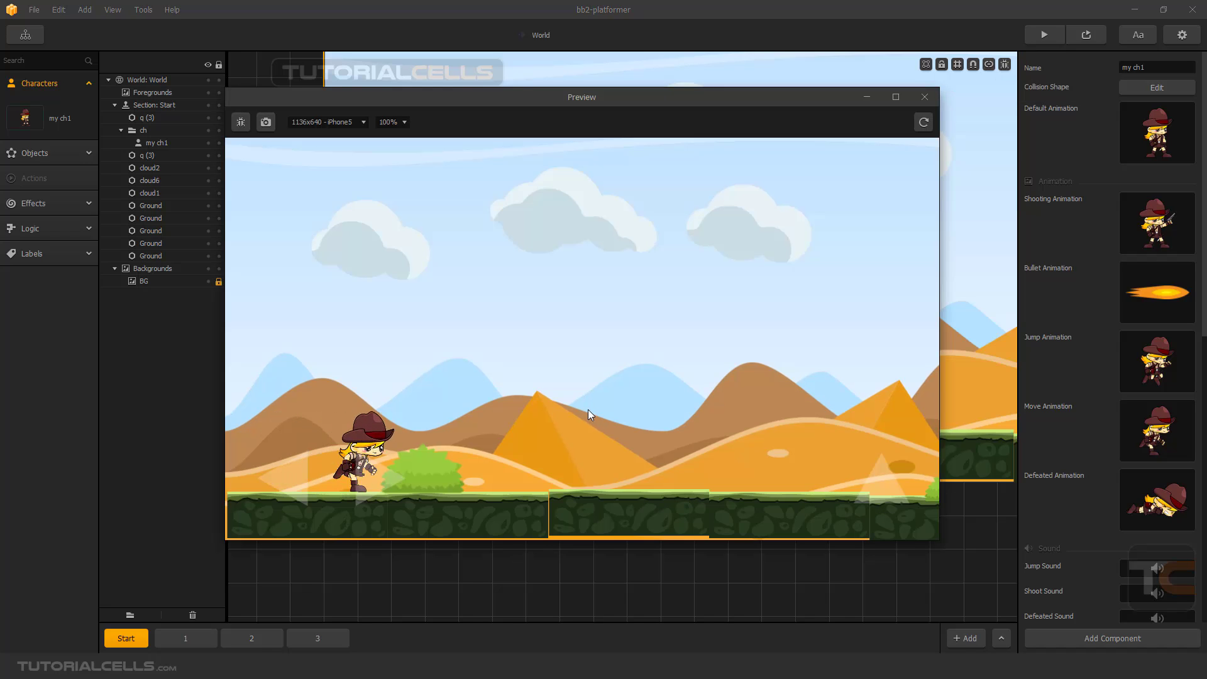
left_click(241, 122)
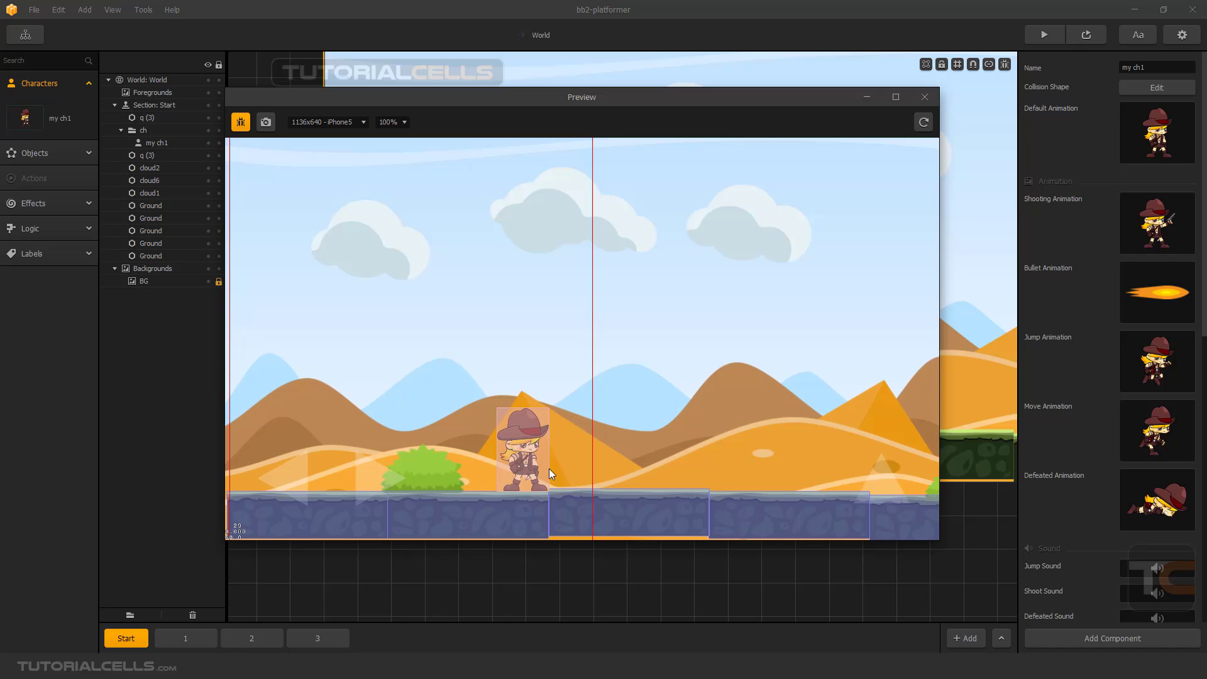
left_click(924, 97)
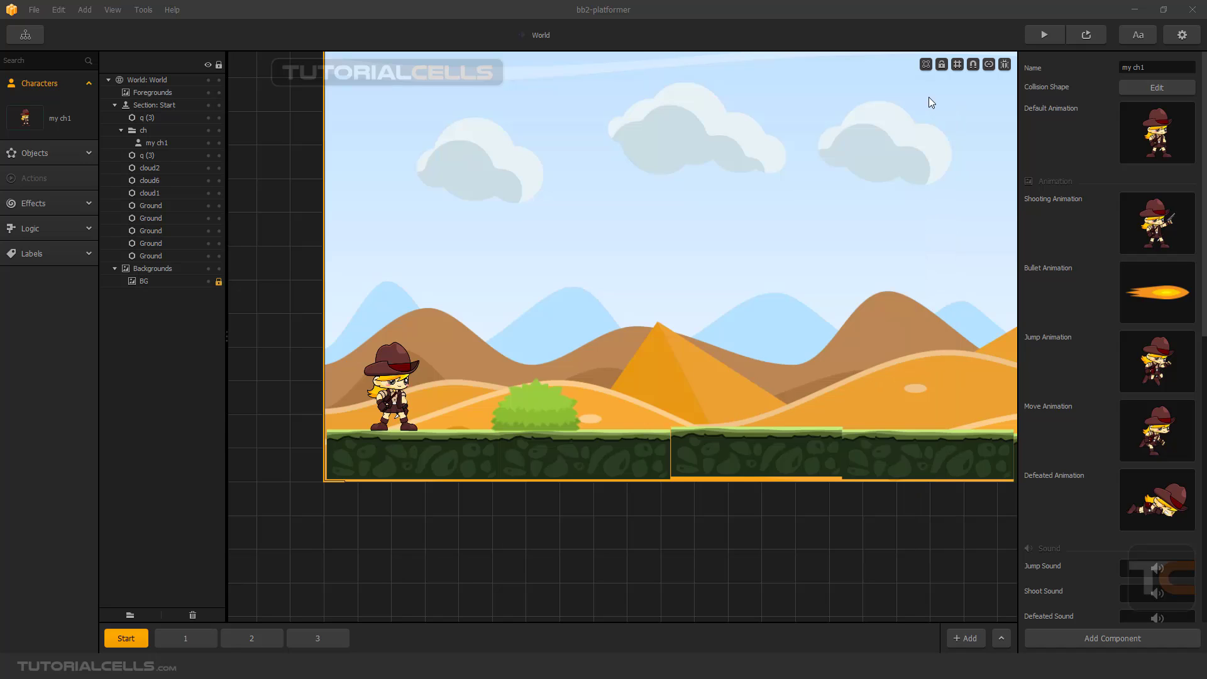
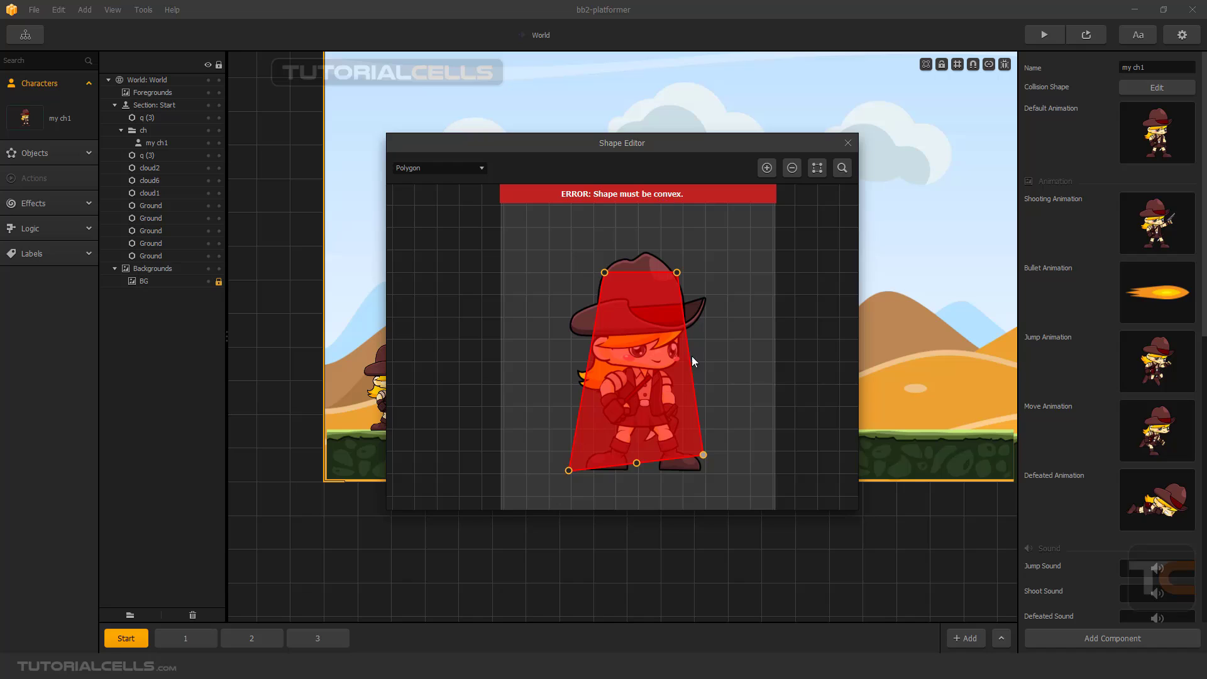
- Move the collision polygon's bottom middle point out to the sole of the character's foot near the lower right corner
left_click_drag(639, 458, 638, 444)
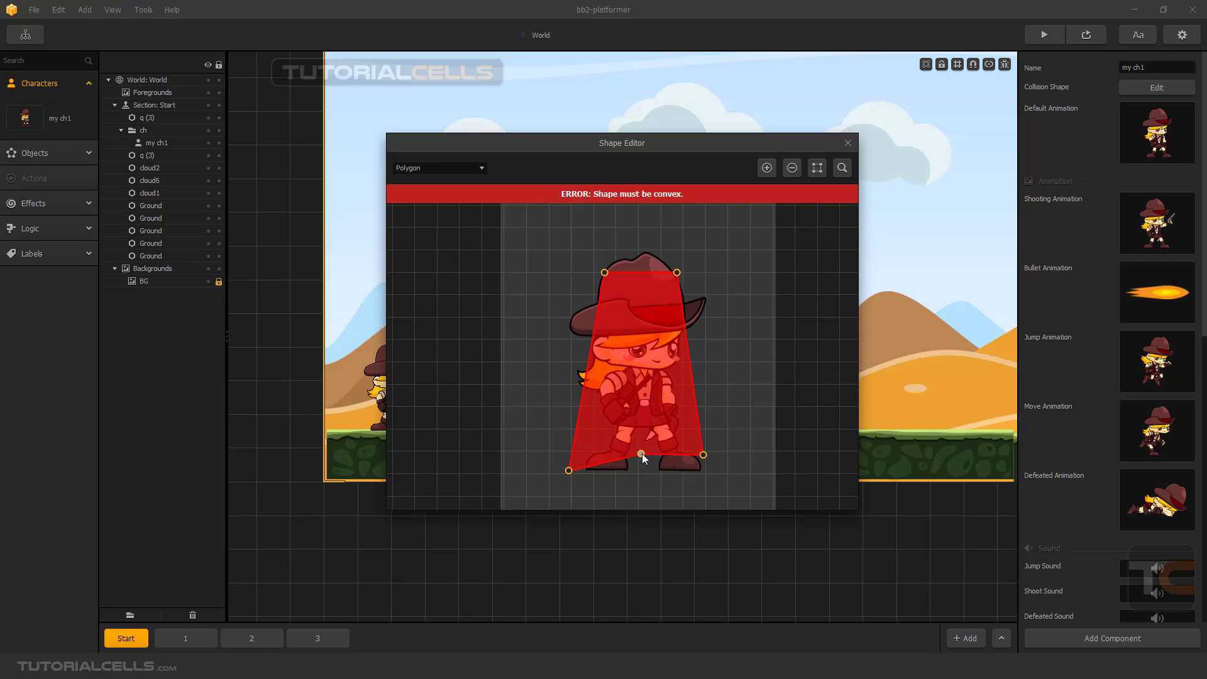
left_click_drag(642, 454, 685, 470)
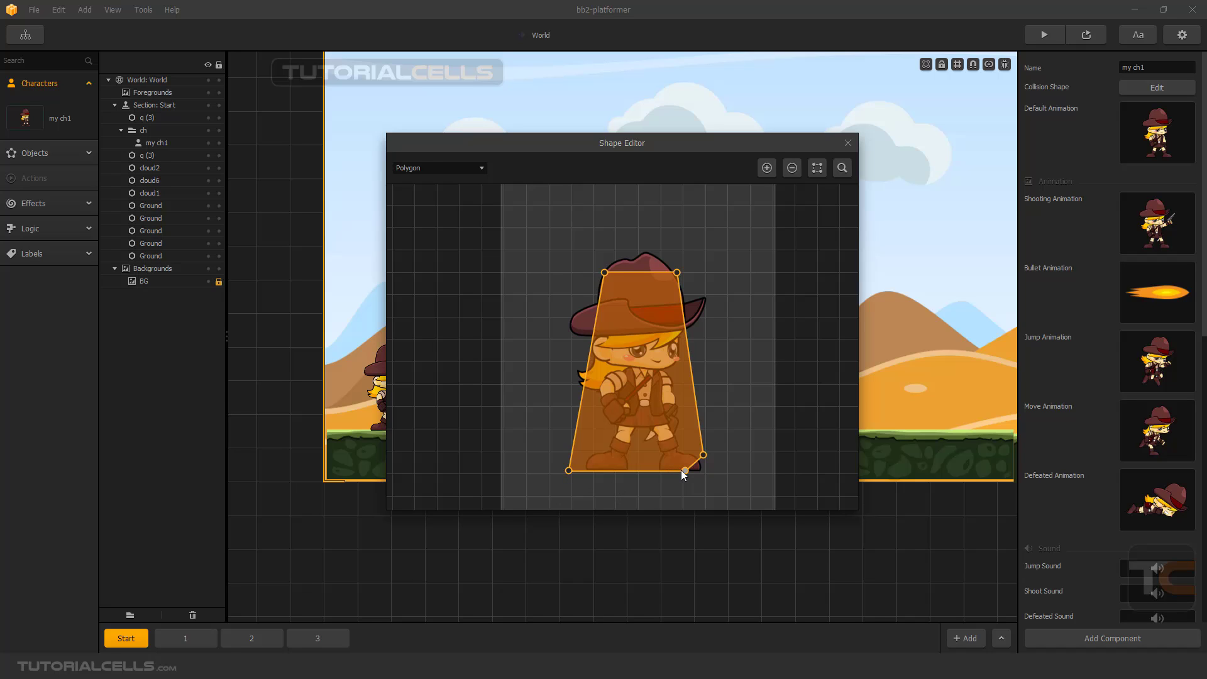
double_click(627, 470)
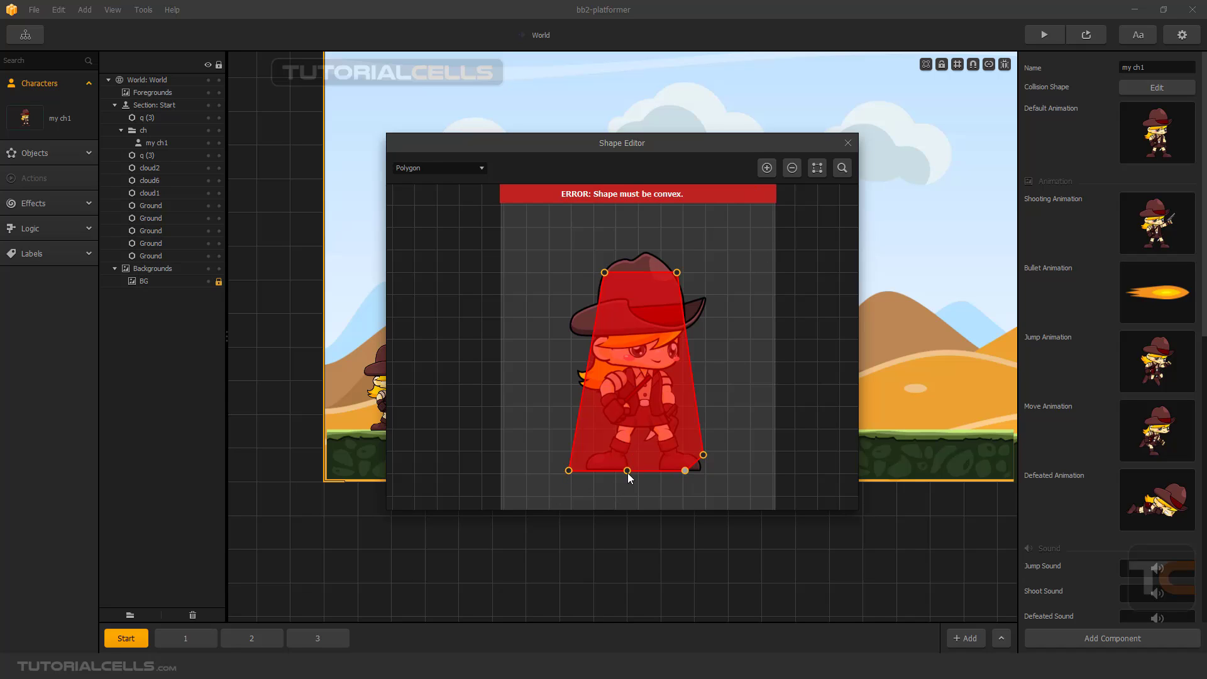
left_click_drag(627, 471, 594, 471)
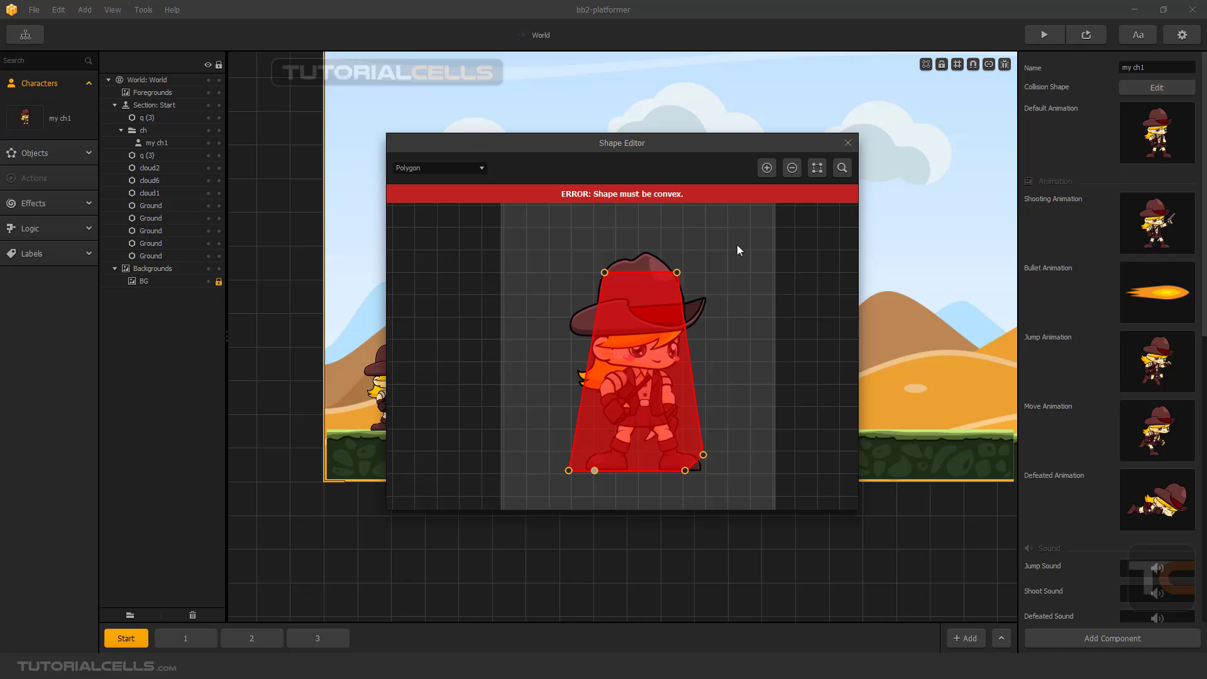
left_click(792, 168)
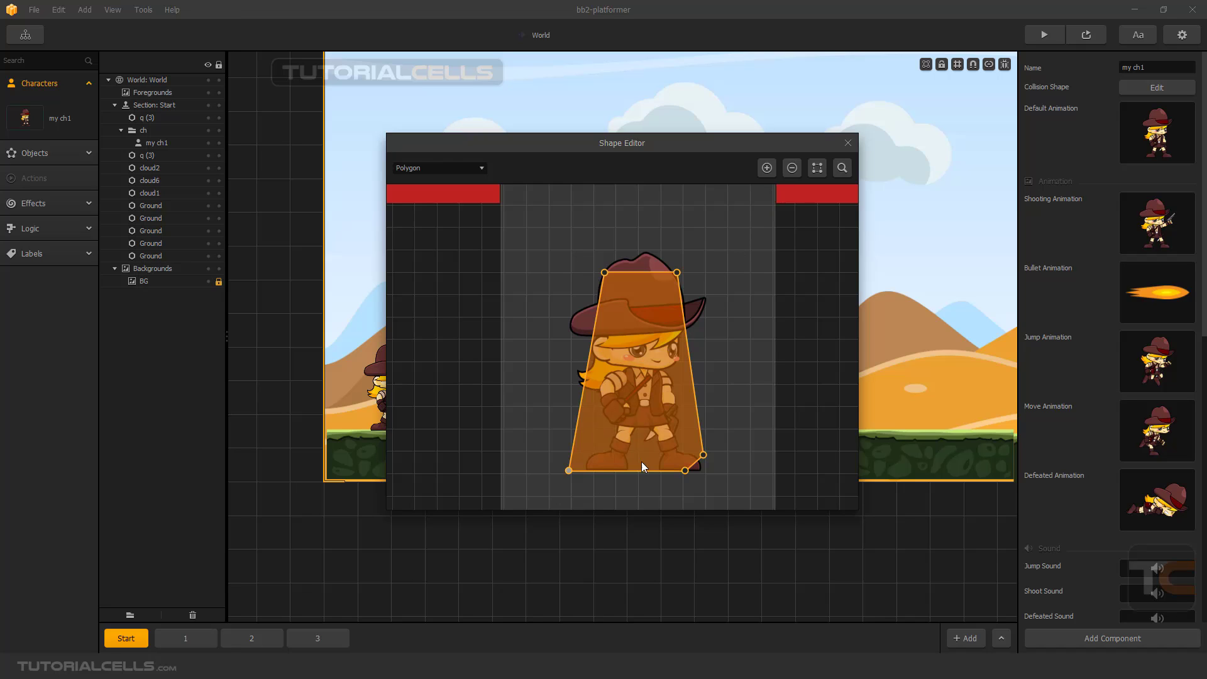
- Add a point to the collision polygon's bottom edge, bevel its lower left corner around the foot, and close the Shape Editor
left_click(767, 168)
left_click_drag(627, 470, 578, 458)
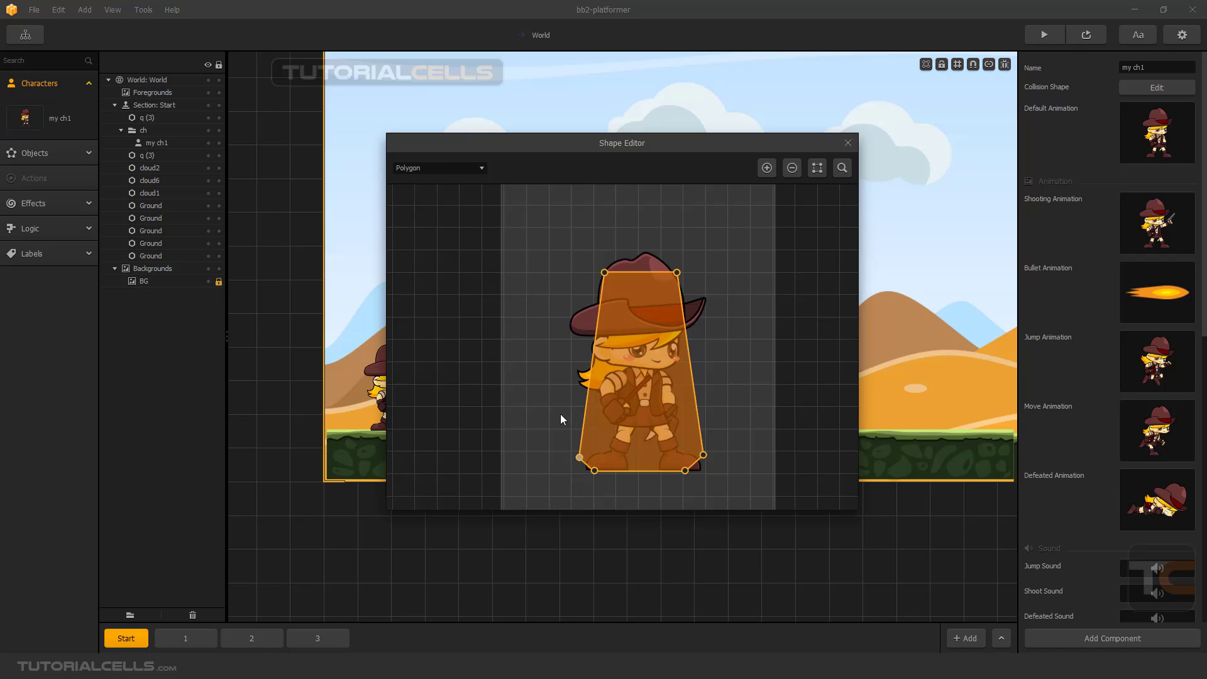
left_click(844, 143)
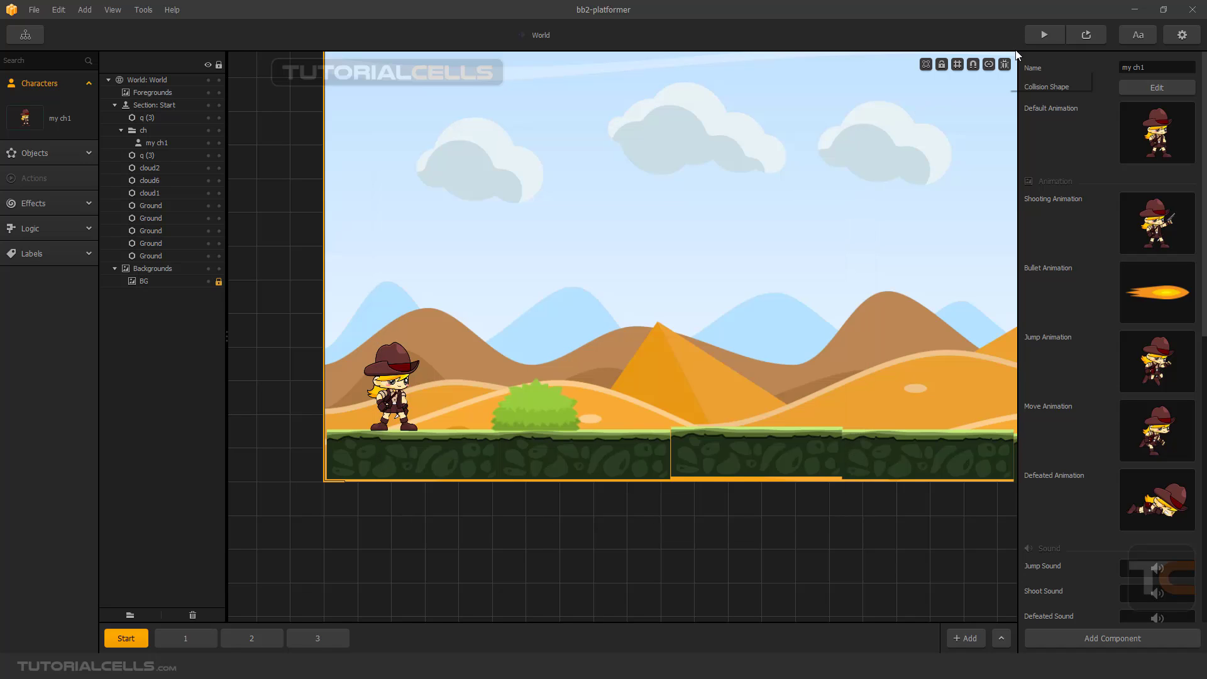
- Preview the game with the debug display on and run the character right and left to examine its reshaped collision polygon
left_click(1044, 36)
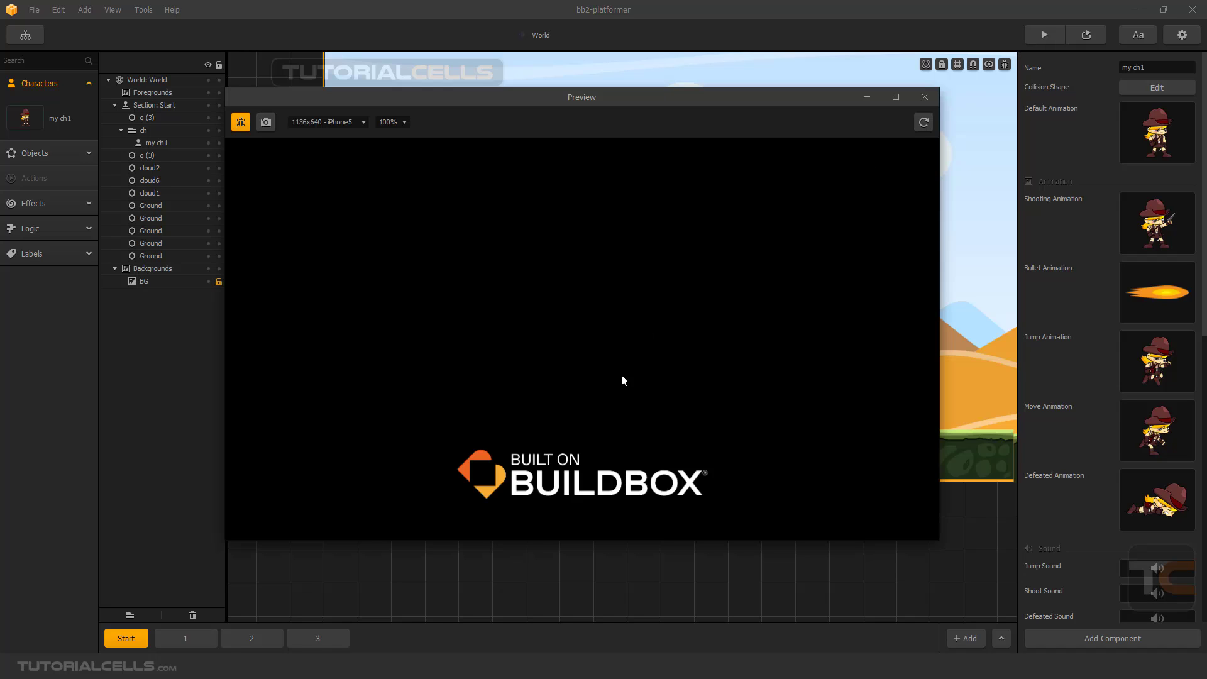
left_click(592, 423)
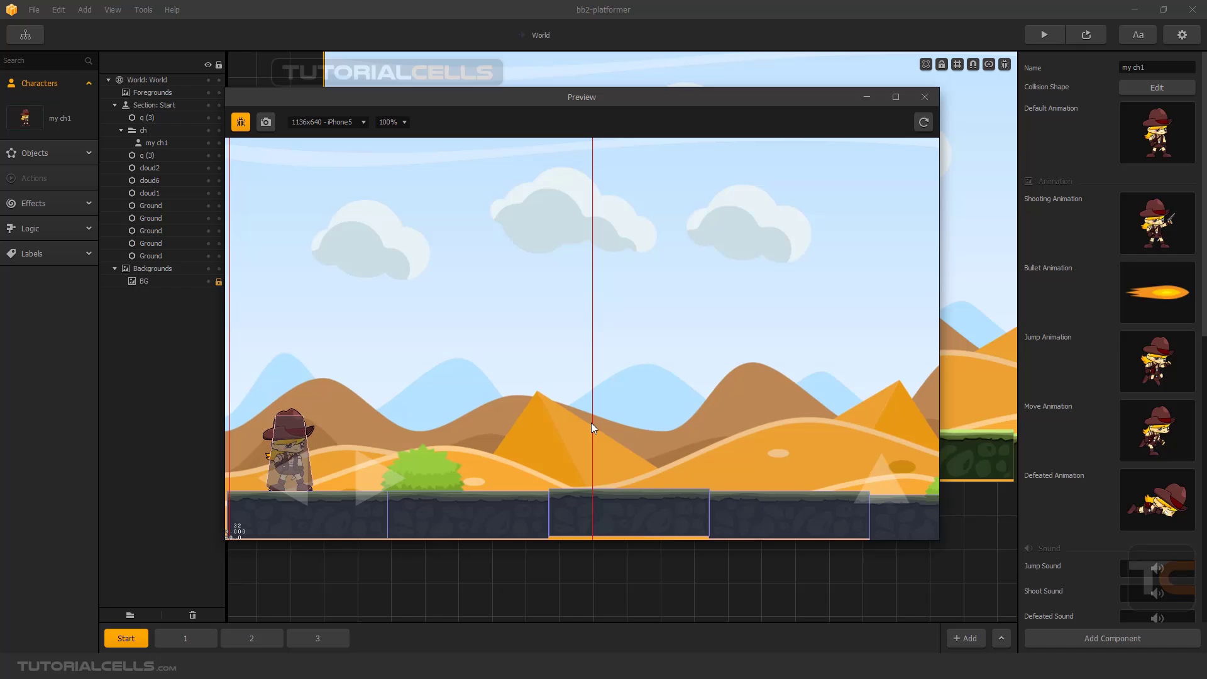
key("Right")
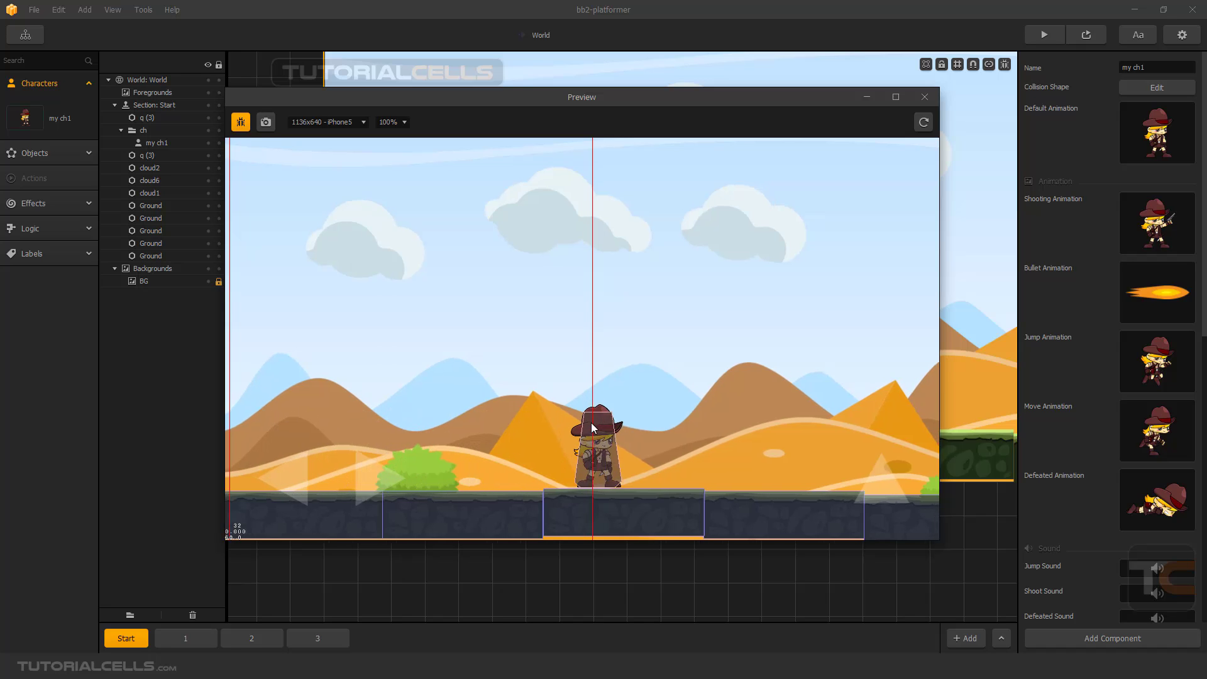
key("Left")
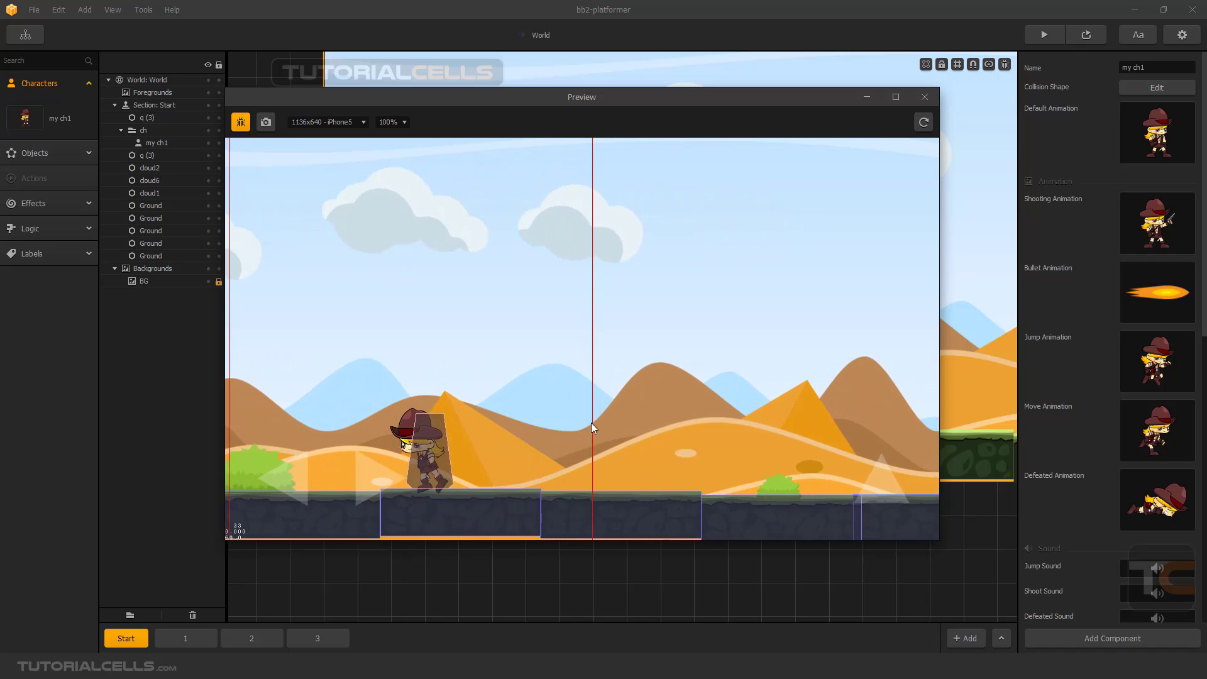
key("Right")
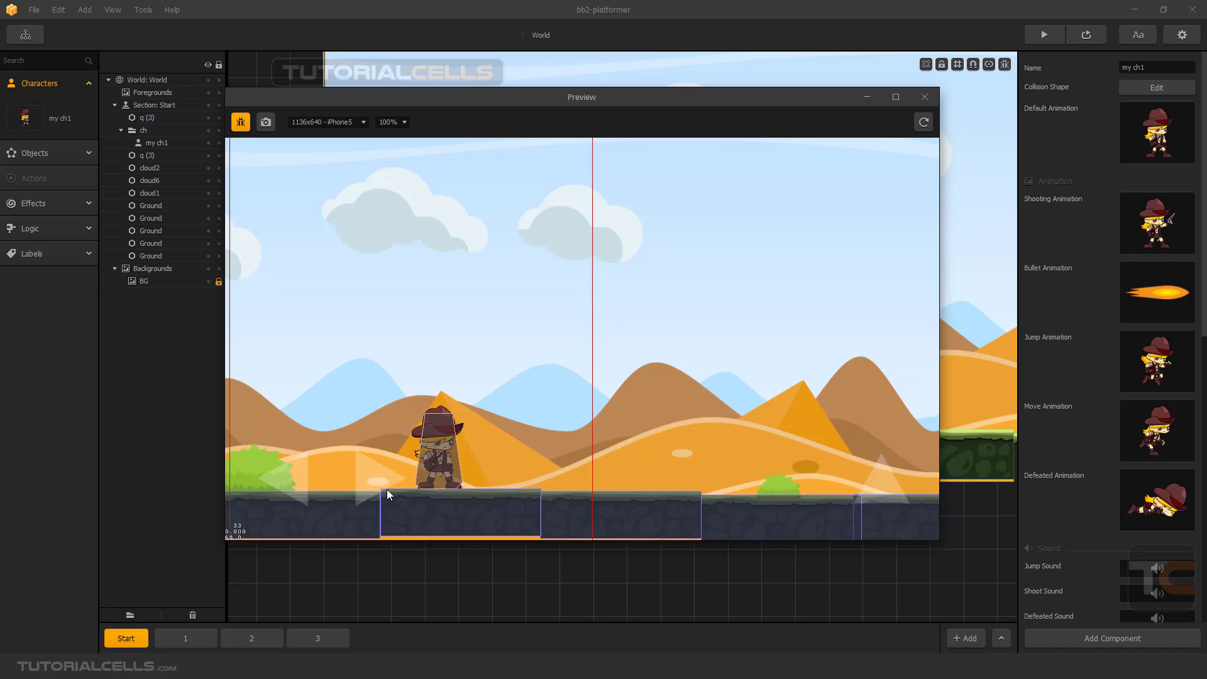
- Turn off the preview's debug display, run the character left and right past the bush, and close the preview
left_click(241, 122)
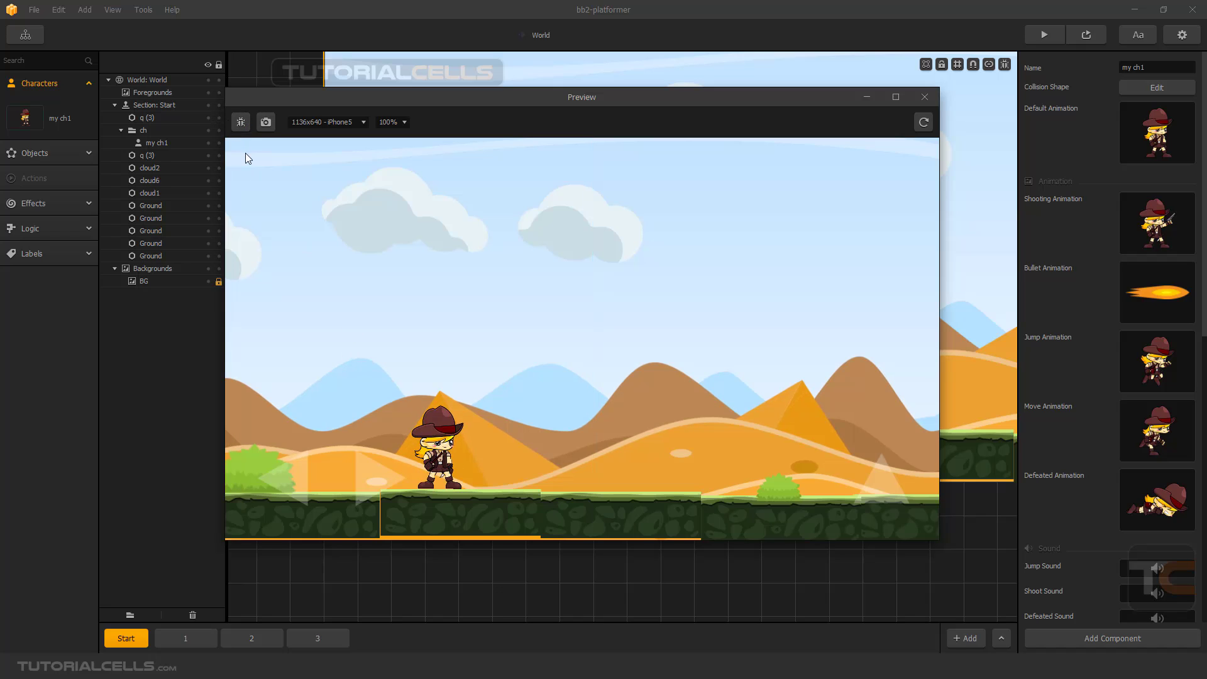
key("Left")
key("Right")
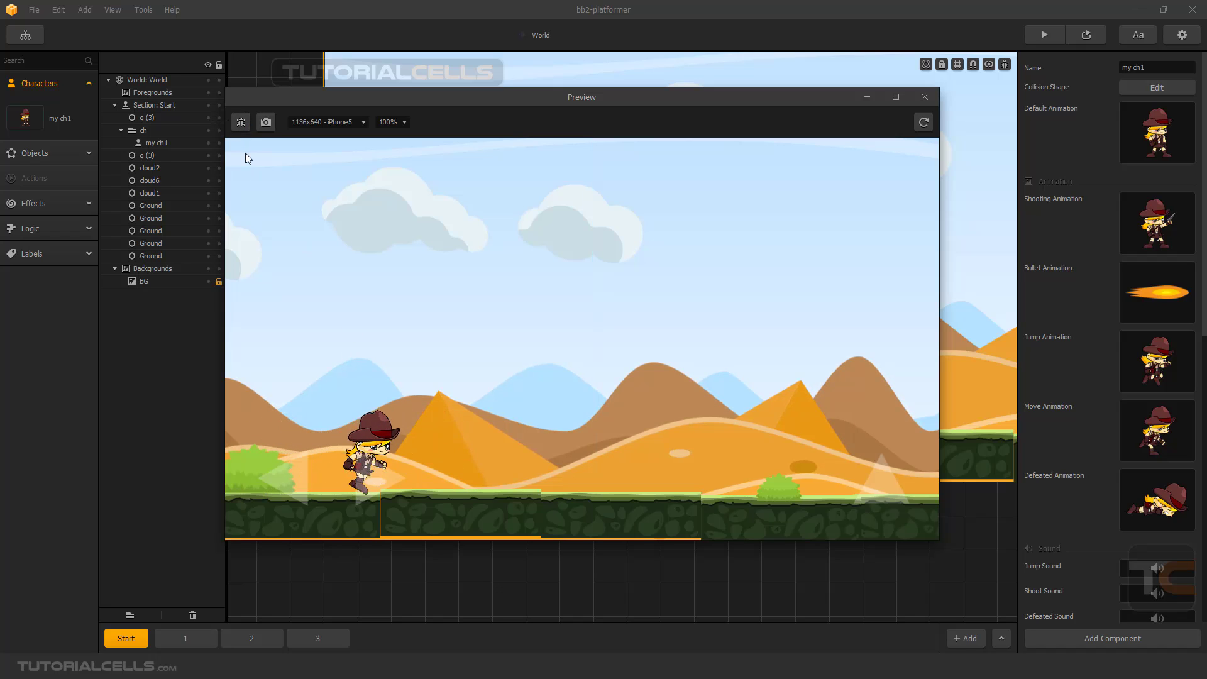
key("Left")
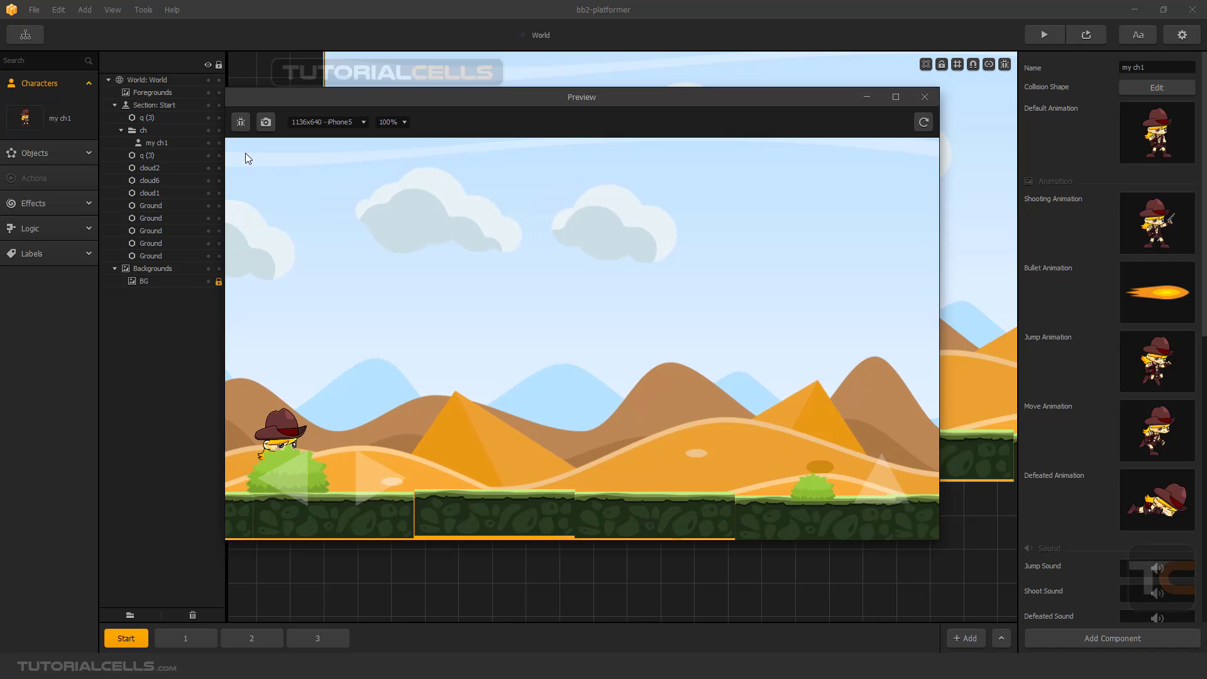
key("Right")
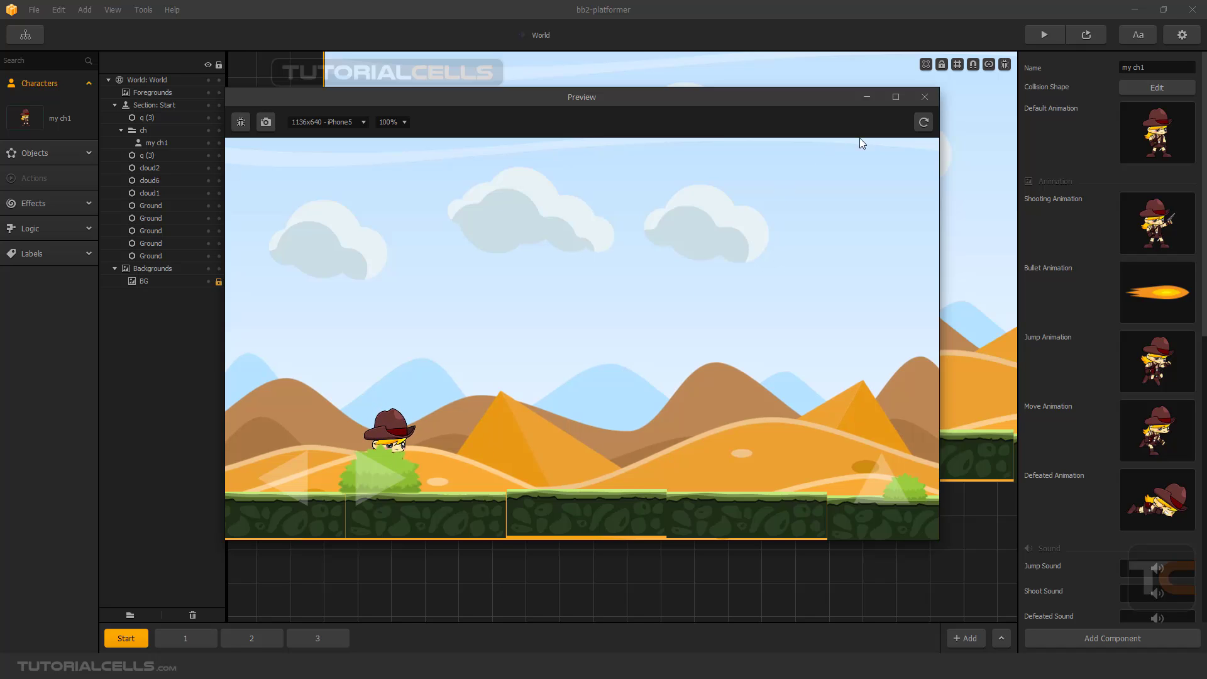
left_click(924, 97)
- Send the large bush beside the character to the back of the Start section
left_click(538, 412)
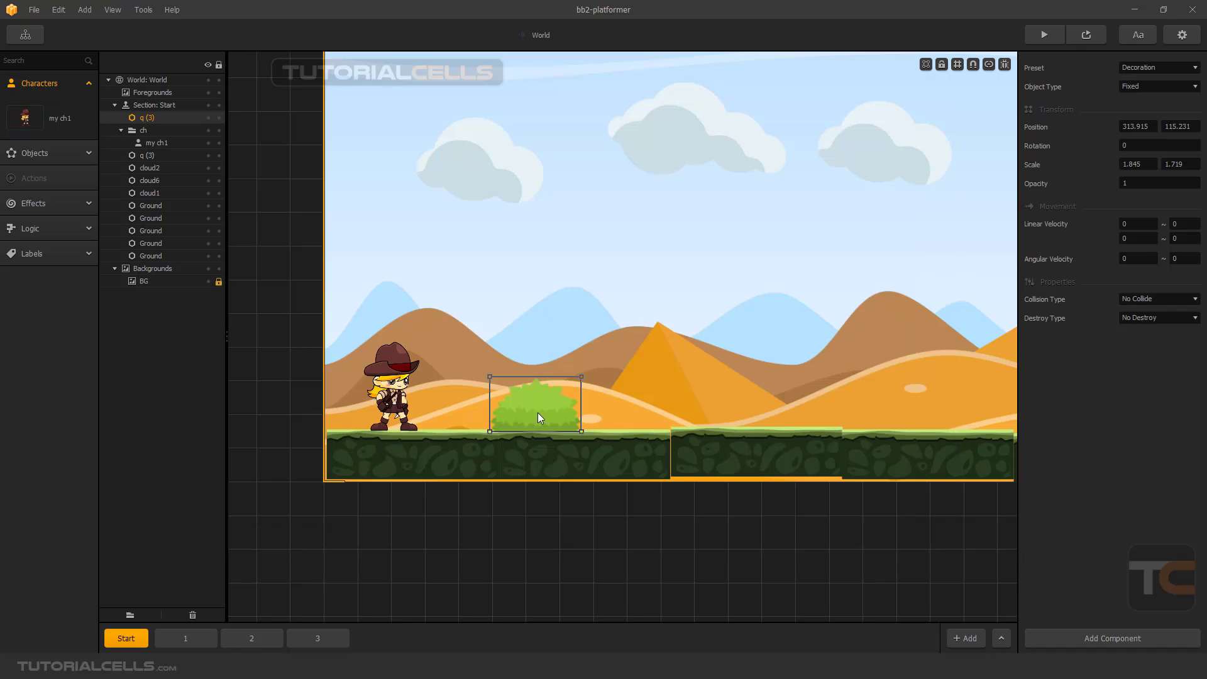
scroll(679, 338, "down", 3)
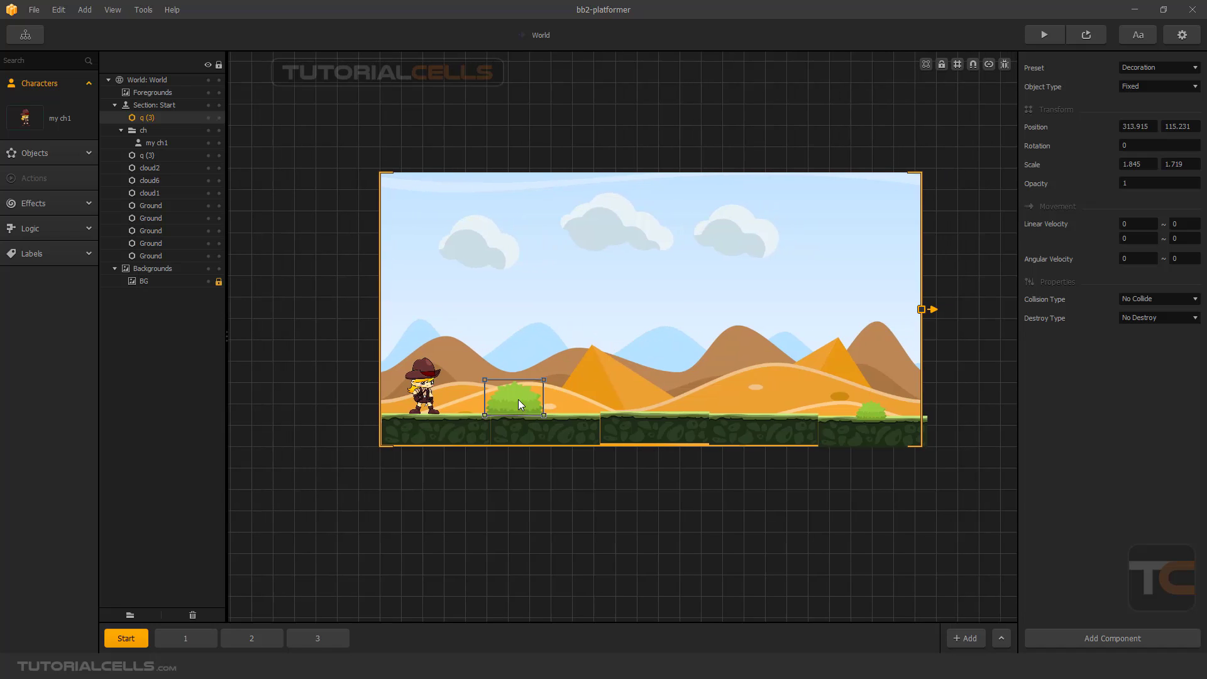
right_click(518, 399)
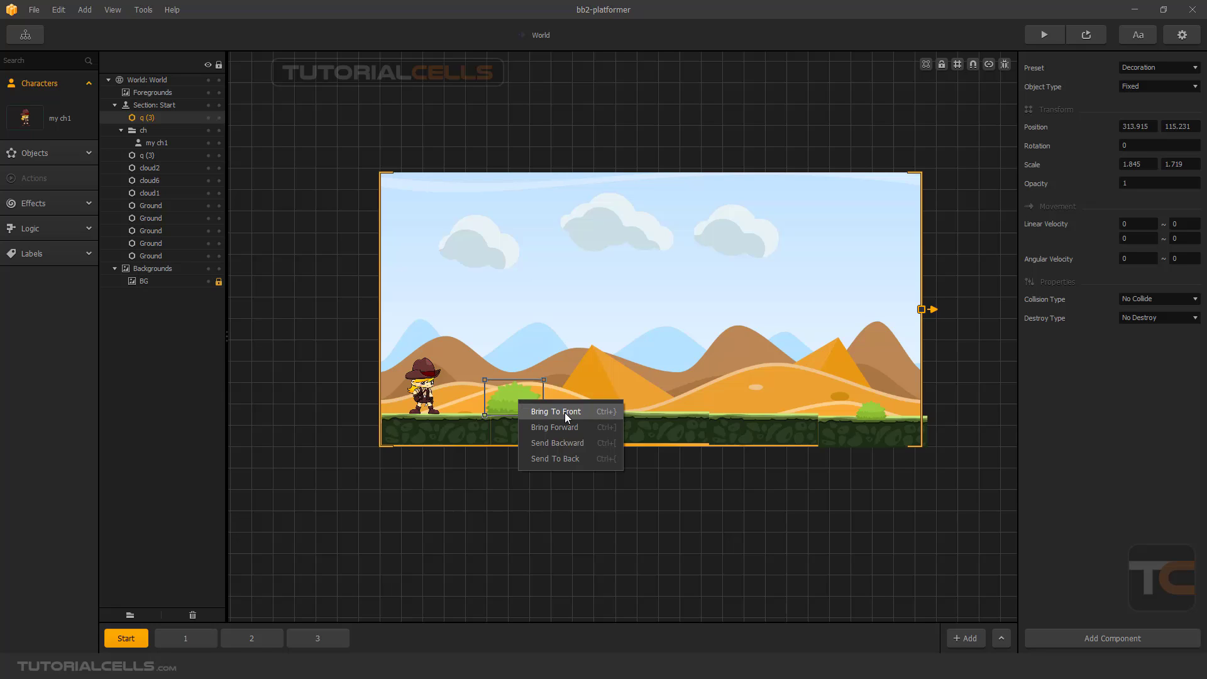
left_click(569, 461)
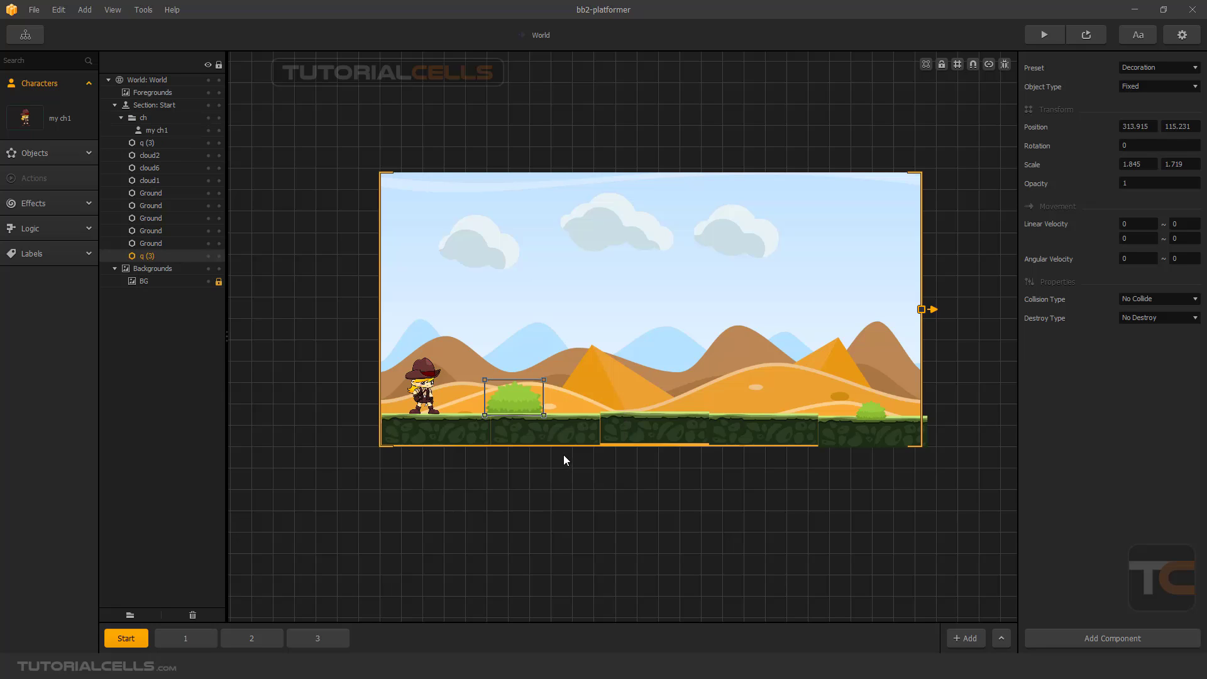
- Move my ch1 to about 254, 142 at the large bush's edge and reorder the bush above the ch folder
left_click(162, 130)
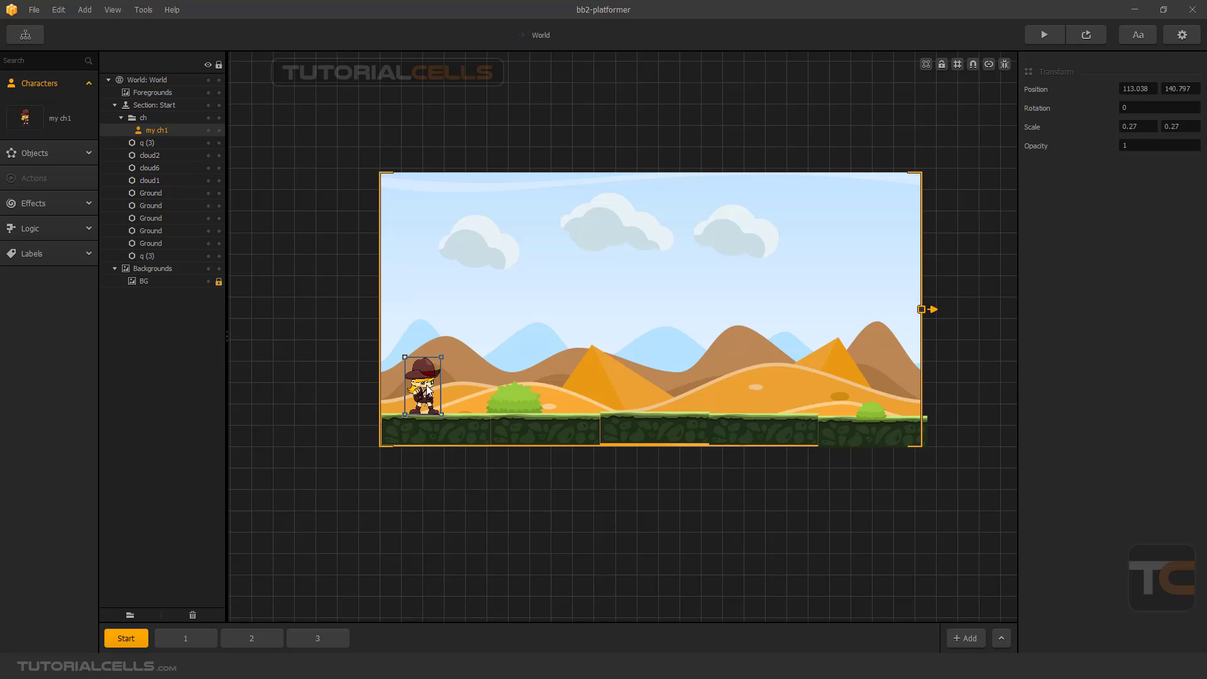
left_click_drag(428, 385, 484, 387)
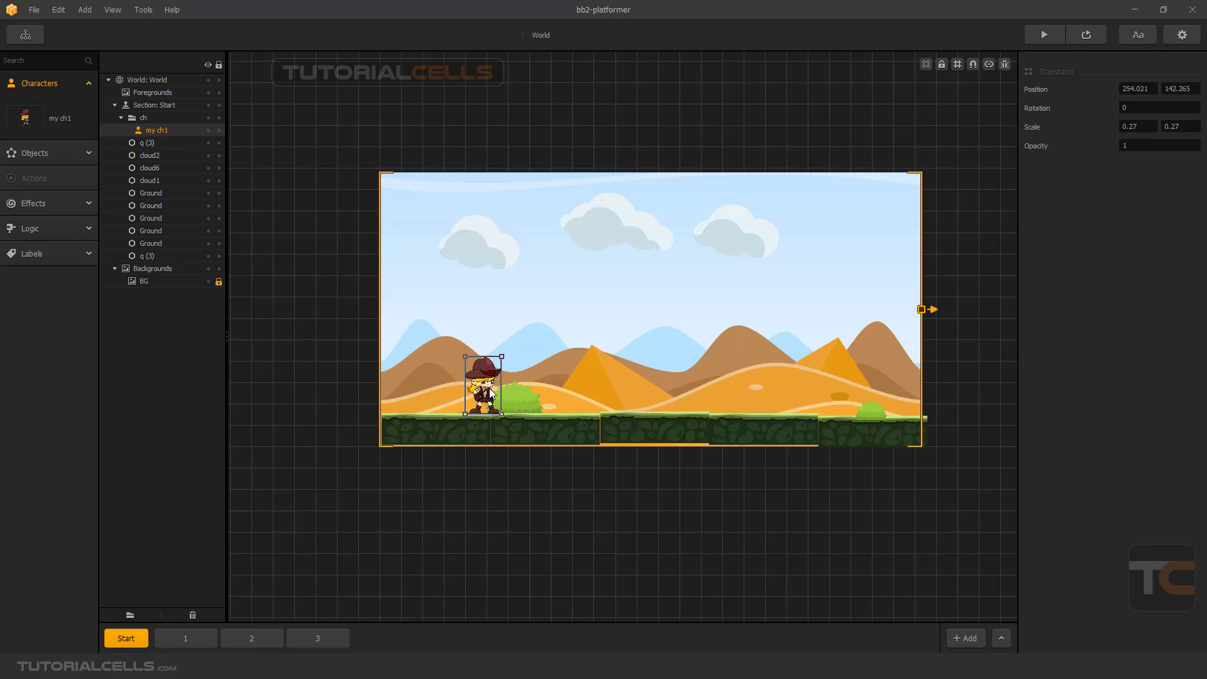
left_click(536, 406)
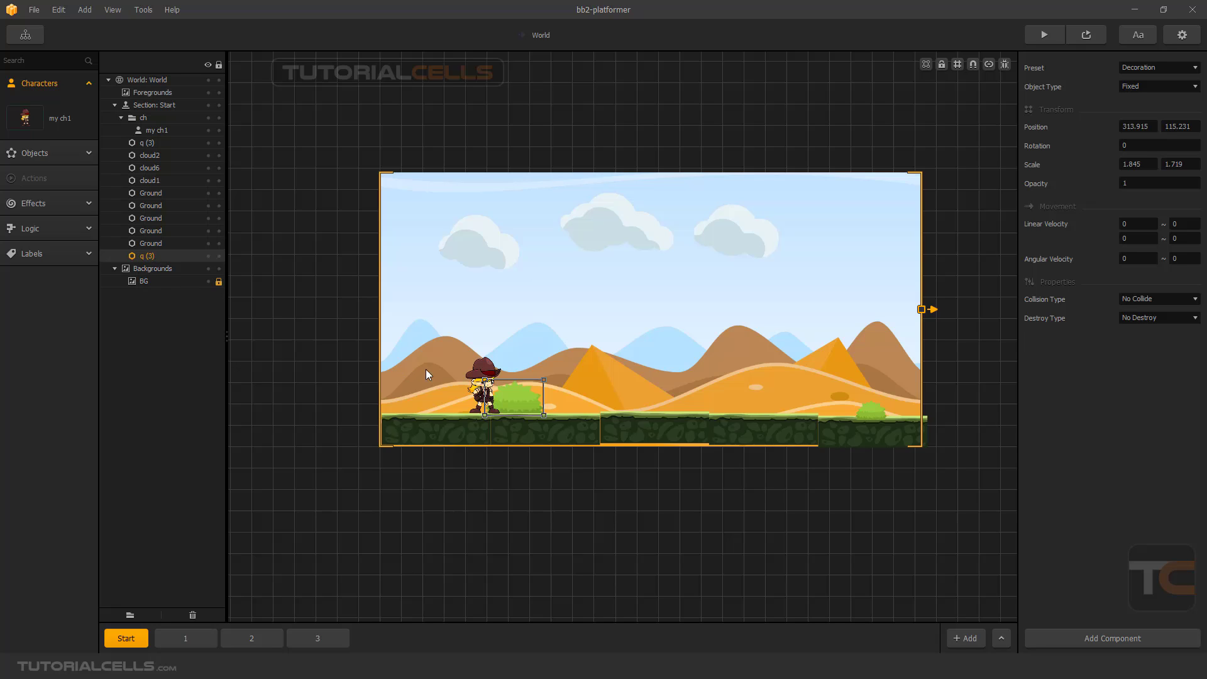
right_click(507, 399)
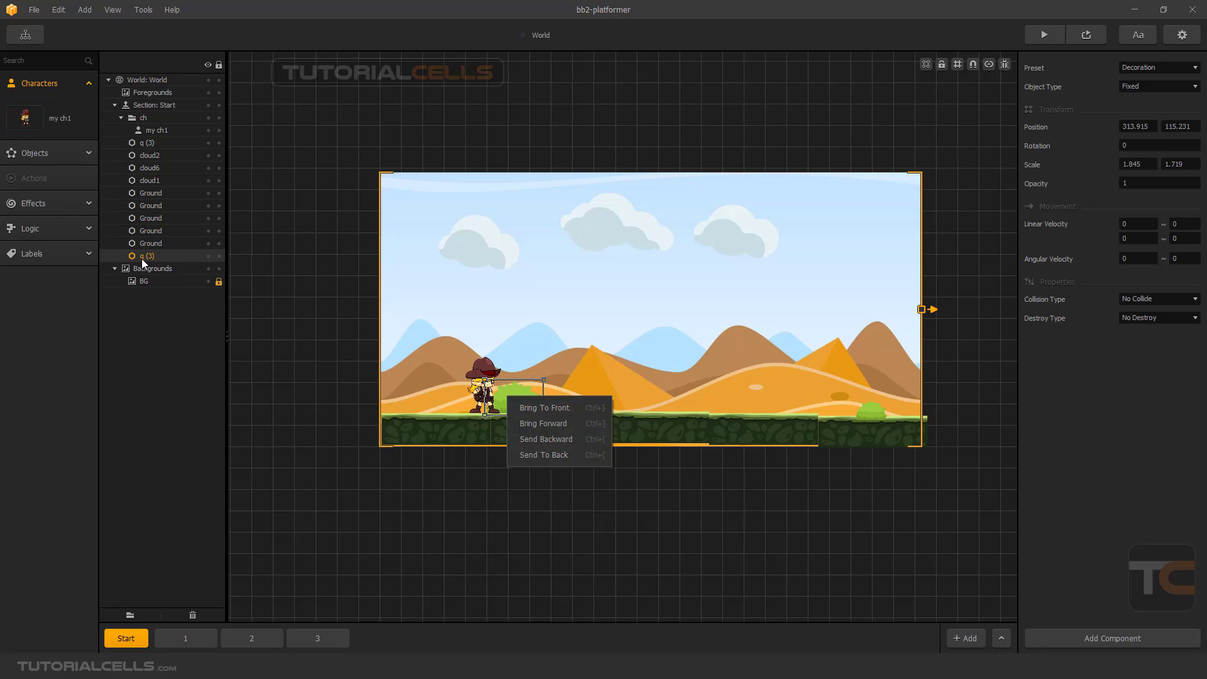
left_click_drag(141, 258, 161, 112)
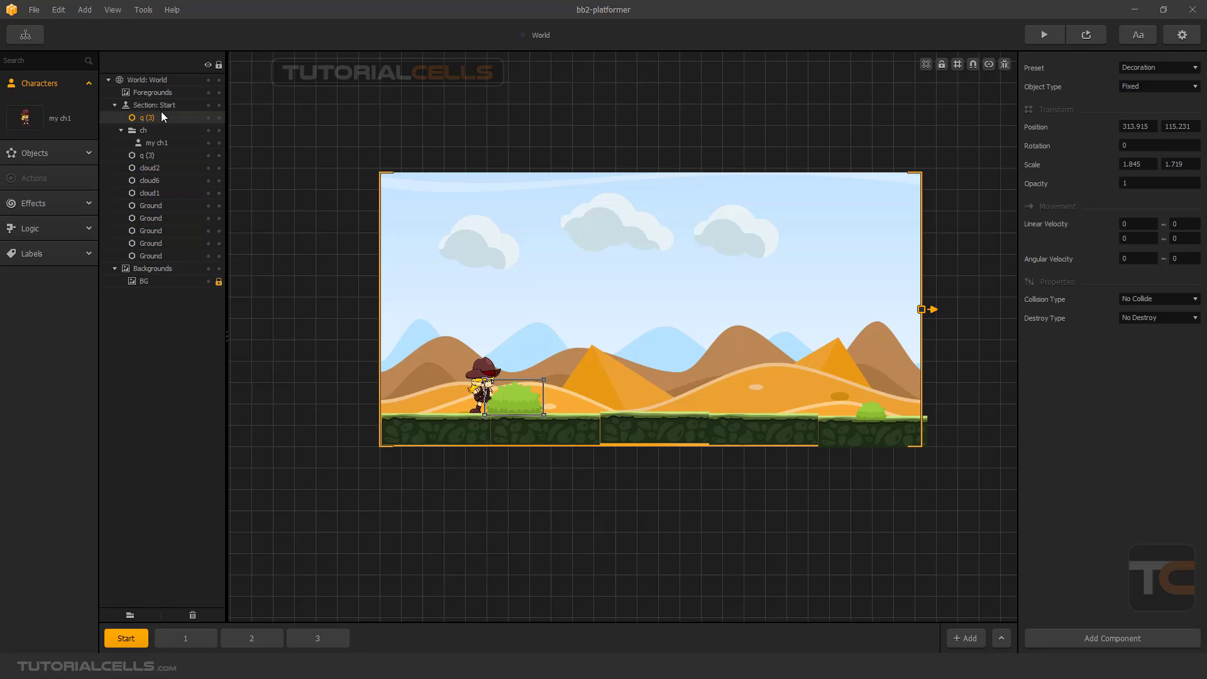
- Collapse the ch folder, move my ch1 to about 279, 144 over the large bush, and send it to the back
left_click(121, 131)
left_click(133, 132)
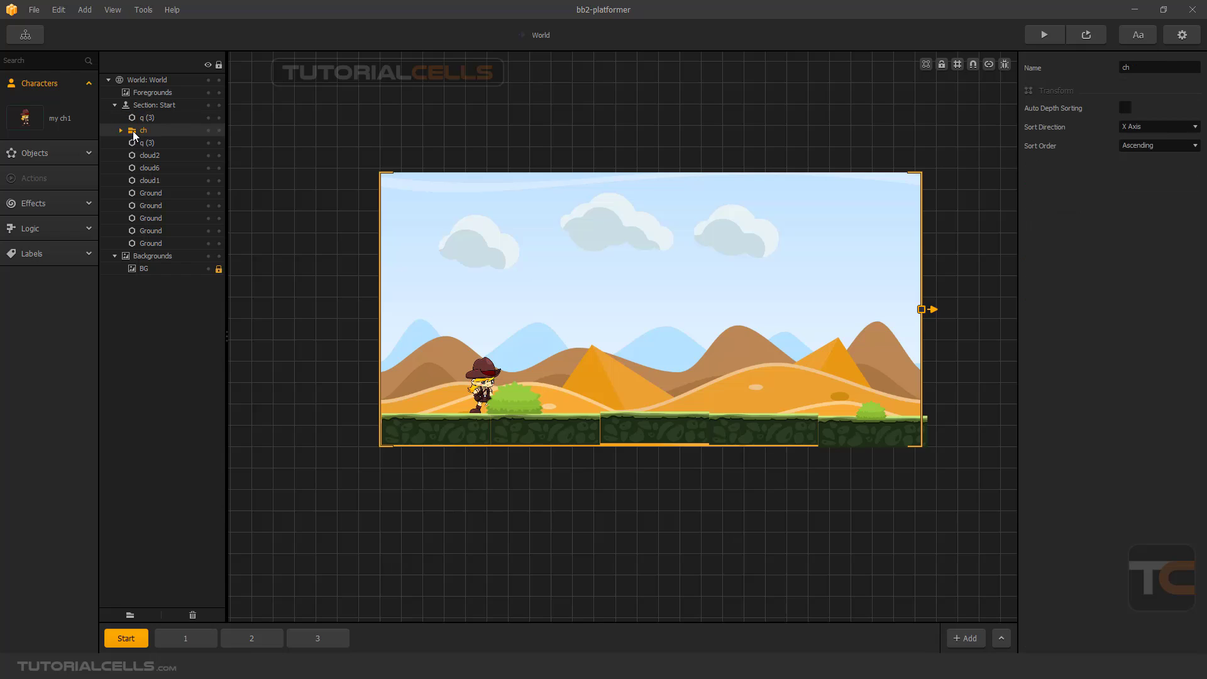
left_click_drag(484, 387, 530, 409)
scroll(530, 404, "up", 2)
right_click(528, 394)
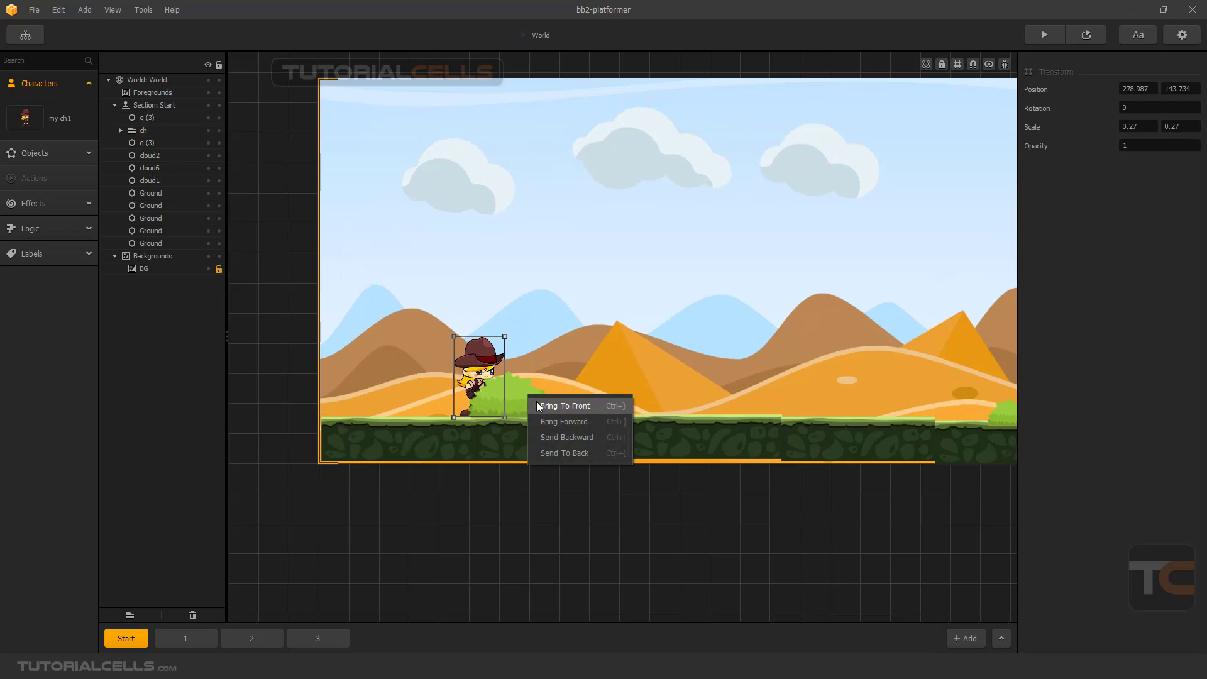
left_click(545, 454)
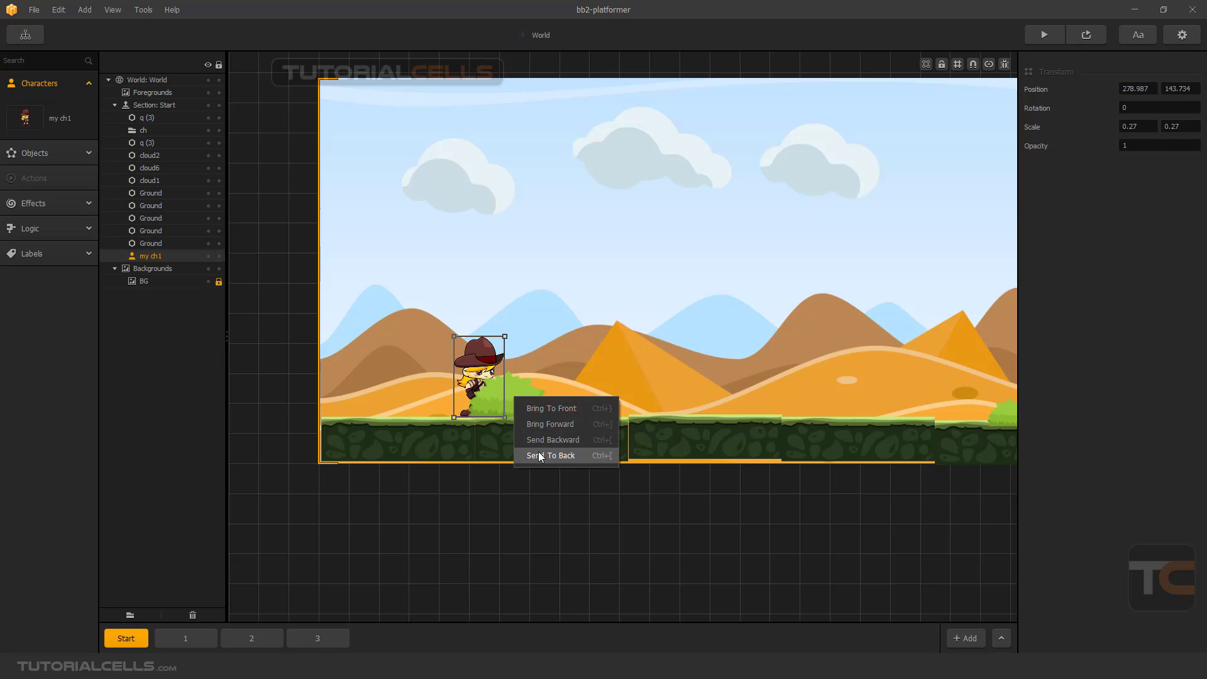
left_click(539, 454)
- Send the large bush to the back of the Start section and try to move it into Backgrounds
left_click(522, 397)
right_click(522, 398)
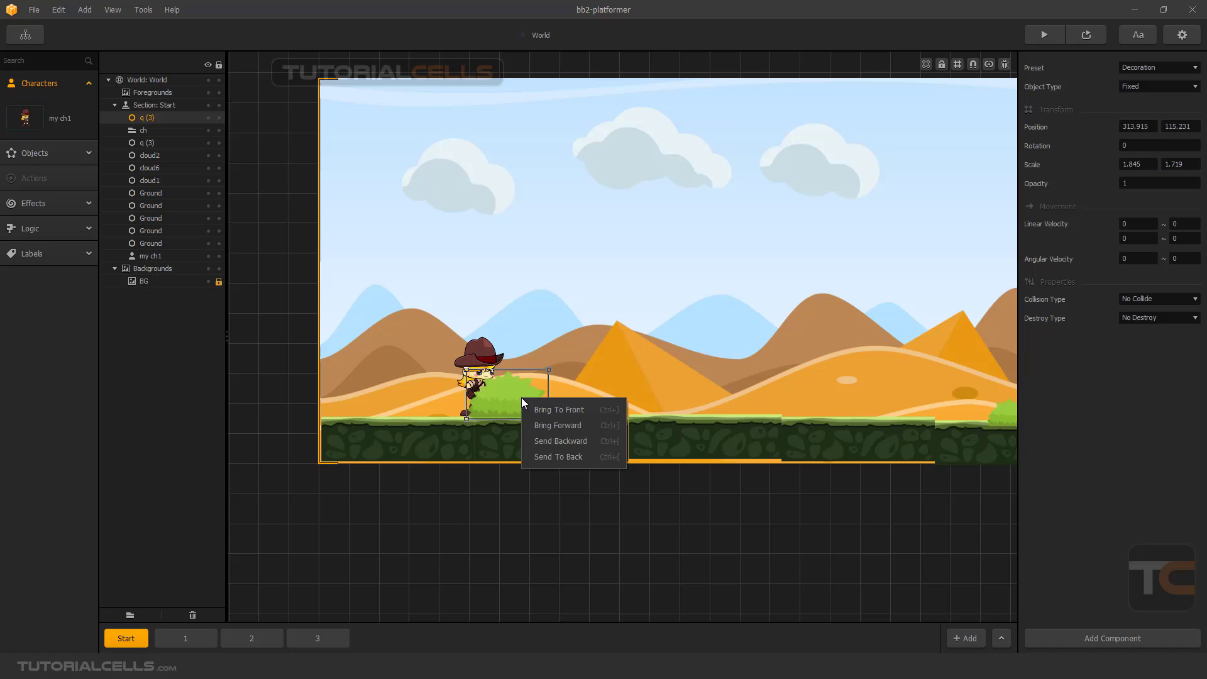
left_click(537, 457)
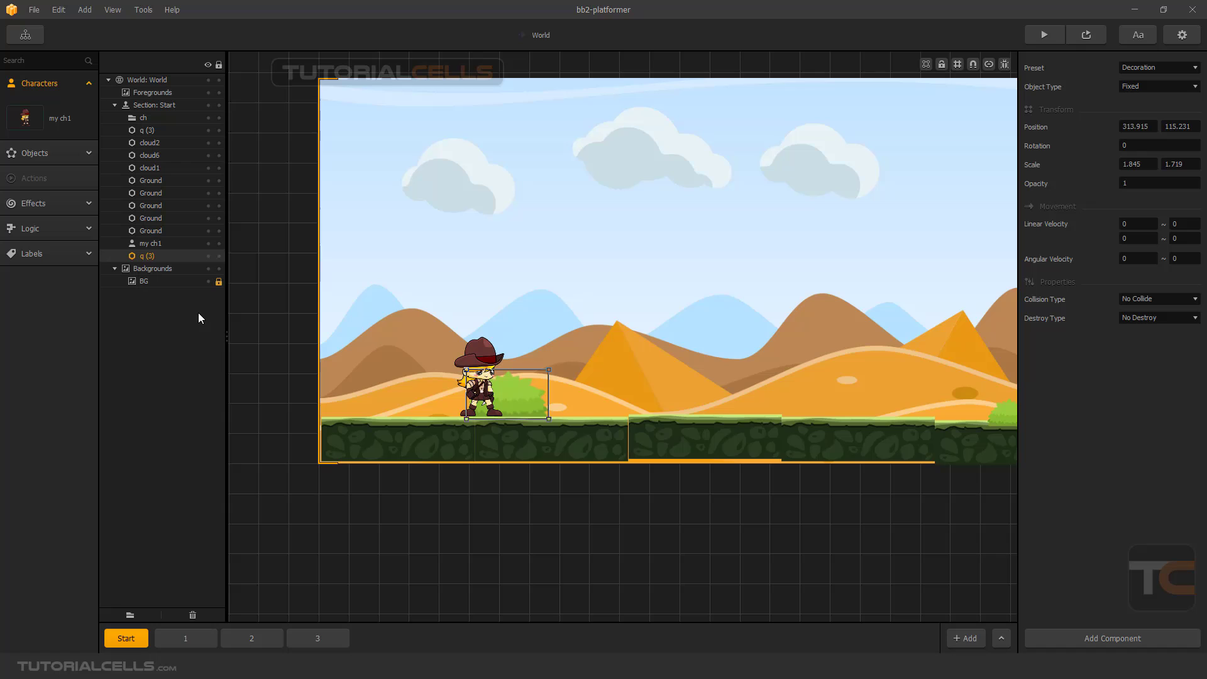
left_click_drag(153, 258, 170, 326)
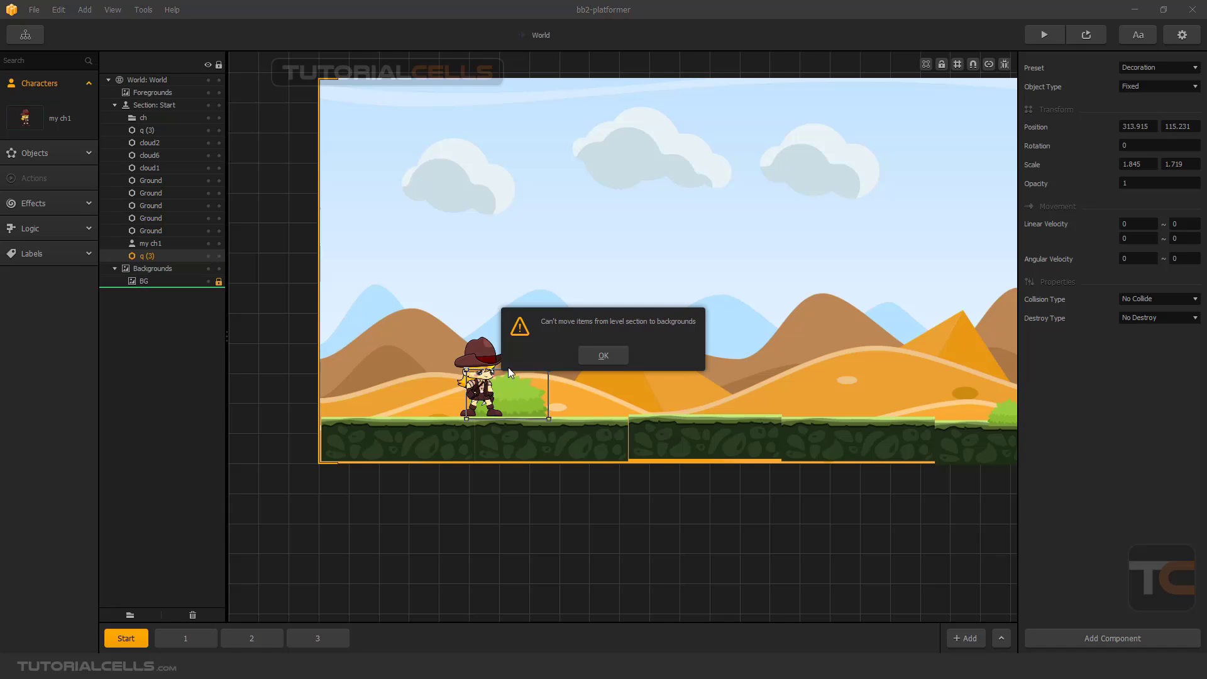
left_click(604, 356)
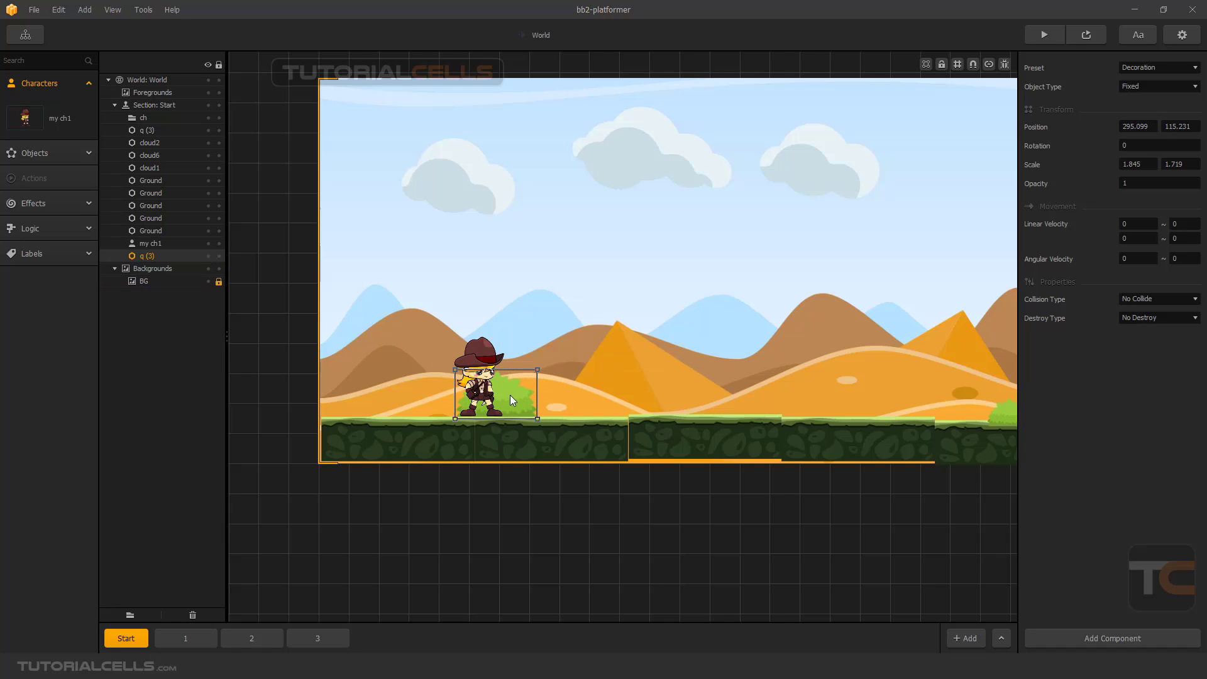
- Move my ch1 left until it stands just beside the large bush, and select the bush to view its ordering options
left_click(483, 364)
left_click_drag(484, 365, 440, 363)
left_click(493, 397)
right_click(493, 396)
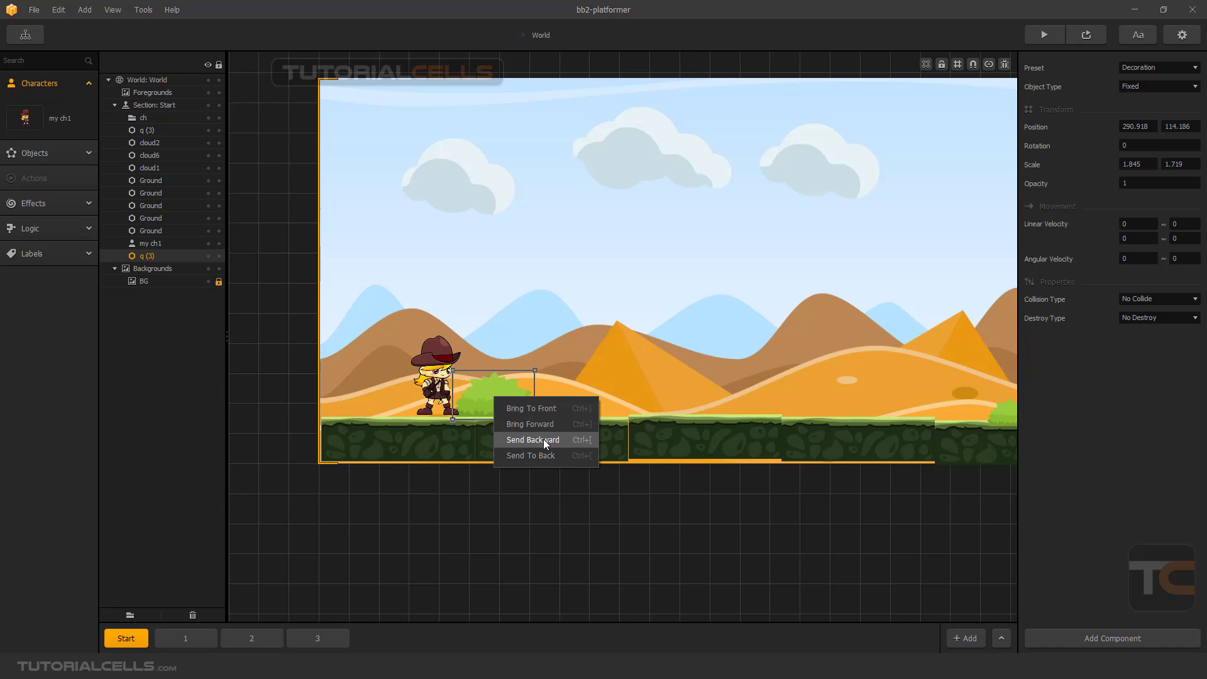
left_click(144, 257)
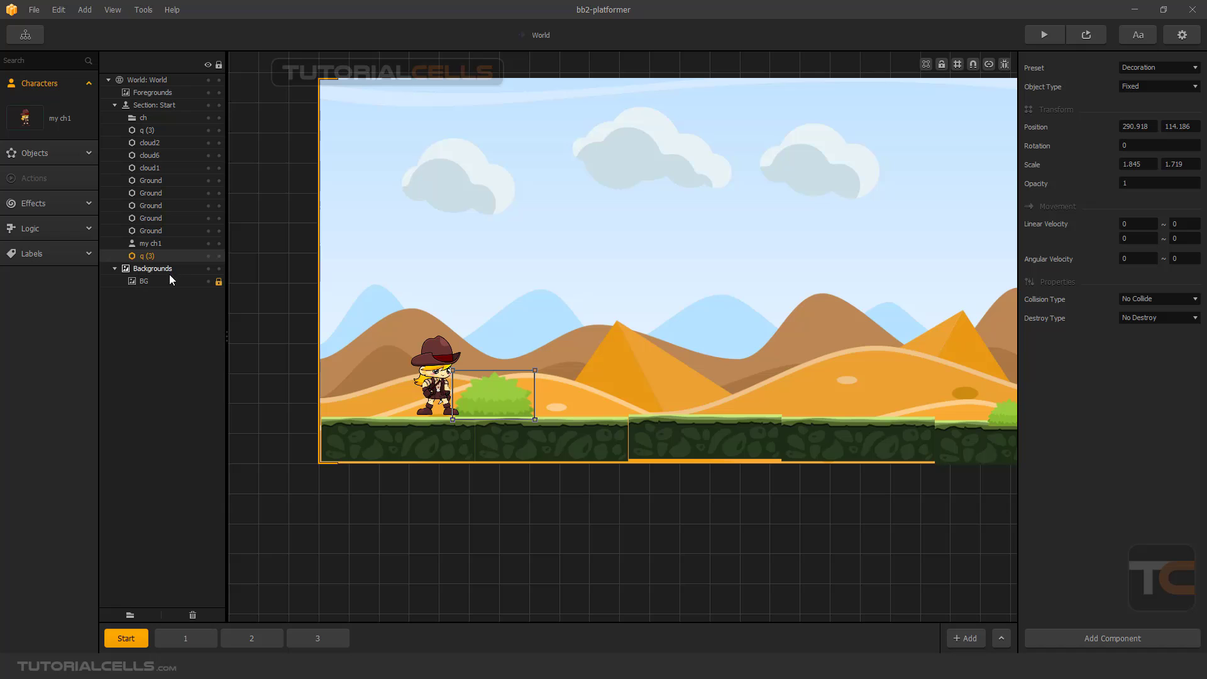
- Move my ch1 to about 187, 146 beside the large bush and review its asset's animations down to the Defeated Animation
left_click(440, 393)
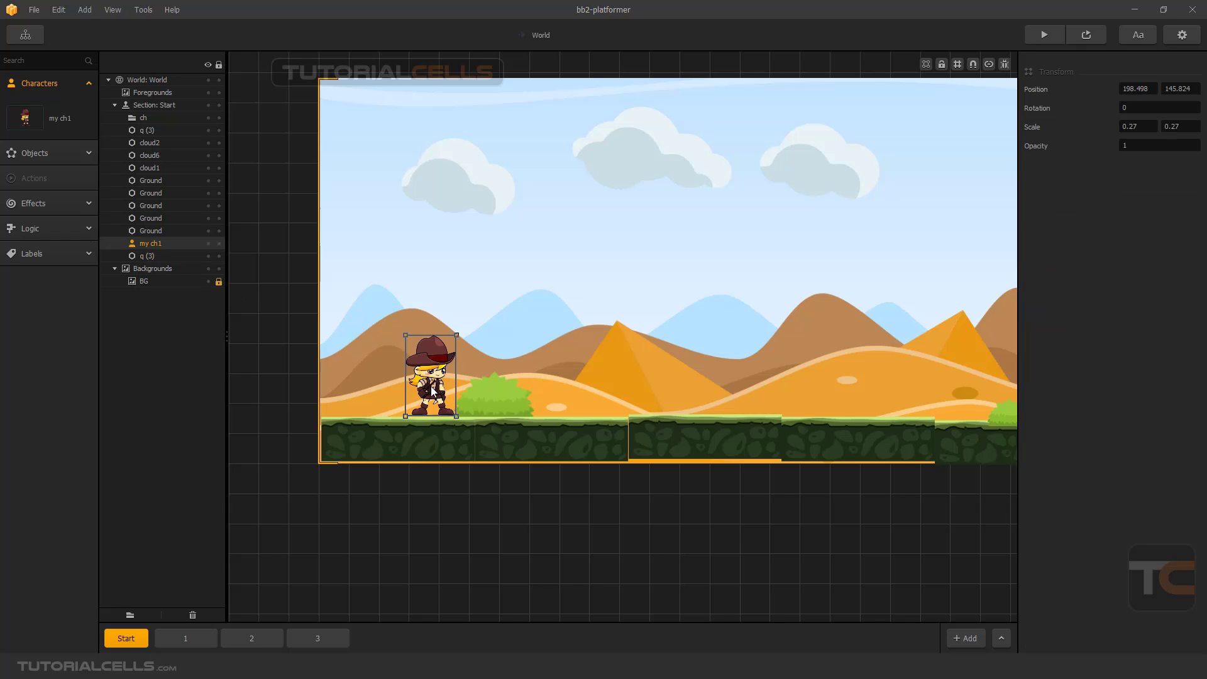
scroll(386, 374, "down", 3)
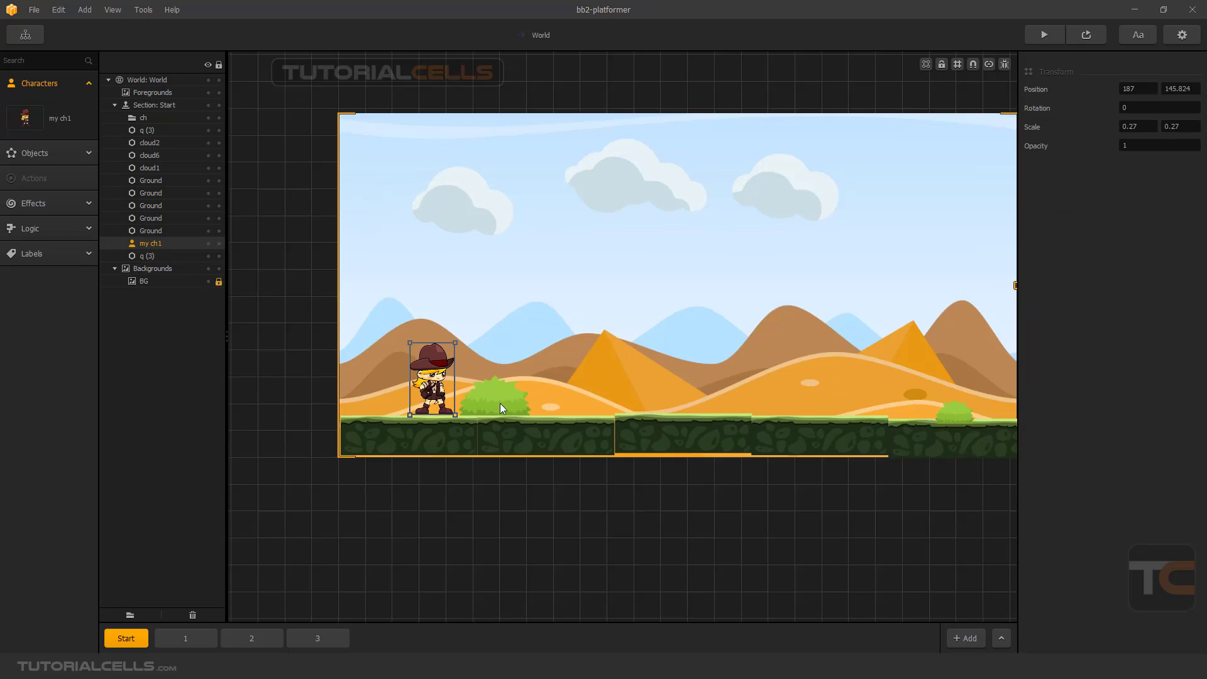
left_click(50, 121)
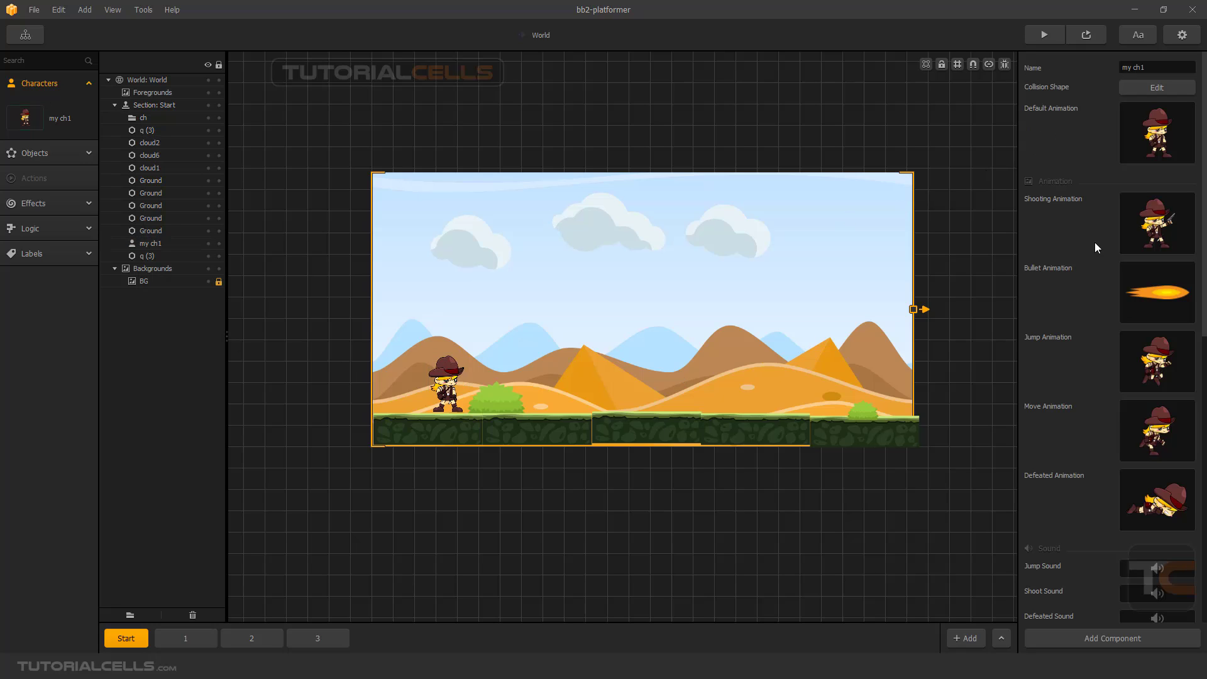
scroll(1119, 434, "down", 1)
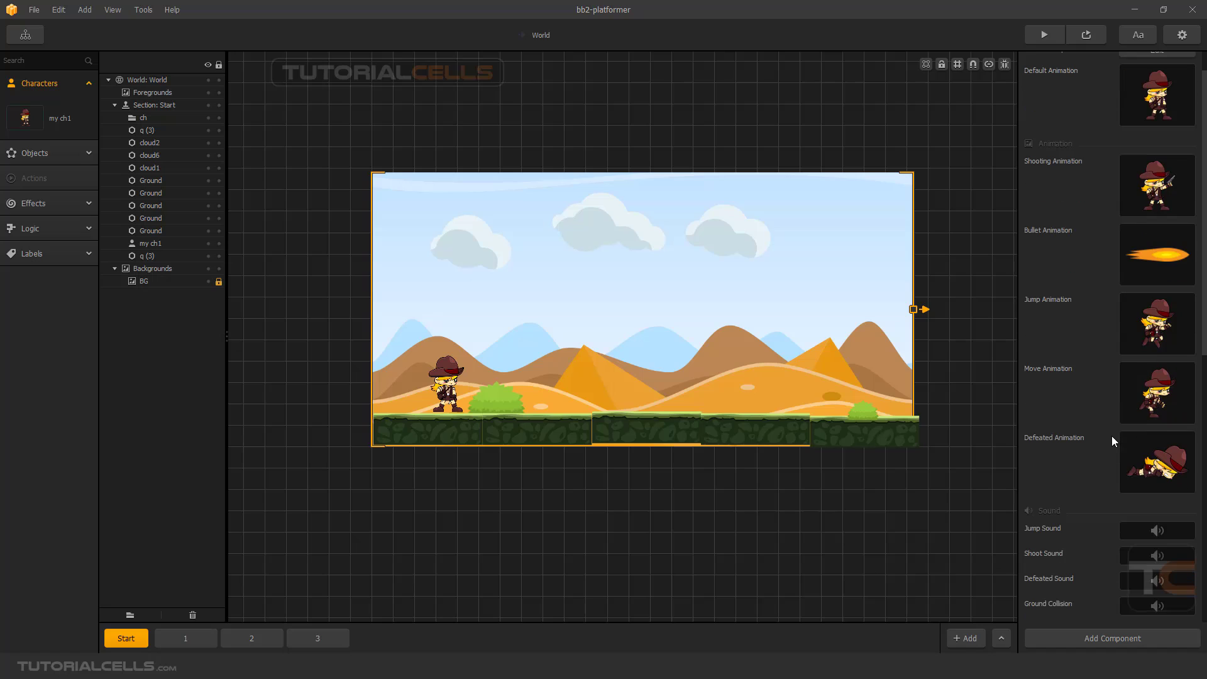
mouse_move(1120, 453)
- Expand the Objects assets and add the Jelly (6) image from File Explorer's objects folder to the Start section as an object
left_click(60, 156)
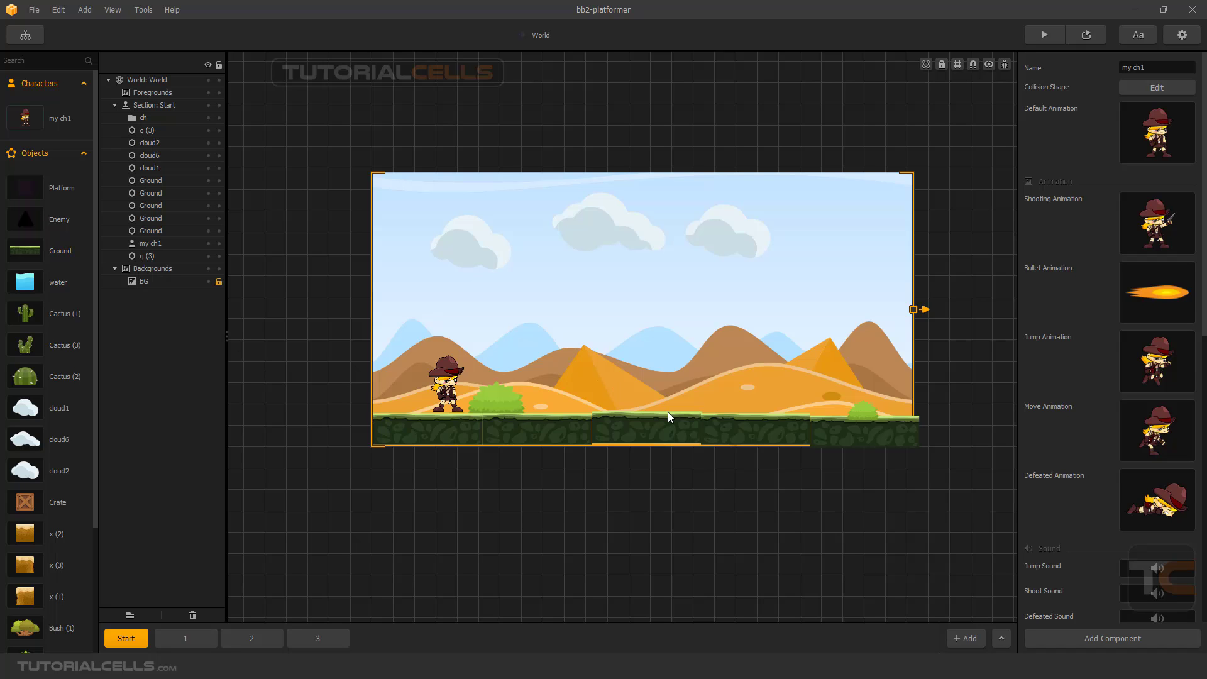
scroll(668, 412, "up", 1)
key("alt+Tab")
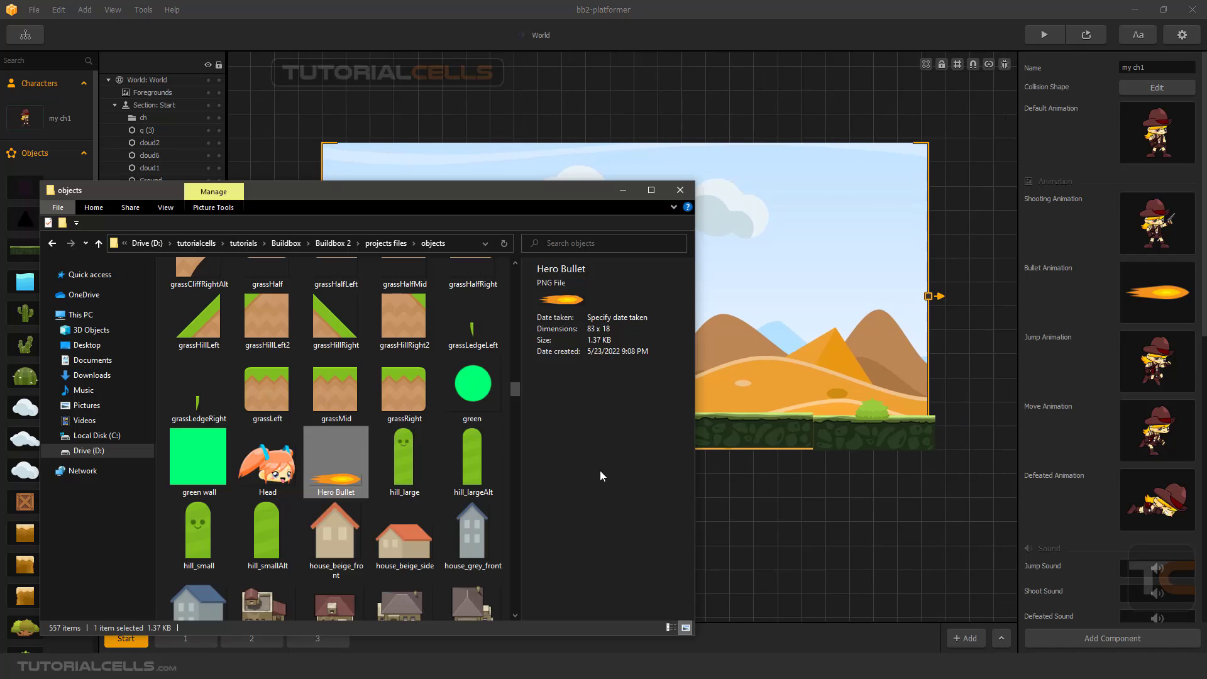
scroll(385, 415, "down", 15)
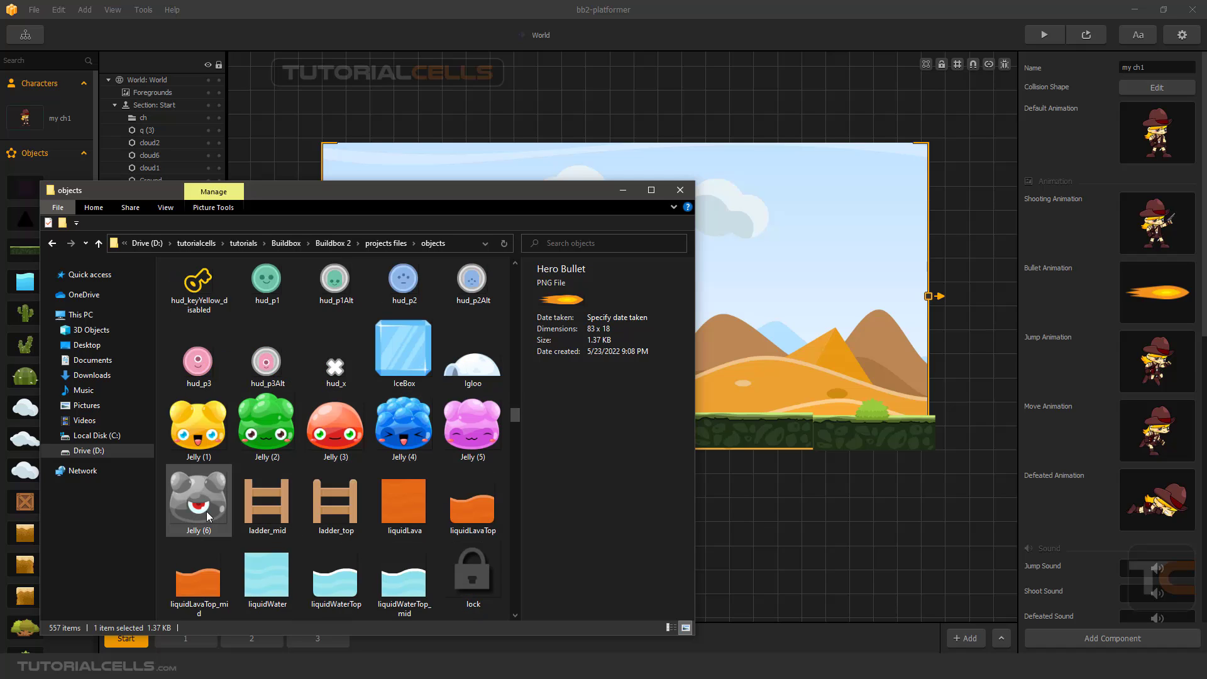
left_click_drag(206, 511, 772, 213)
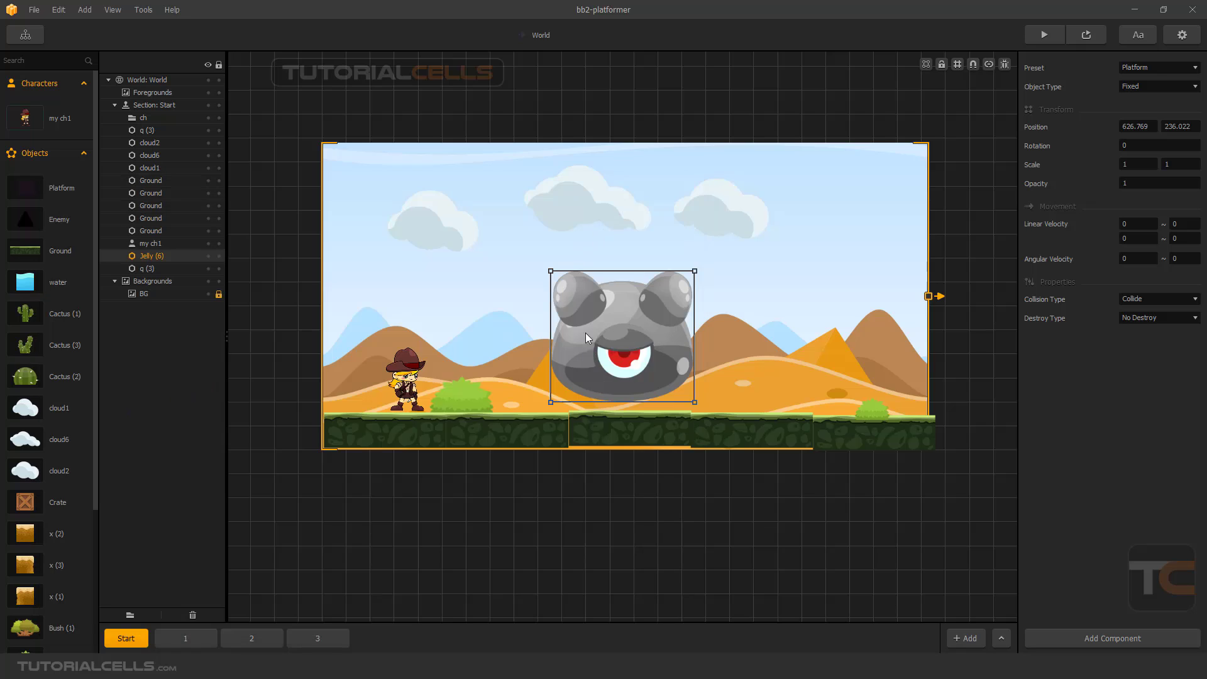
- Scale Jelly (6) to about 0.334 on the ground at about 701, 126 and set its preset to Enemy
left_click_drag(552, 275, 661, 343)
mouse_move(673, 386)
left_mouse_down()
mouse_move(650, 388)
mouse_move(662, 396)
left_mouse_up()
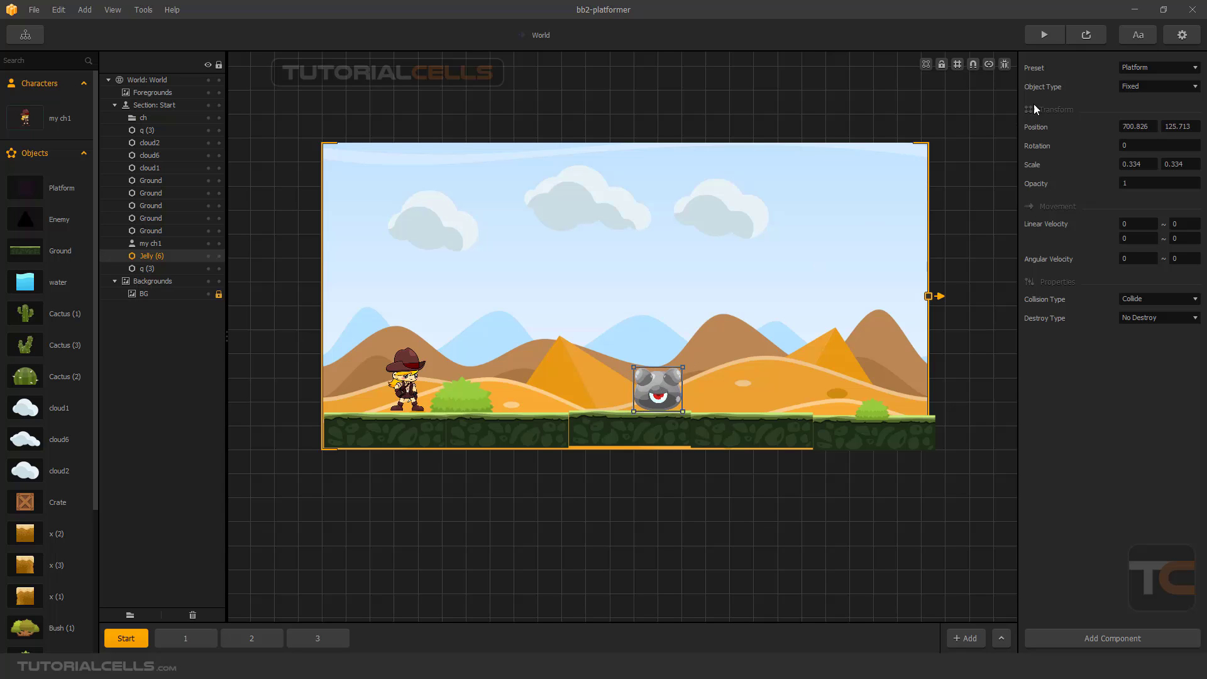
left_click(1145, 67)
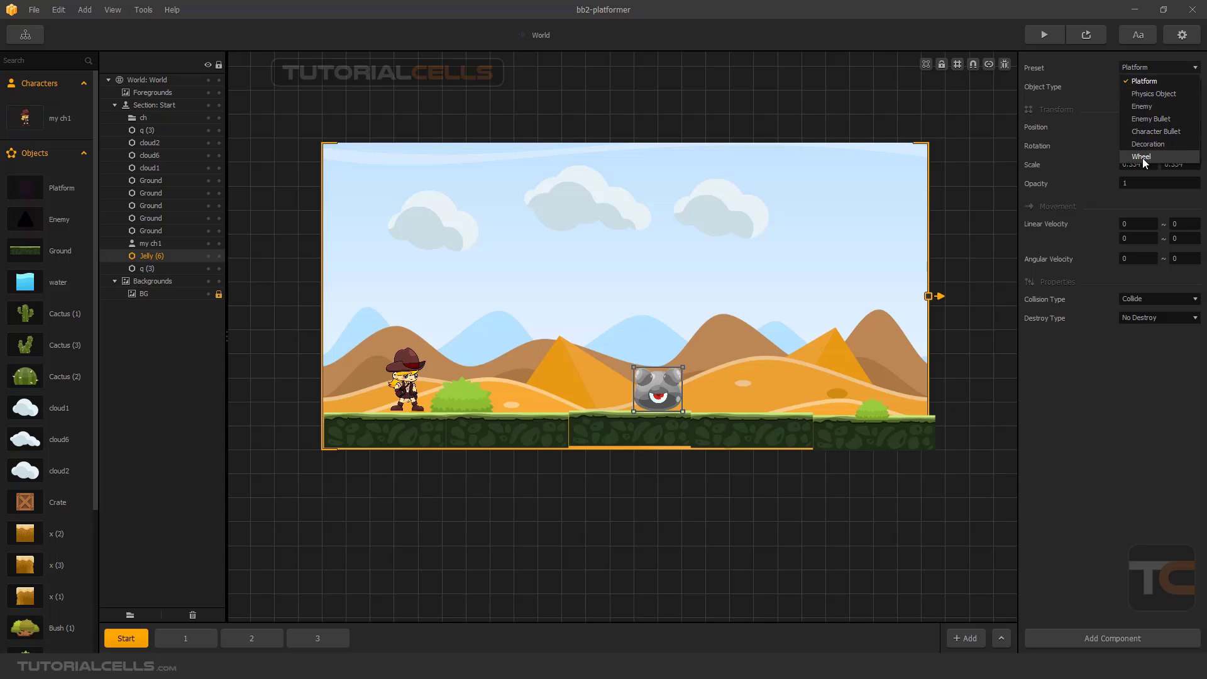
left_click(1142, 106)
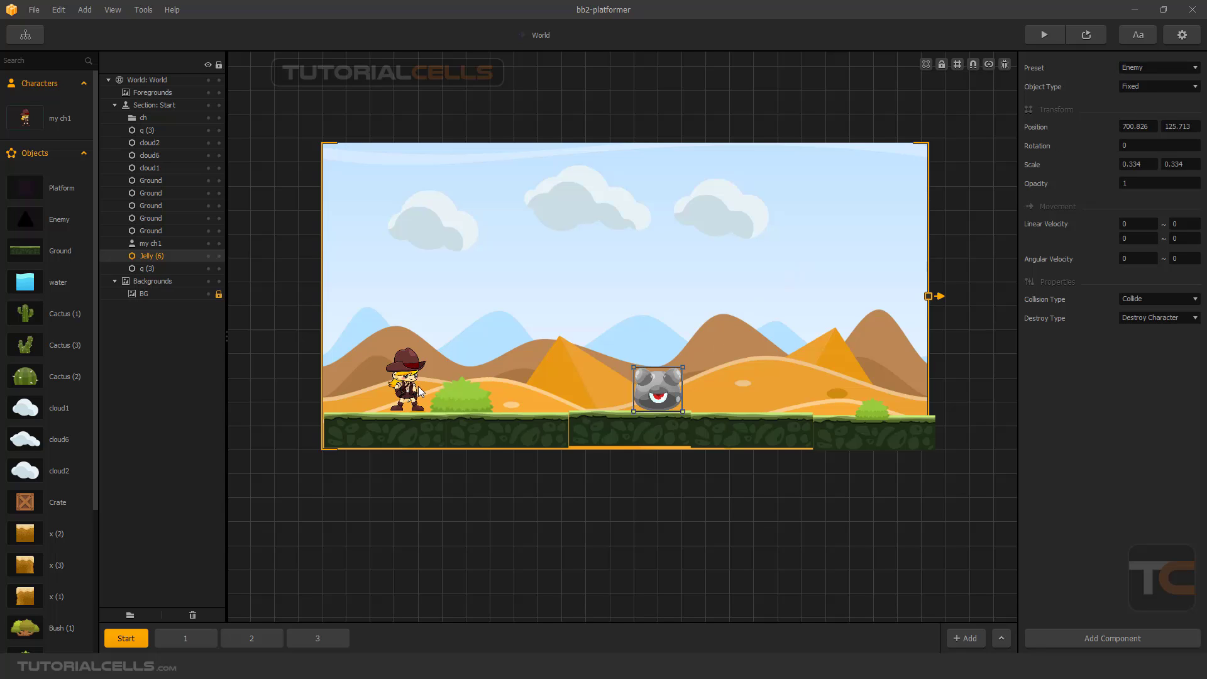
- Move my ch1 to about 129, 142 and Jelly (6) to about 694, 127 so they stand apart on the ground
left_click_drag(421, 383, 385, 390)
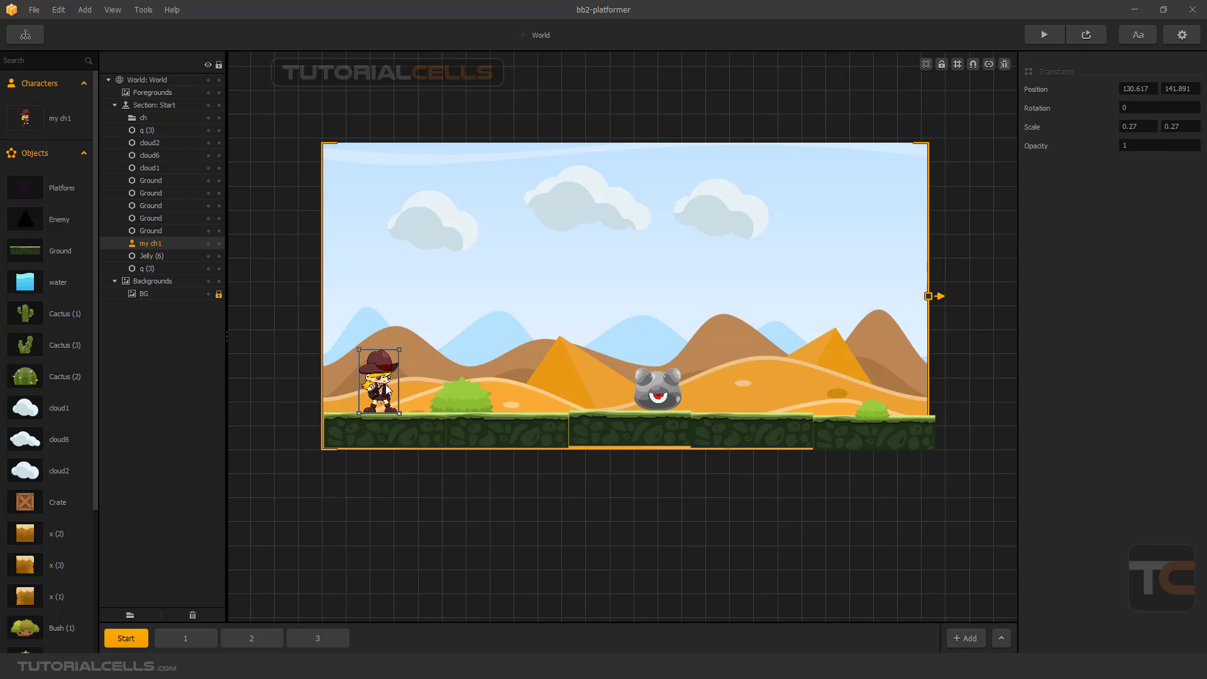
left_click(664, 387)
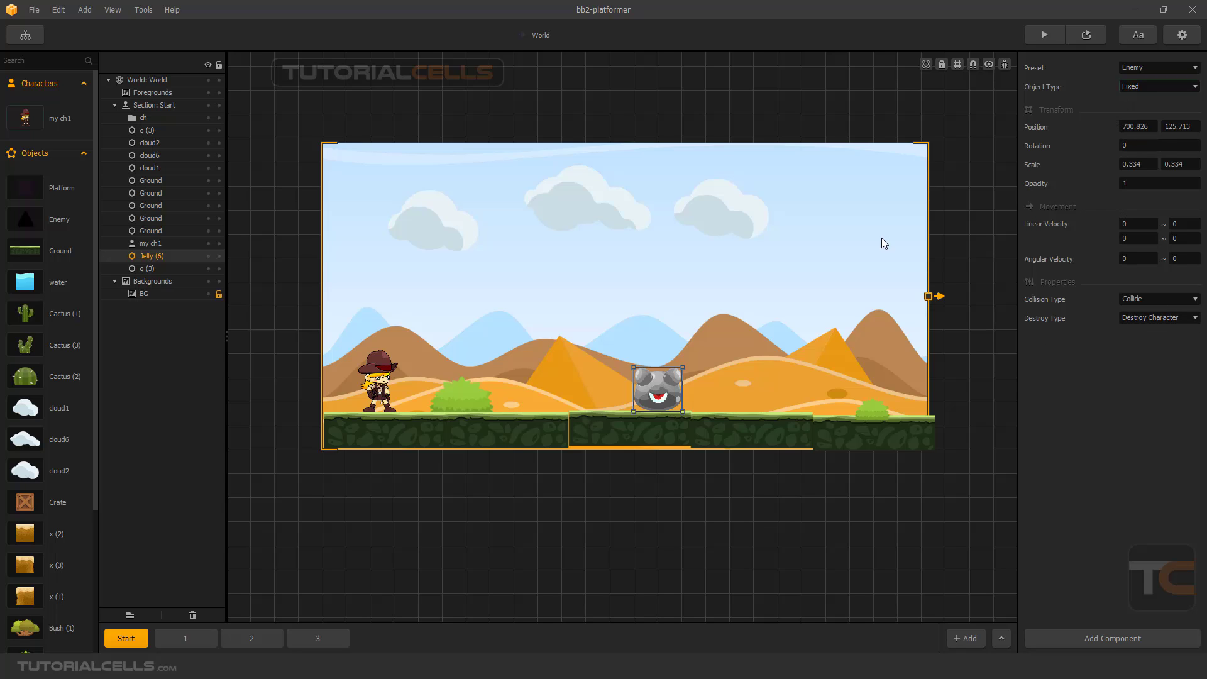
left_click_drag(663, 390, 659, 391)
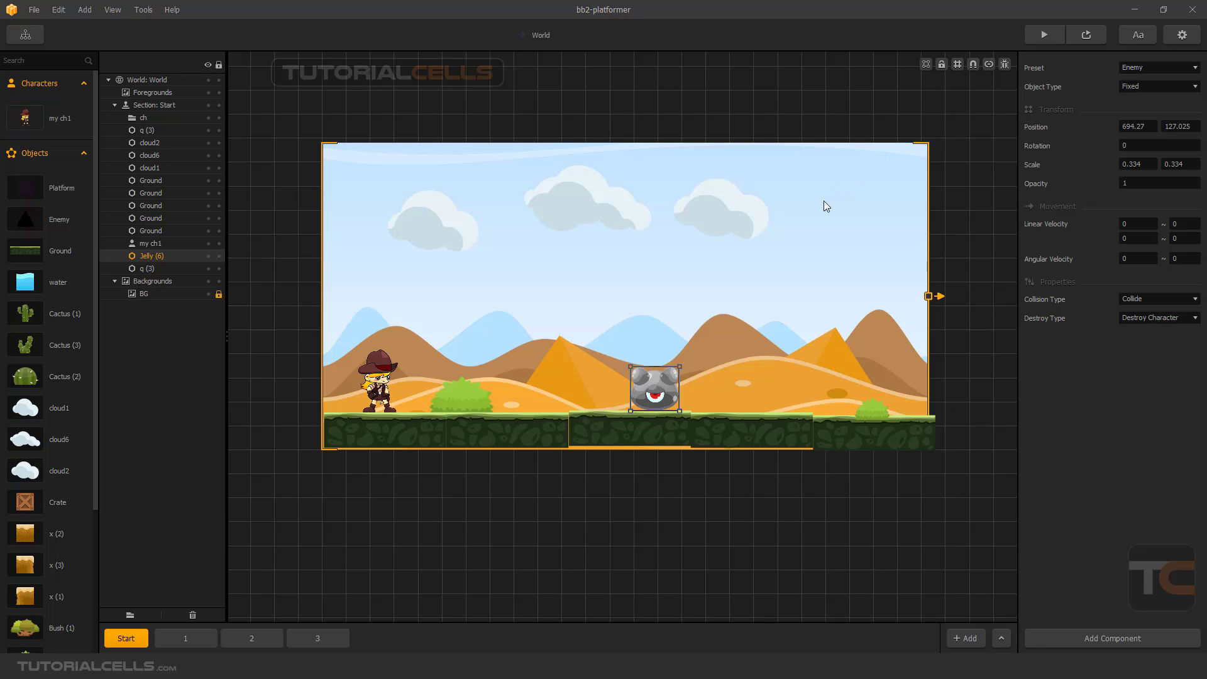
left_click(385, 371)
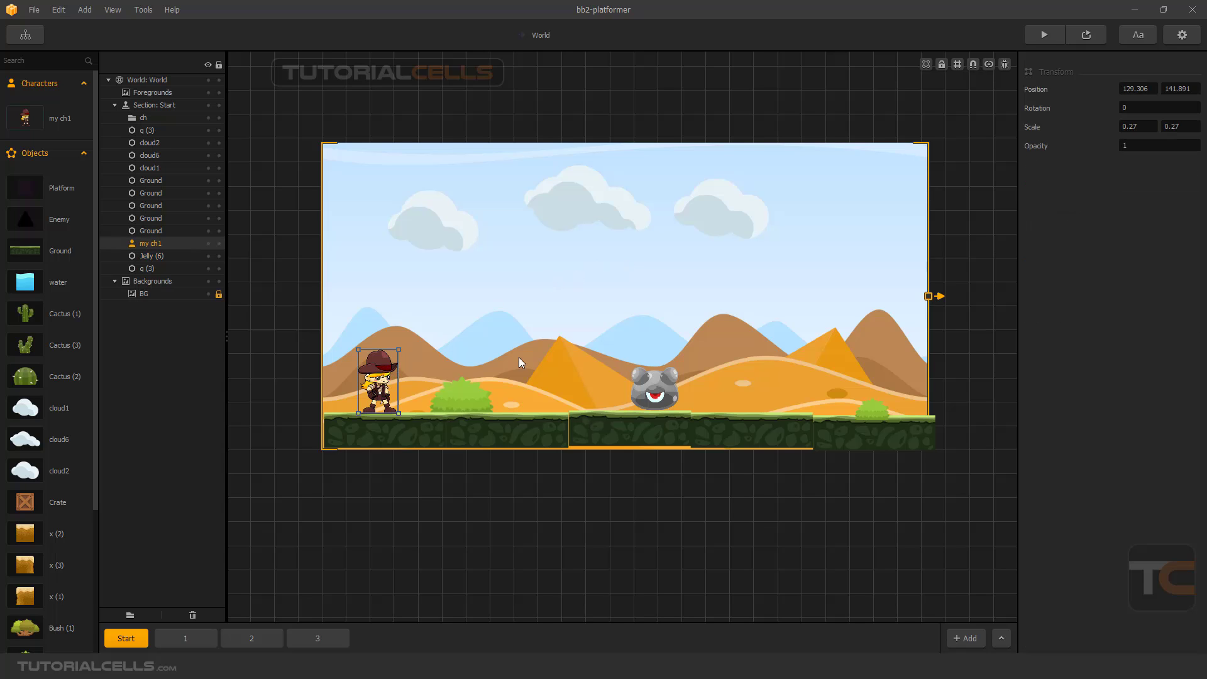
left_click(659, 383)
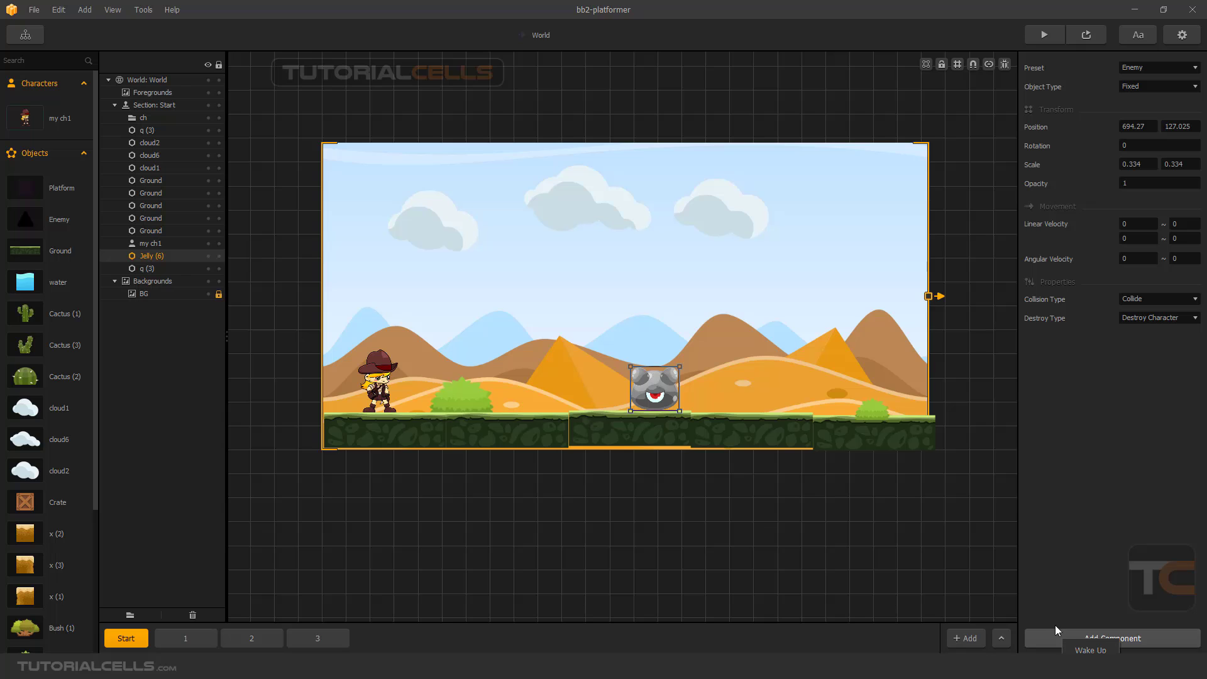
left_click(371, 381)
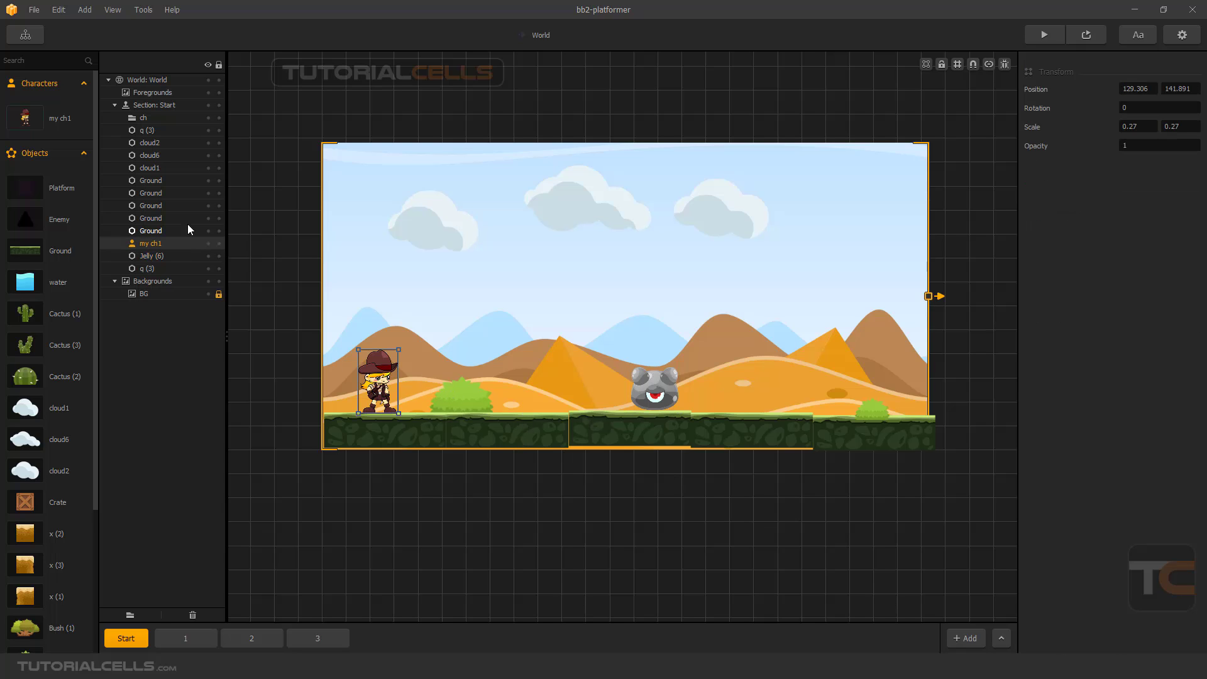
- Open my ch1's asset properties and preview the game, running the character into the Jelly (6) enemy
left_click(64, 130)
left_click(73, 152)
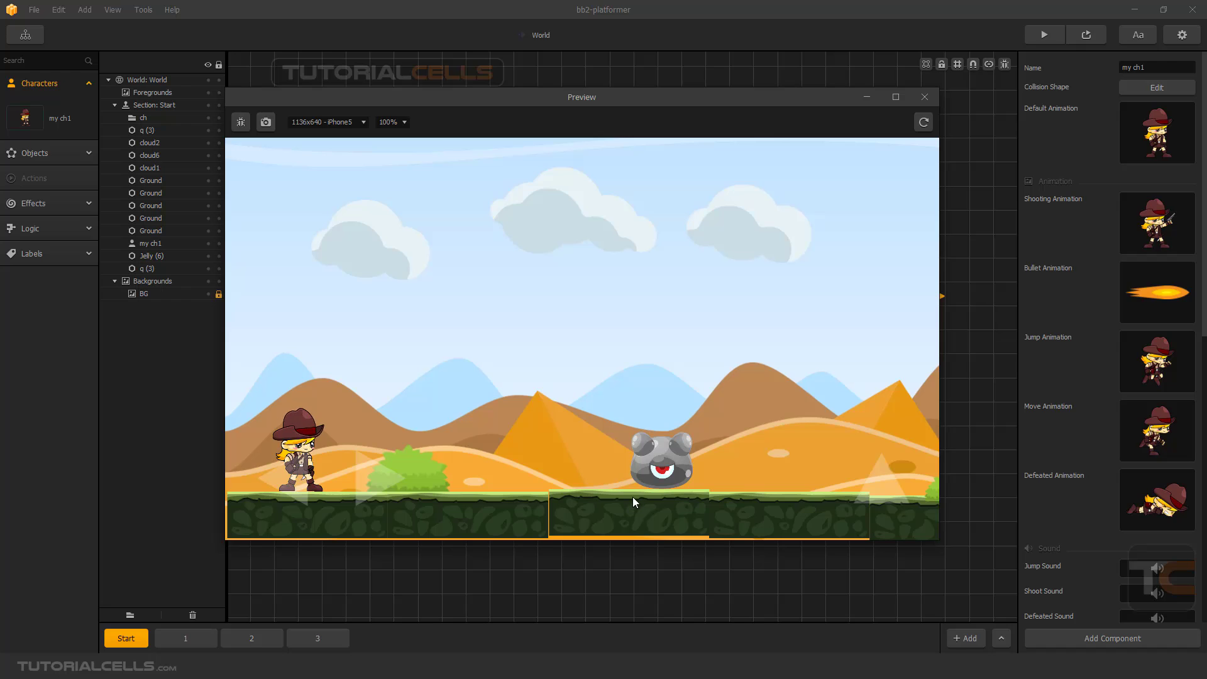
key("Right")
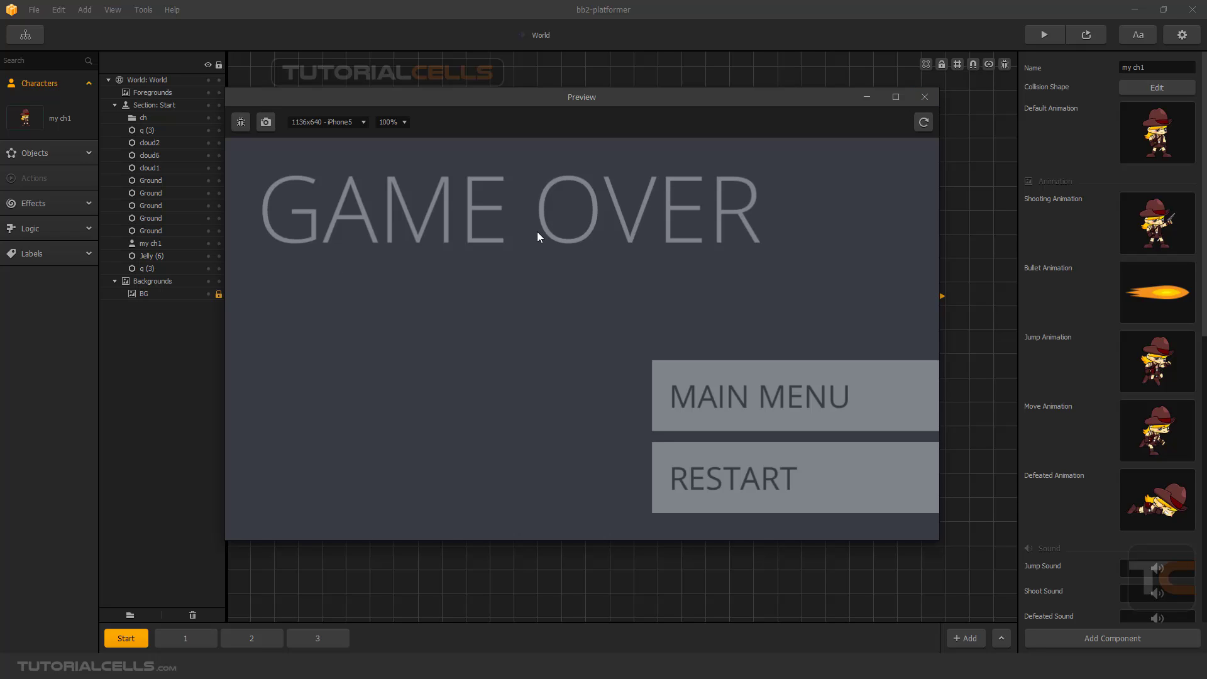
left_click(926, 96)
- Assign the shoot audio file from File Explorer's sounds folder as my ch1's Shoot Sound and play it back
scroll(1063, 426, "down", 6)
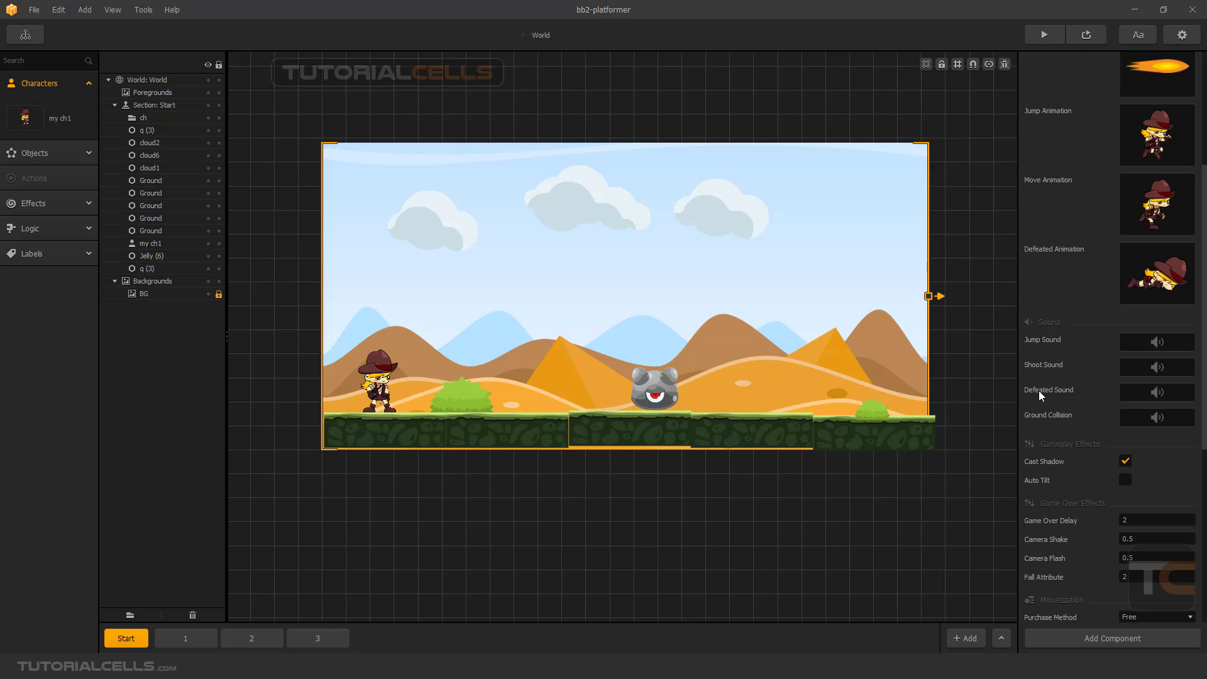
key("alt+Tab")
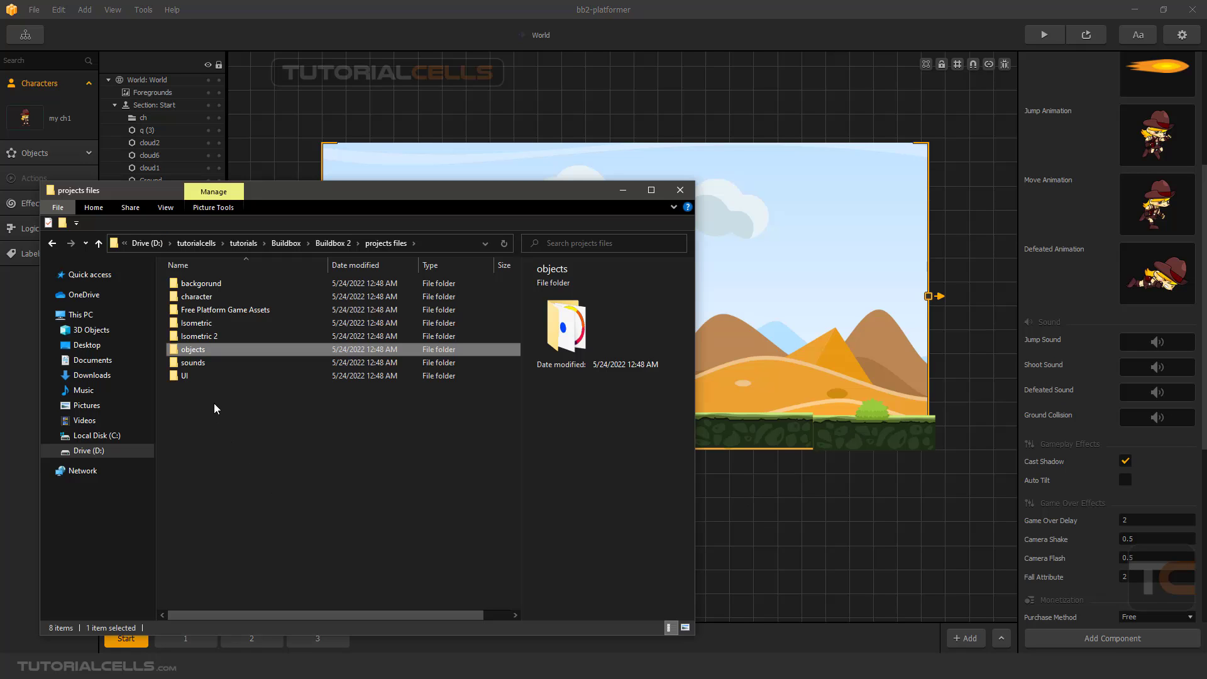
double_click(204, 362)
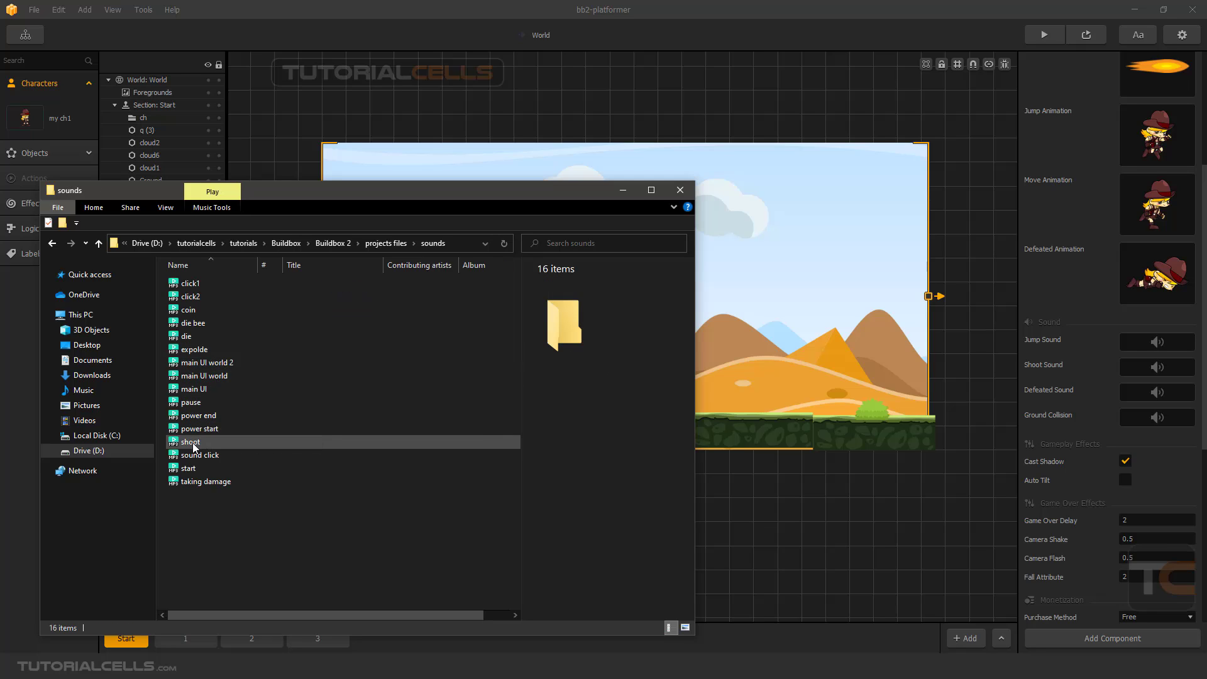
left_click_drag(191, 442, 1156, 367)
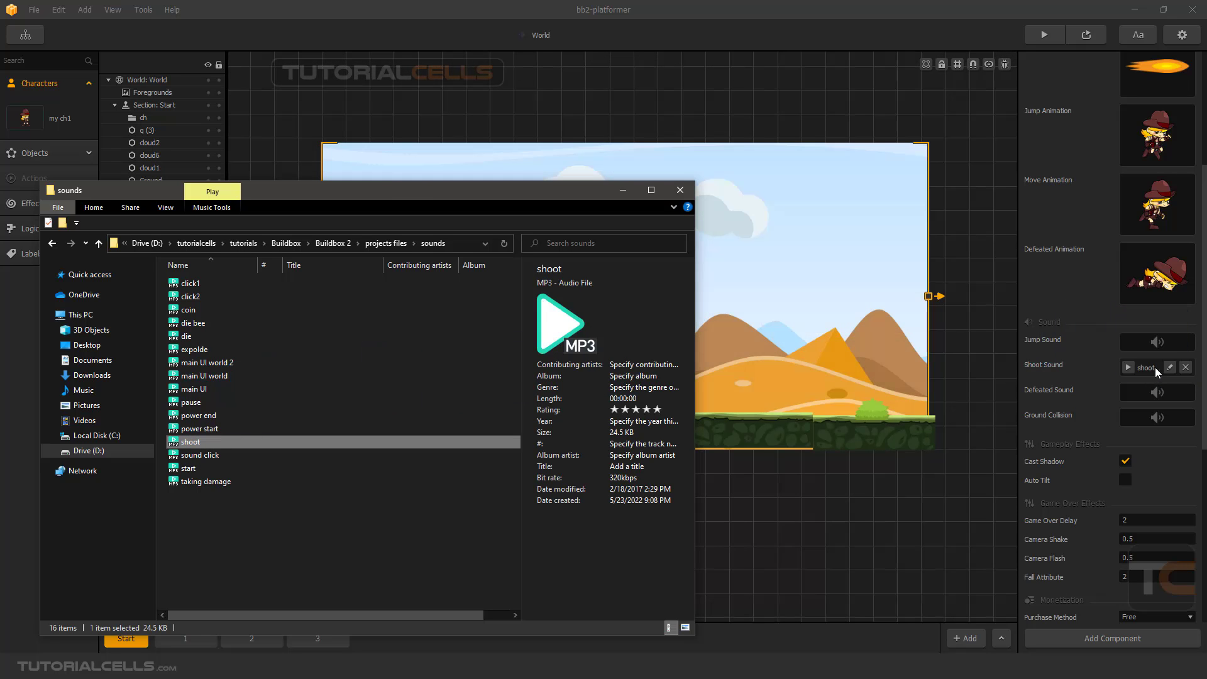
left_click(1129, 366)
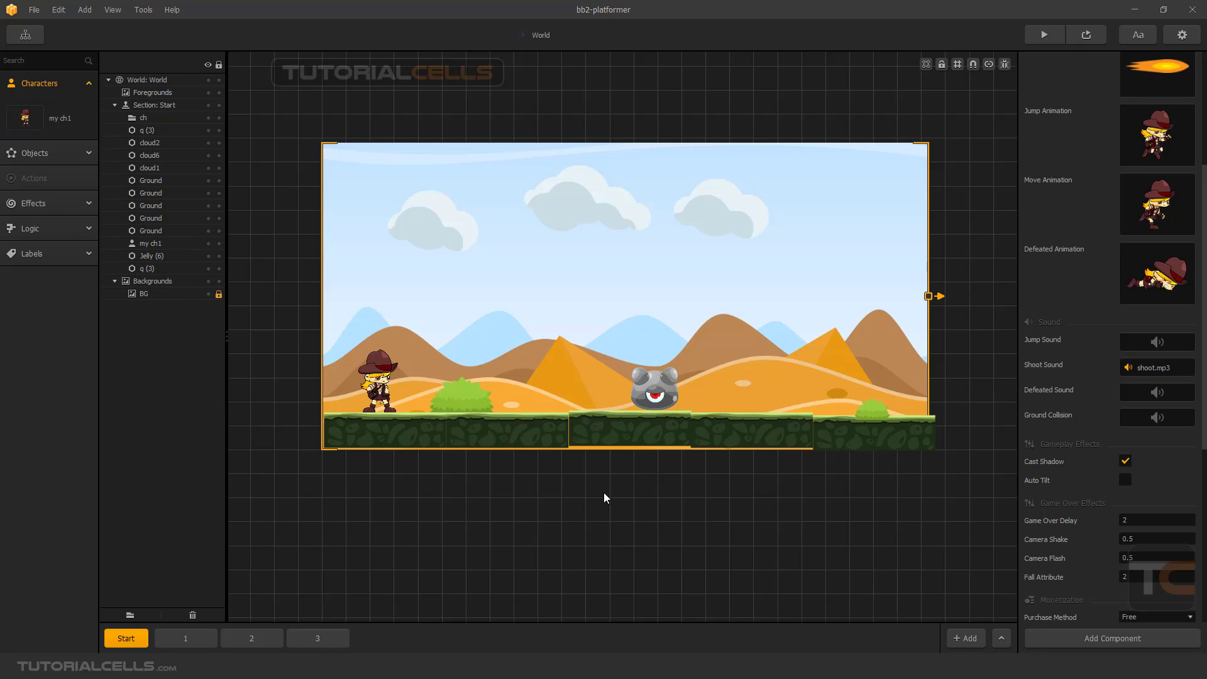
- Listen to the die audio file in the sounds folder and assign it as my ch1's Defeated Sound
key("alt+Tab")
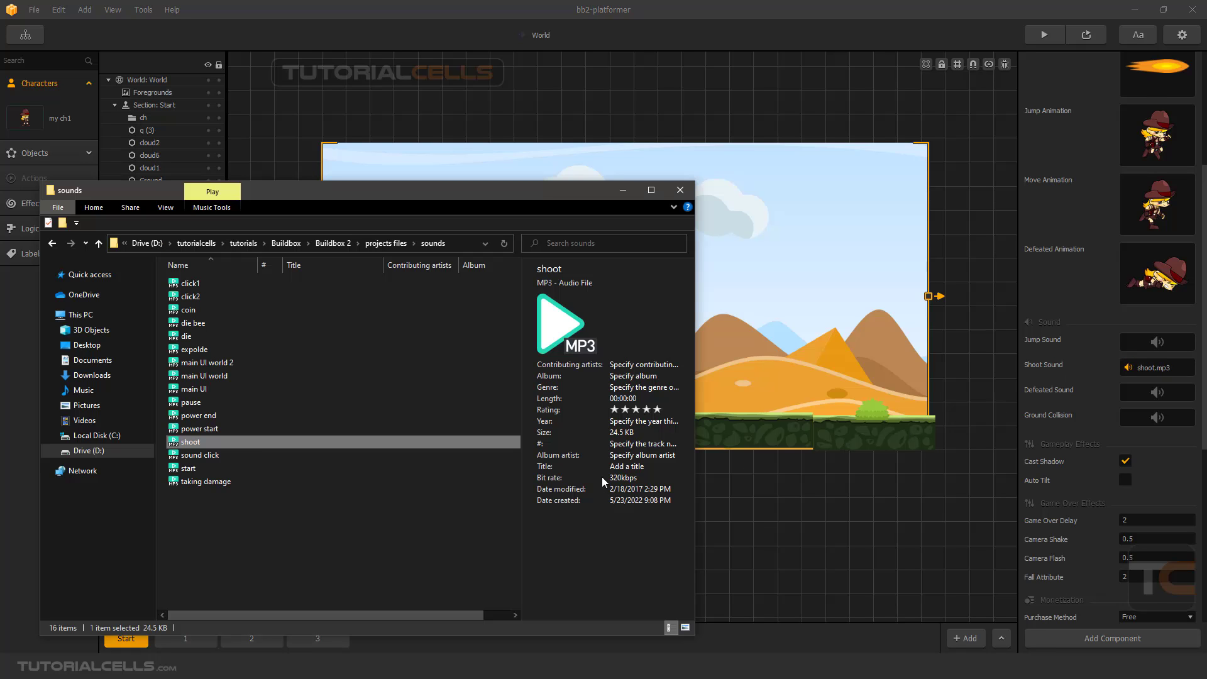
left_click(185, 338)
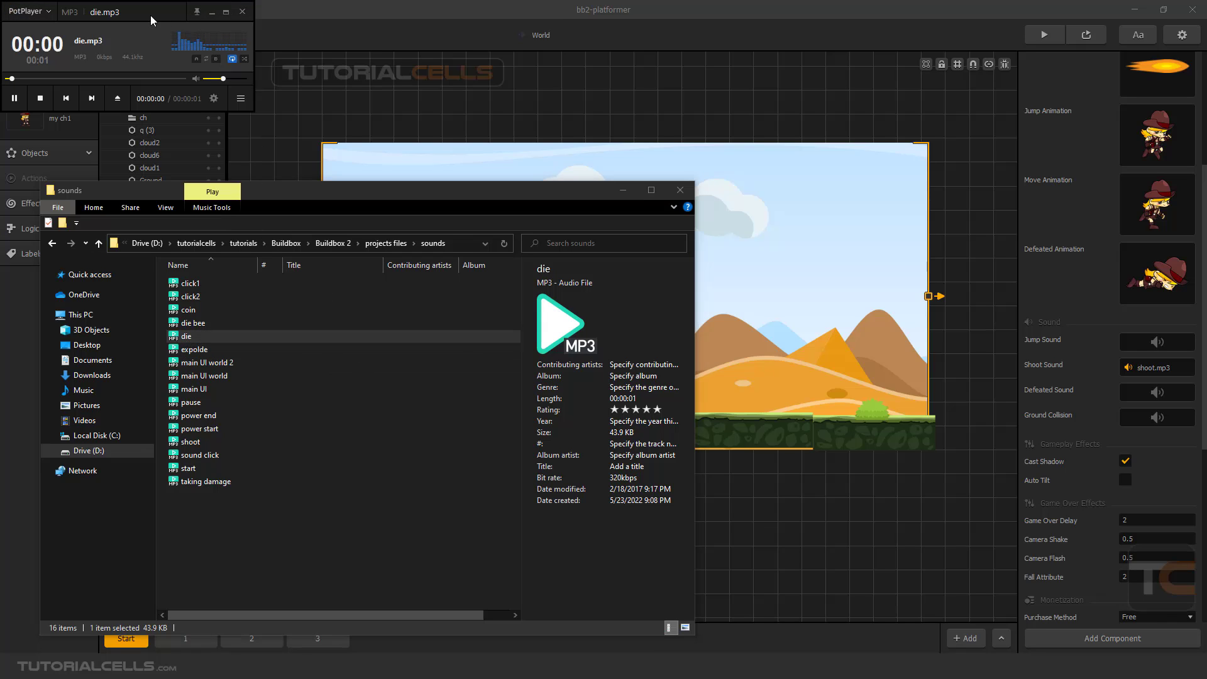
left_click_drag(151, 18, 459, 288)
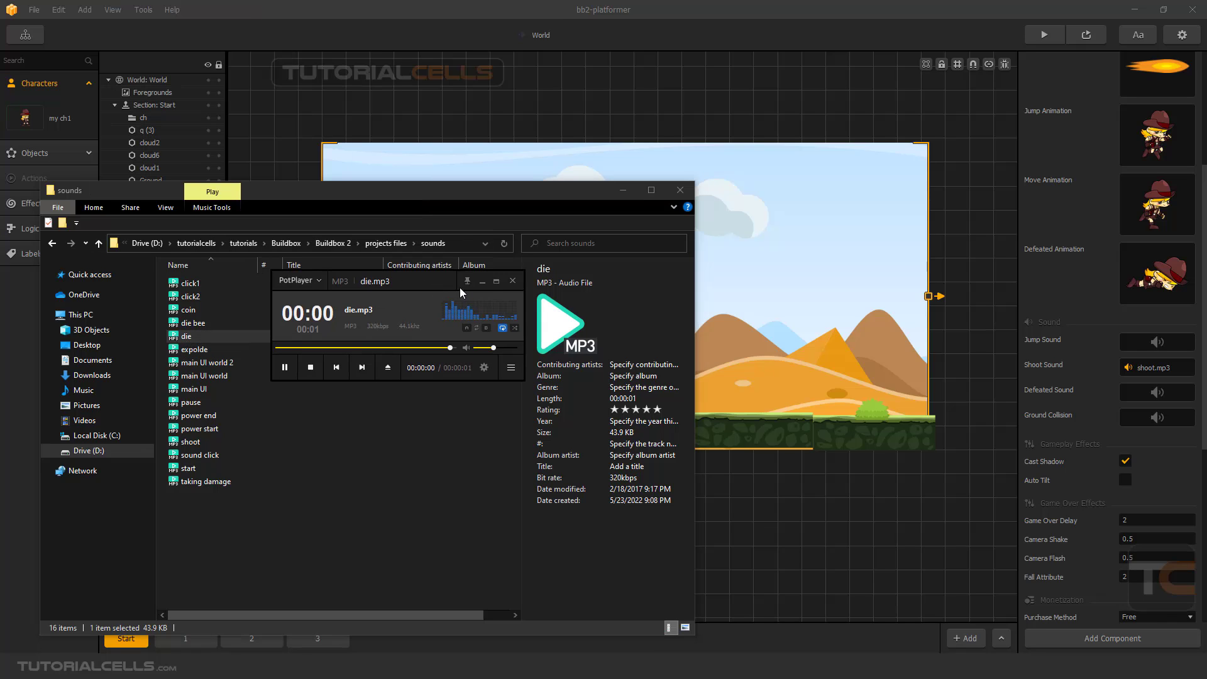
left_click(509, 284)
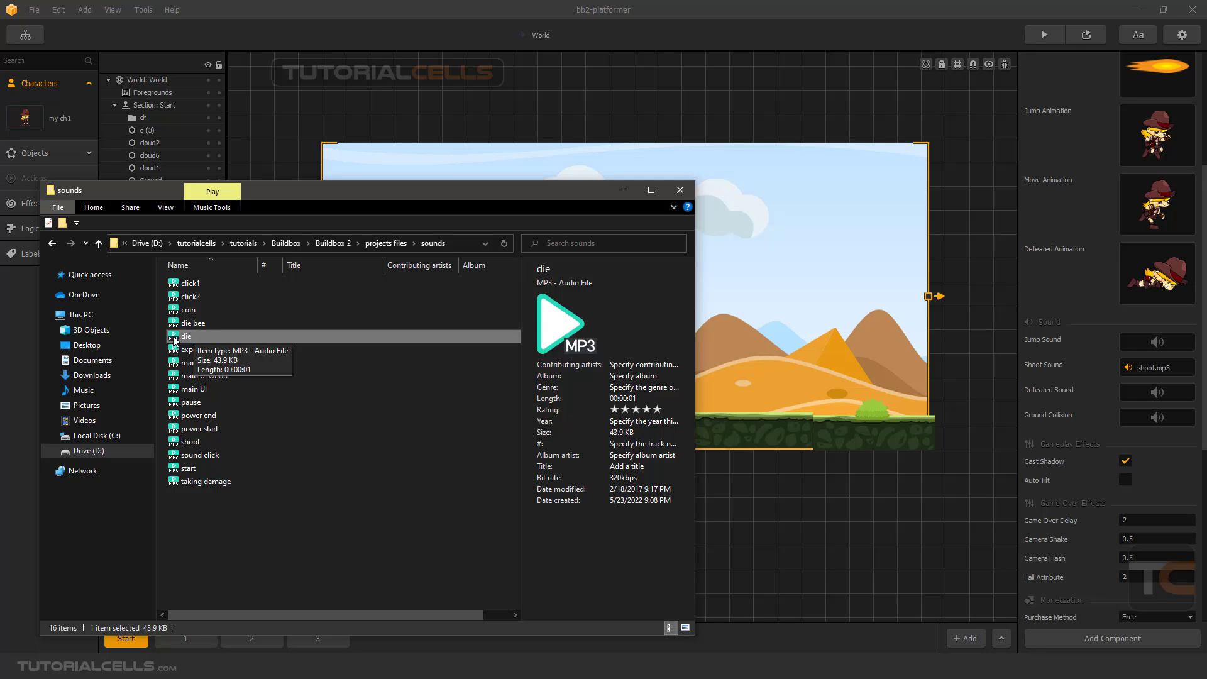
left_click_drag(186, 339, 1135, 394)
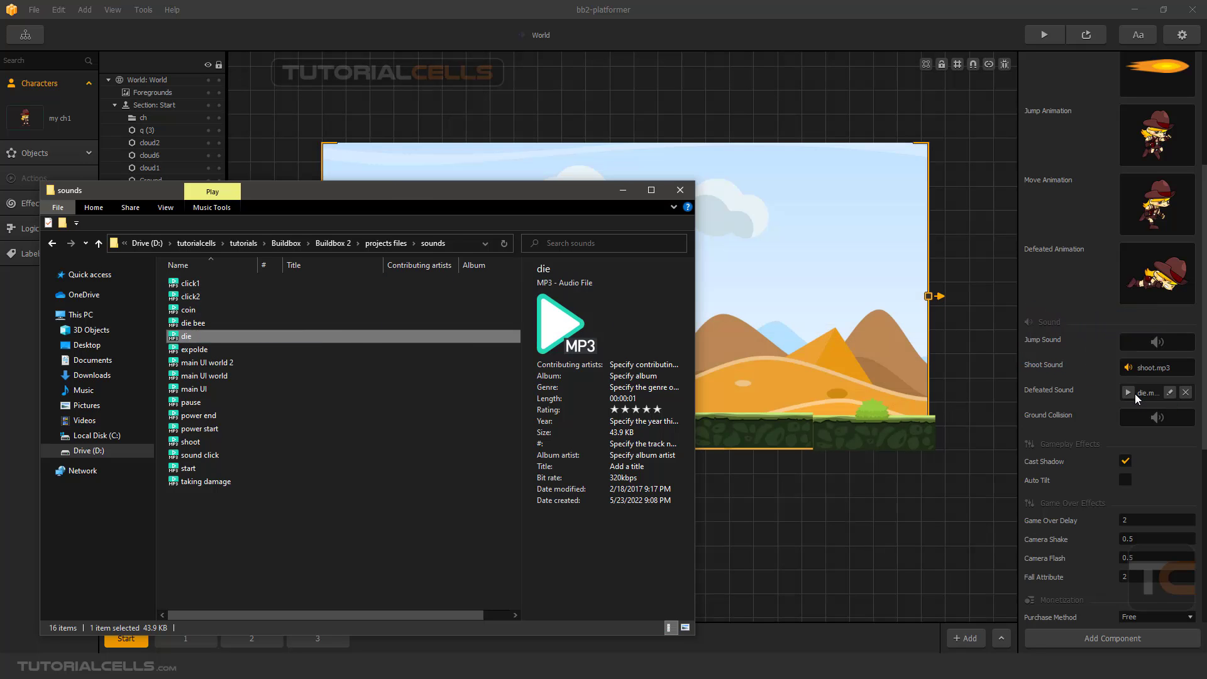
left_click(624, 190)
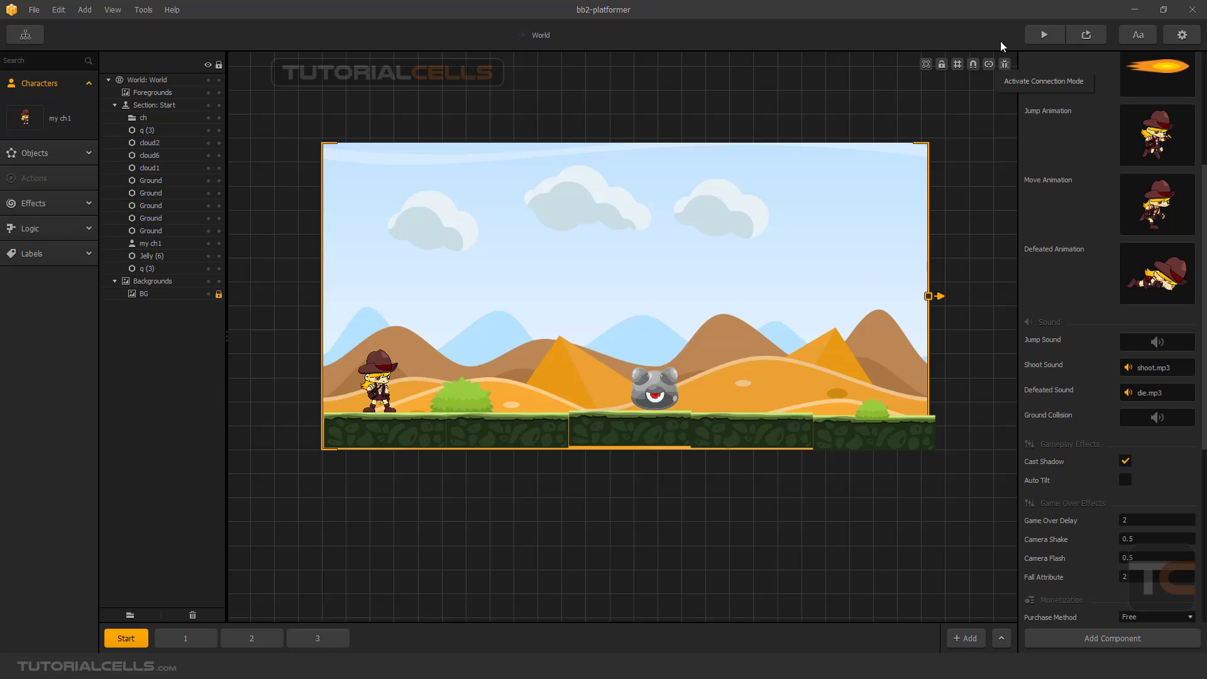
- Preview the game again, making my ch1 jump and shoot at the jelly enemy, and return to the character's properties
left_click(1036, 34)
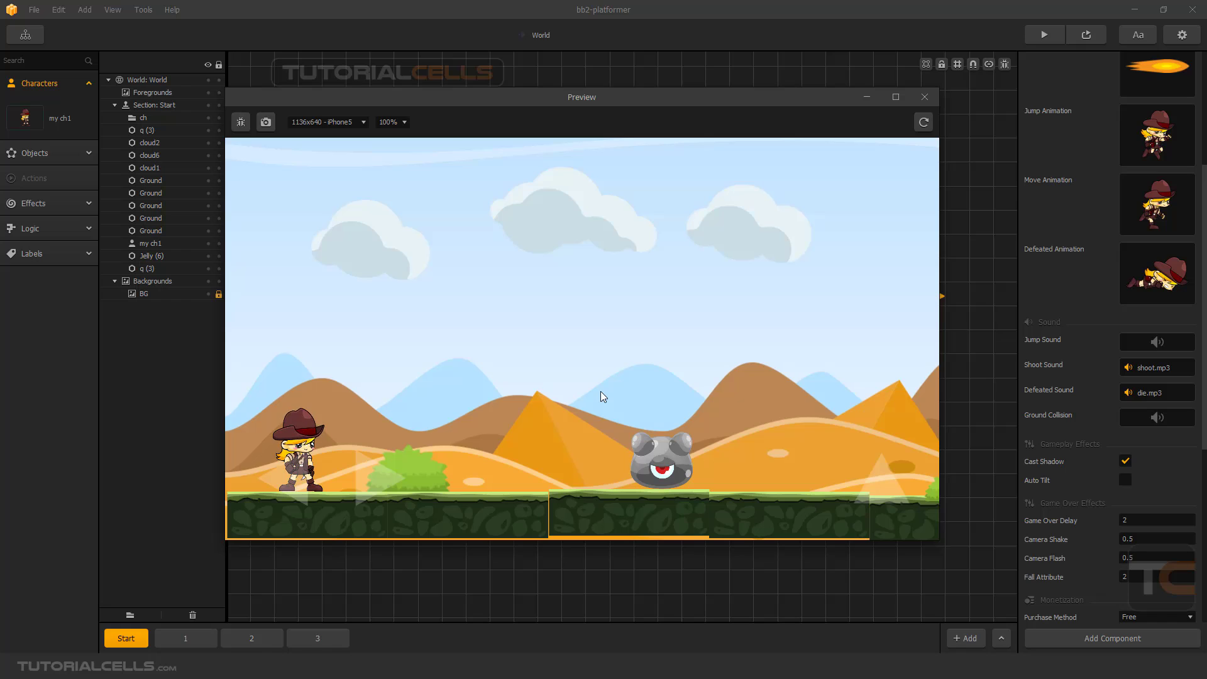
key("Up")
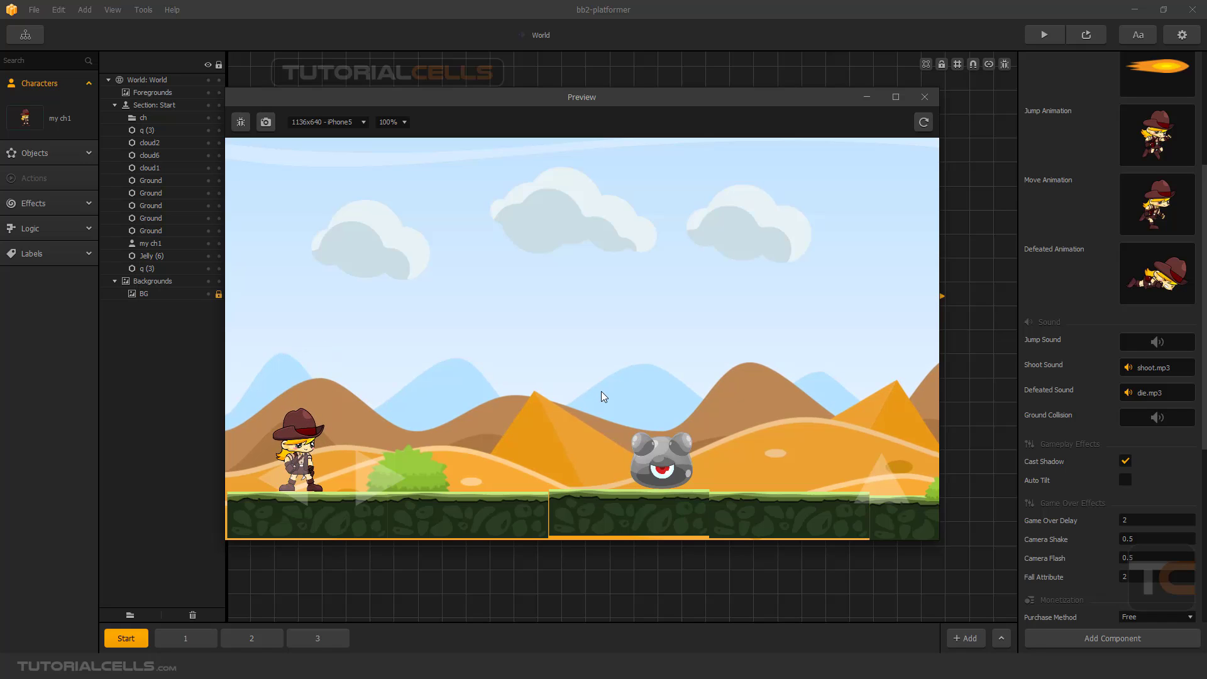
key("space")
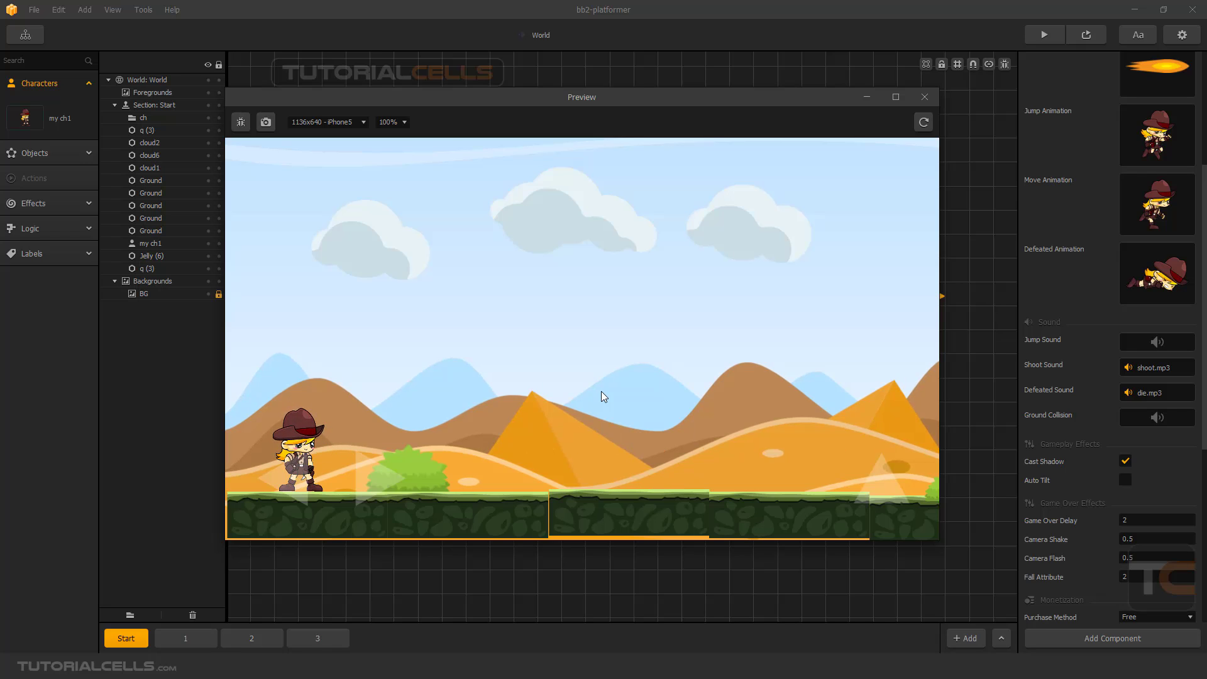
left_click(926, 98)
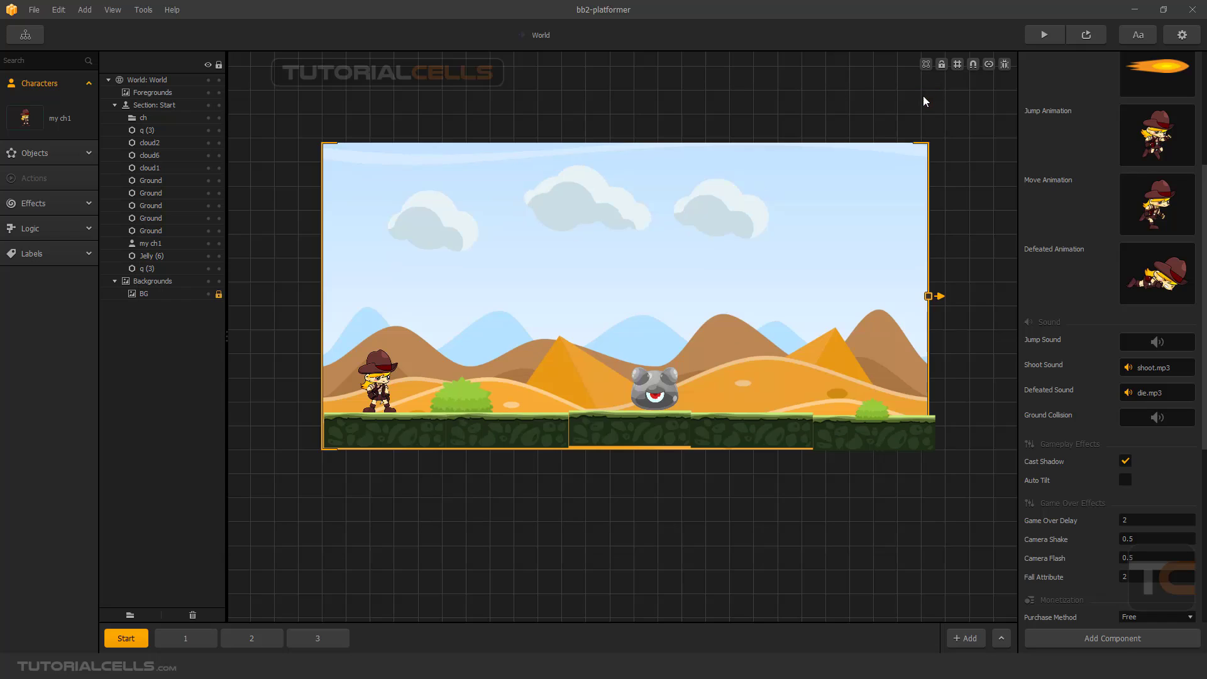
scroll(1119, 139, "up", 3)
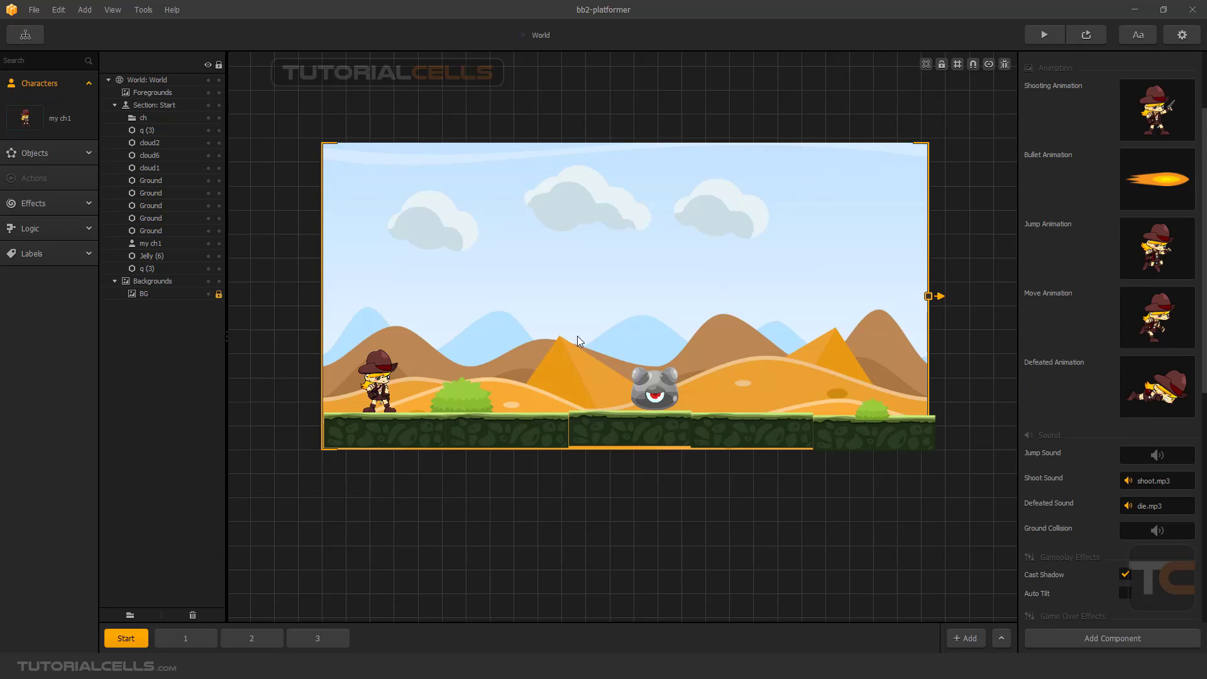
- Edit my ch1's Bullet Animation, repositioning the Hero Bullet image and enlarging it to a scale of about 2.43 by 3.8
mouse_move(1153, 167)
left_click(1170, 158)
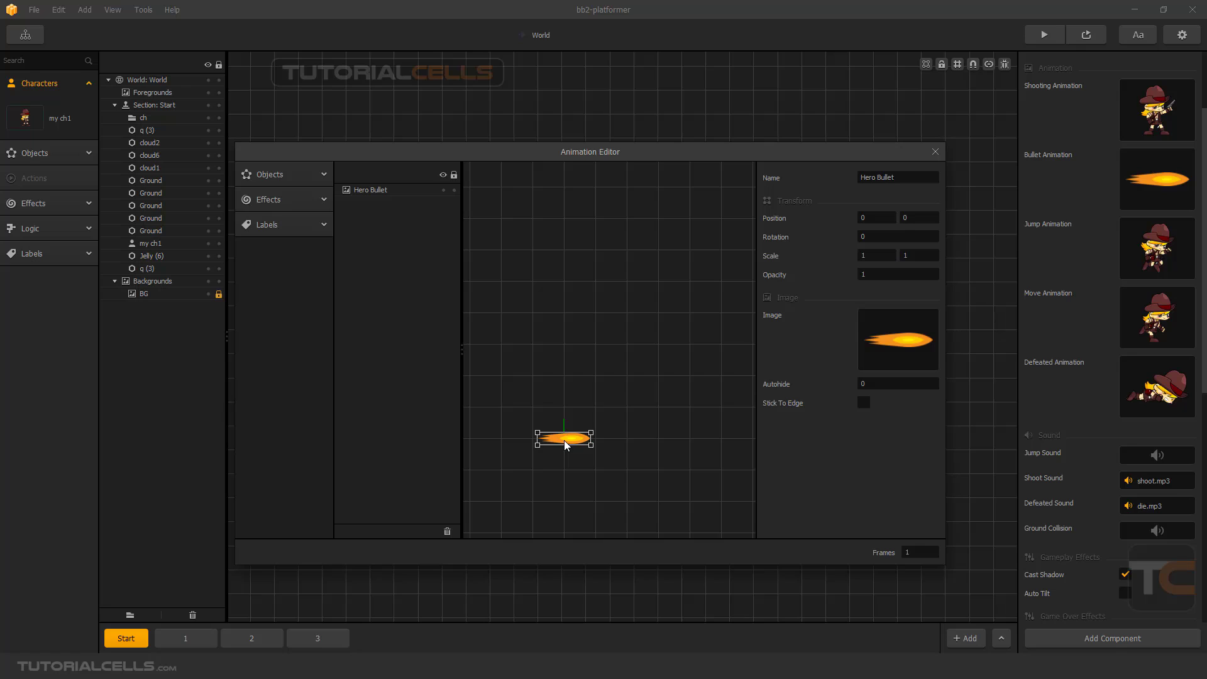
scroll(566, 439, "down", 2)
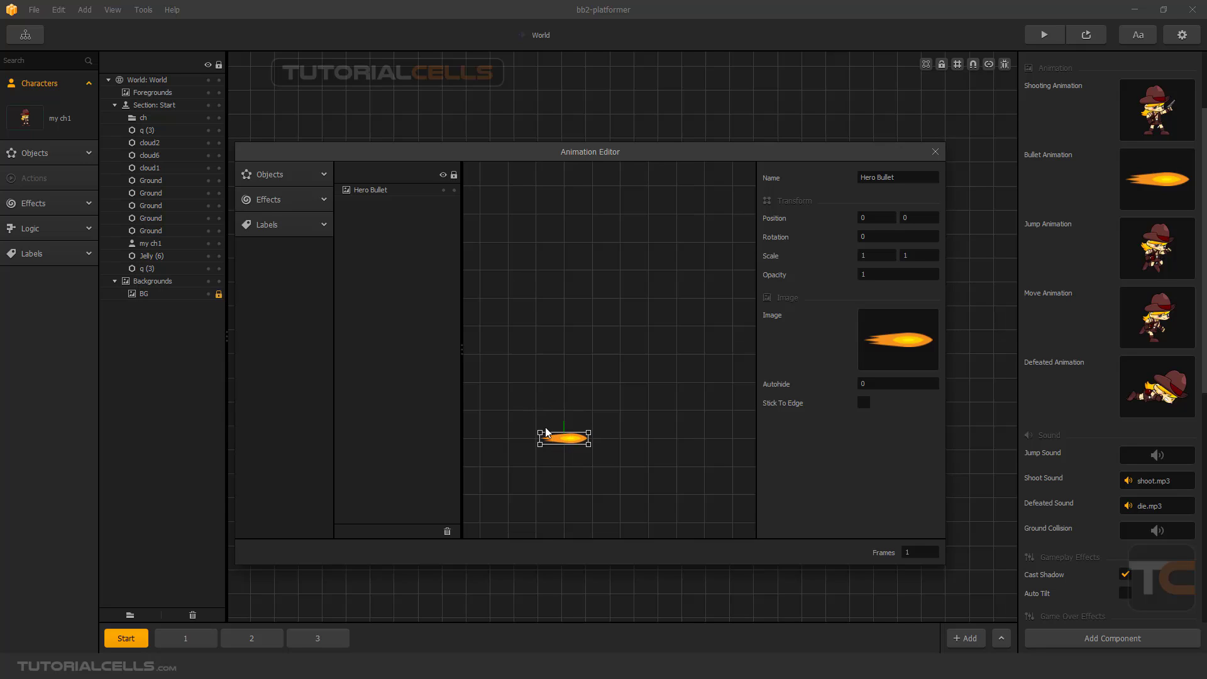
middle_click_drag(571, 450, 601, 433)
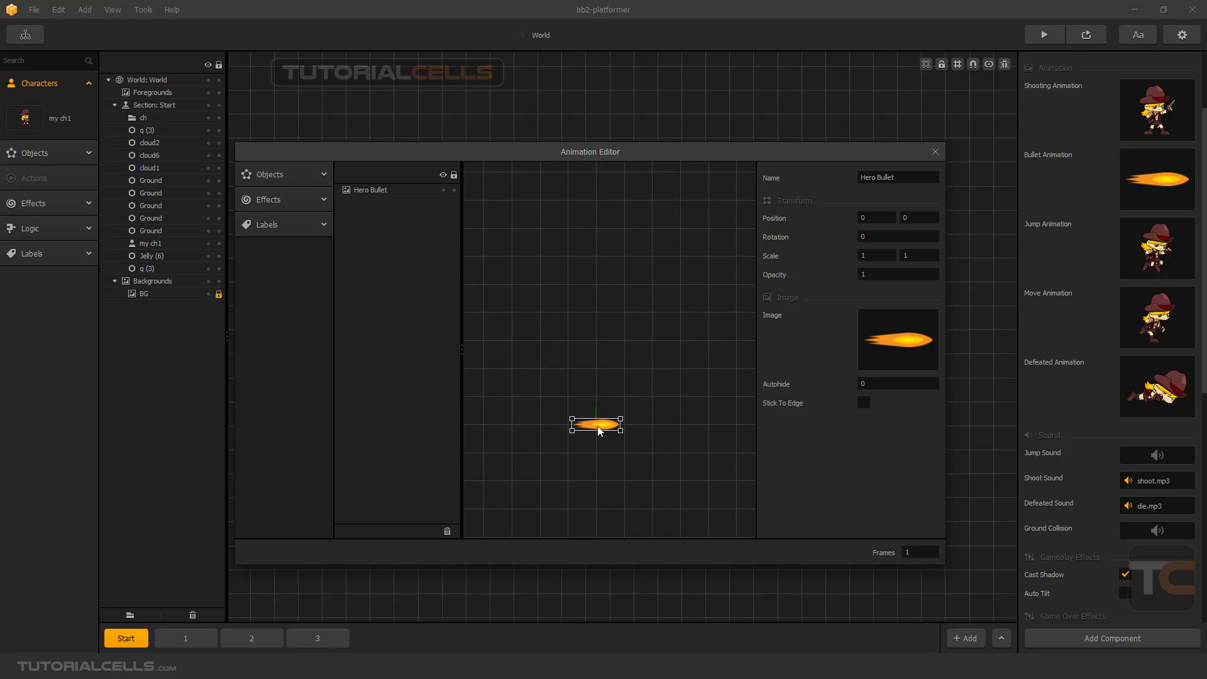
left_click_drag(602, 428, 648, 428)
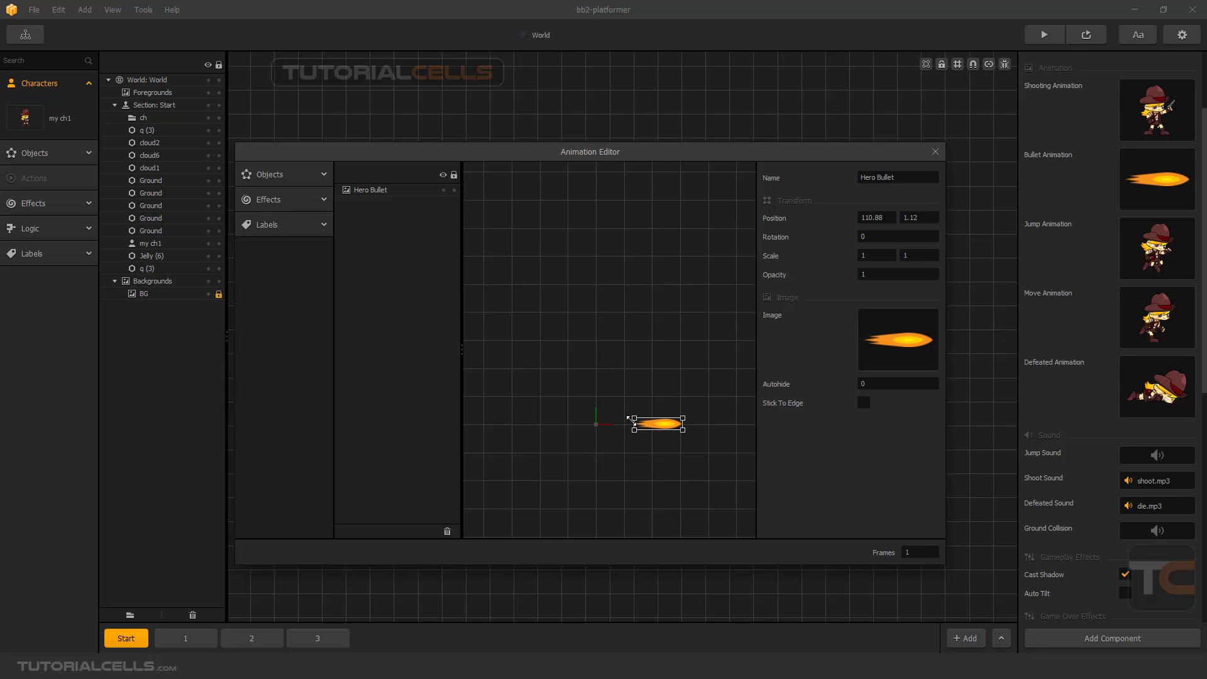
left_click_drag(650, 428, 620, 428)
left_click(936, 152)
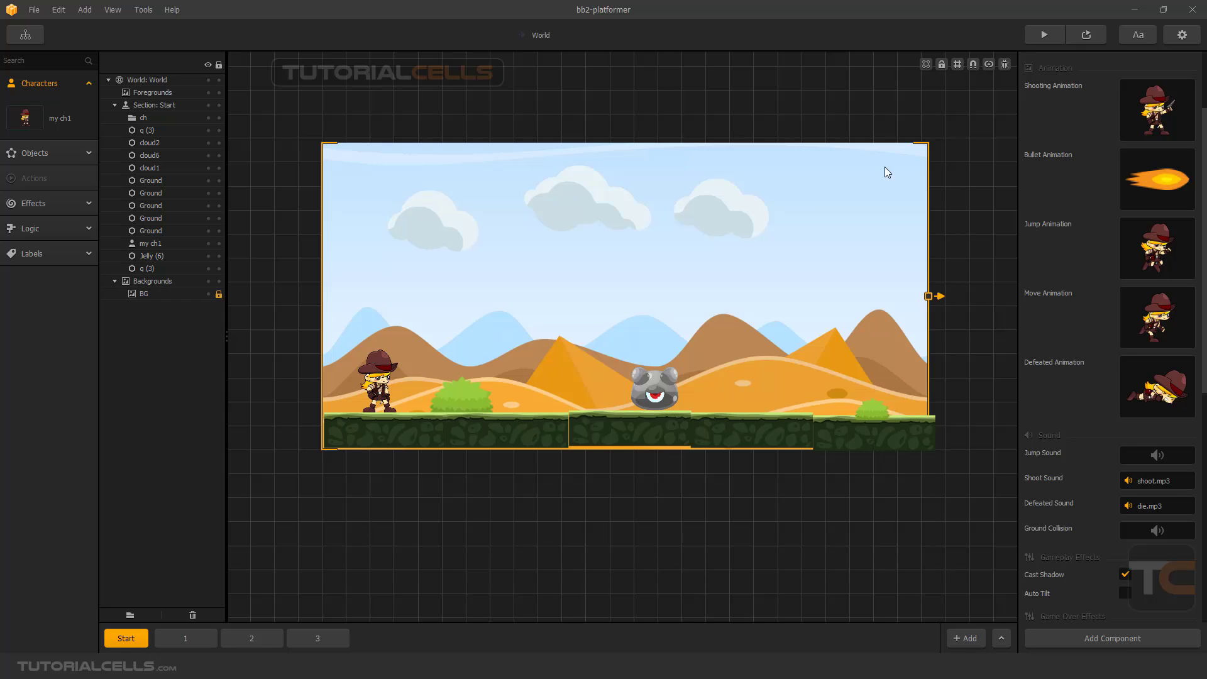
- Preview the game, making my ch1 shoot to check the enlarged bullet, and close the preview
left_click(1086, 33)
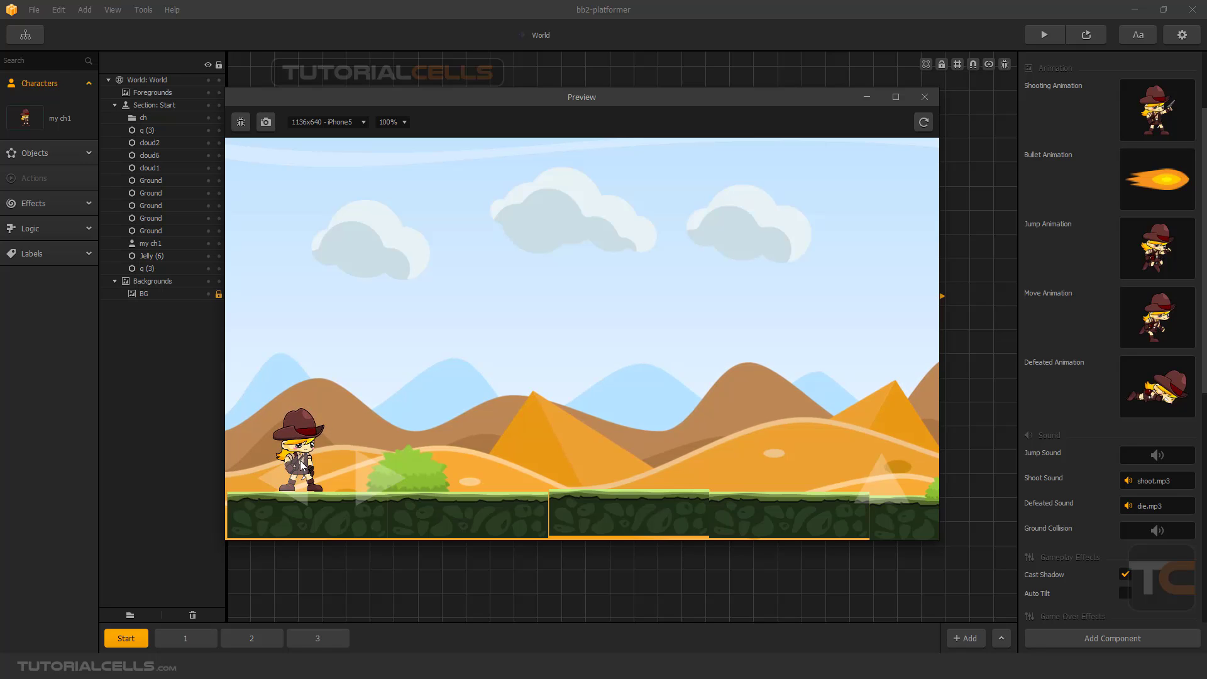
left_click(334, 455)
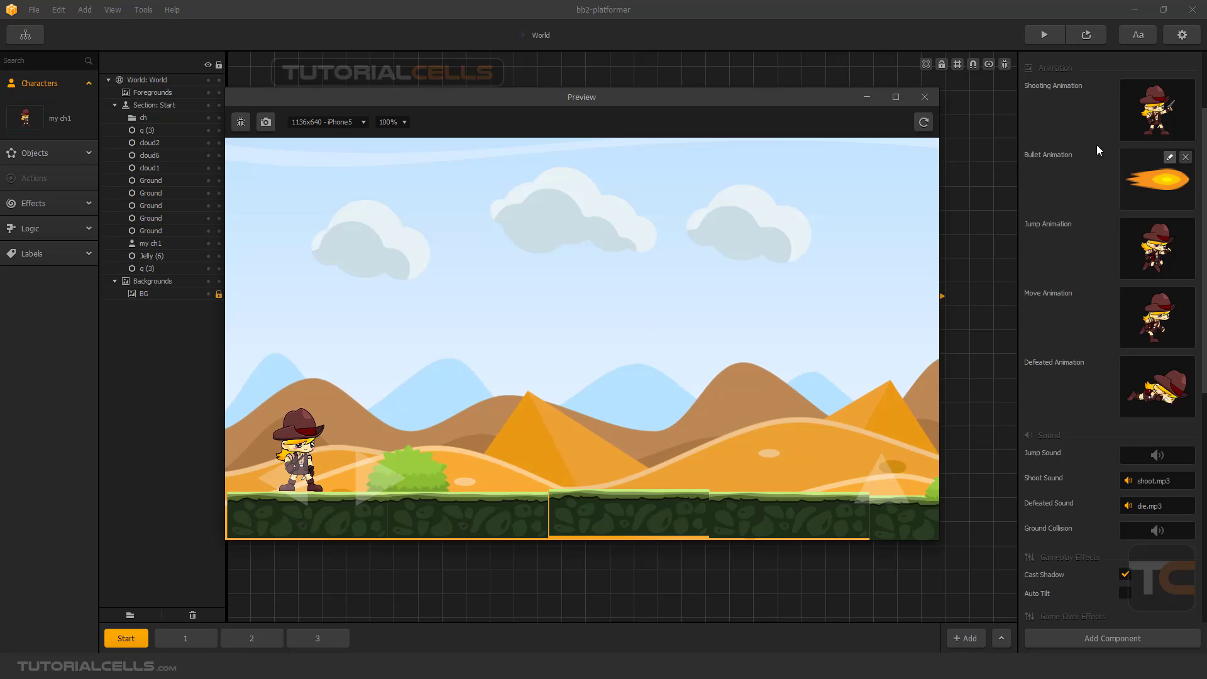
left_click(925, 97)
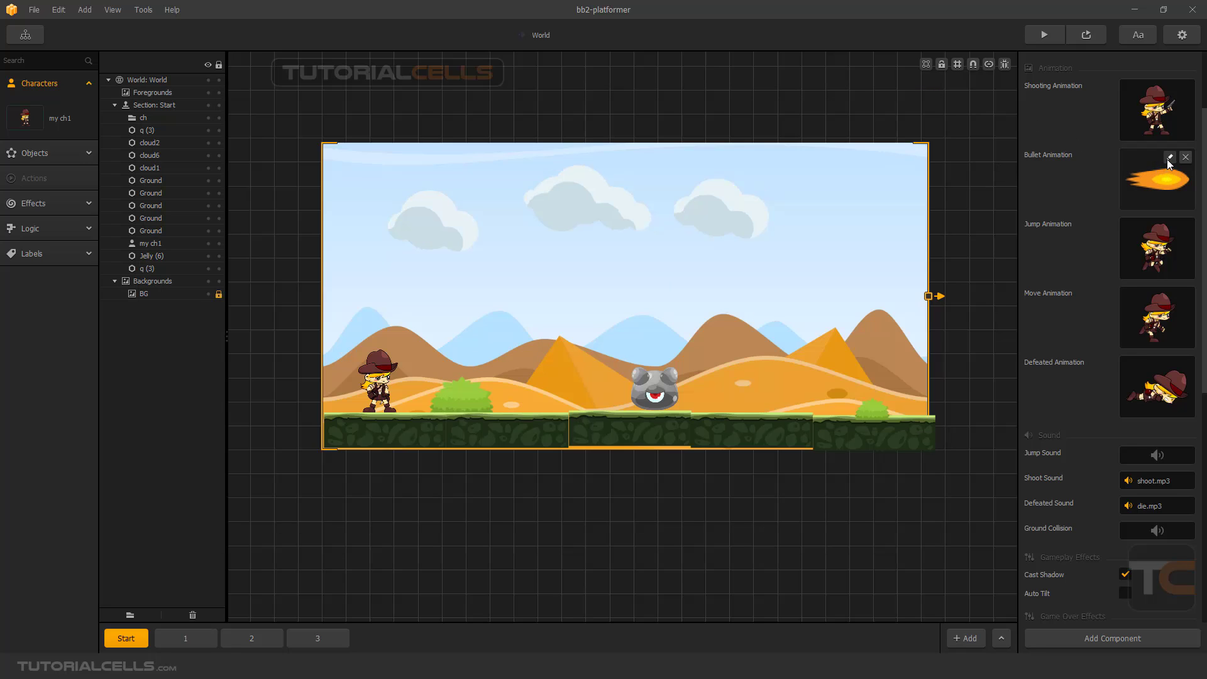
- Reopen my ch1's Bullet Animation and move the Hero Bullet farther ahead of the origin, to a position of about 232, -2
left_click(1170, 158)
left_click_drag(621, 349, 697, 352)
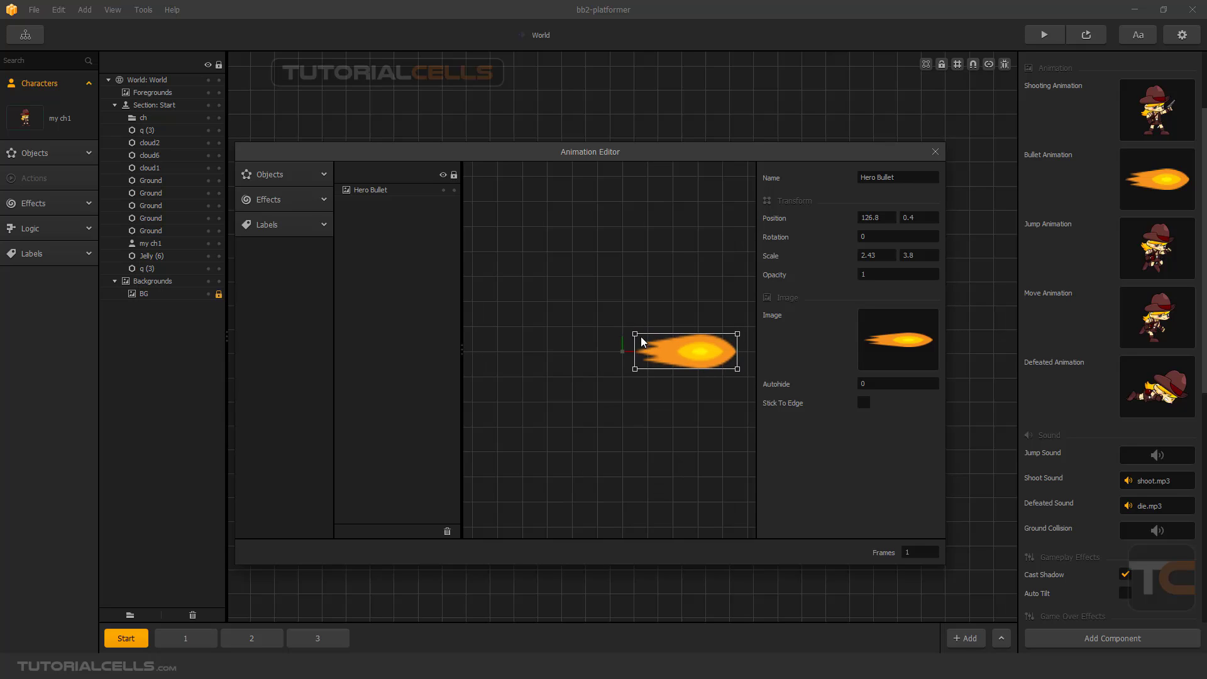
scroll(642, 341, "down", 1)
middle_click_drag(553, 372, 610, 374)
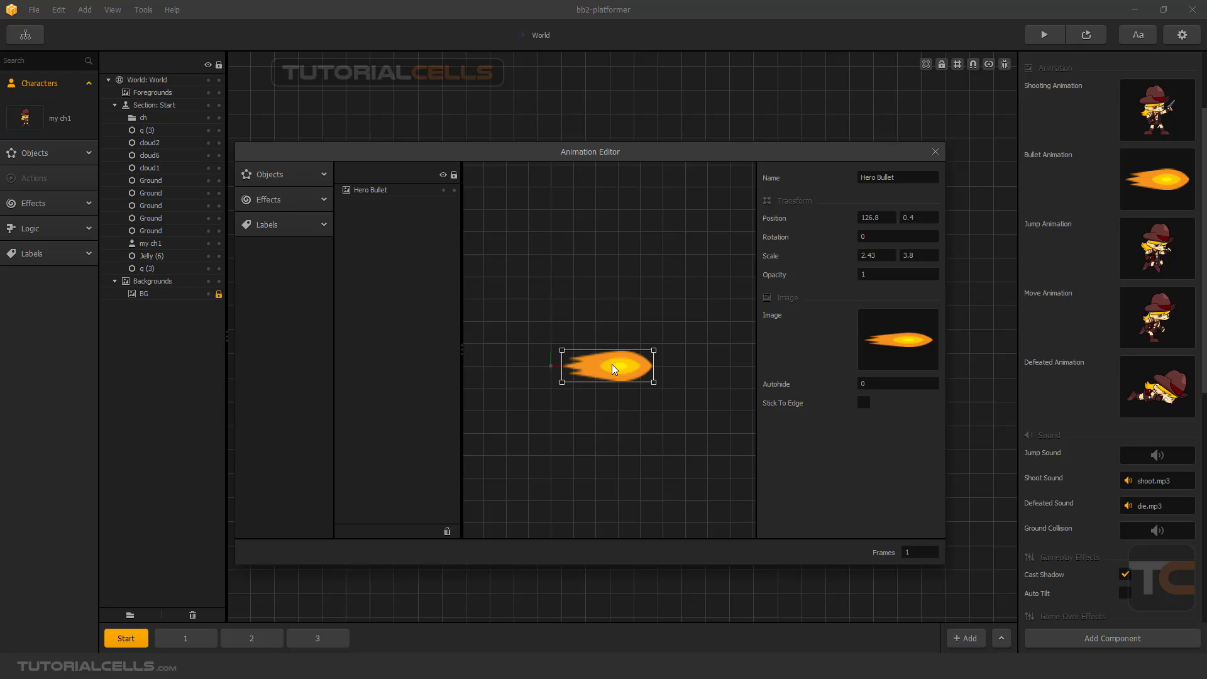
left_click_drag(616, 368, 654, 368)
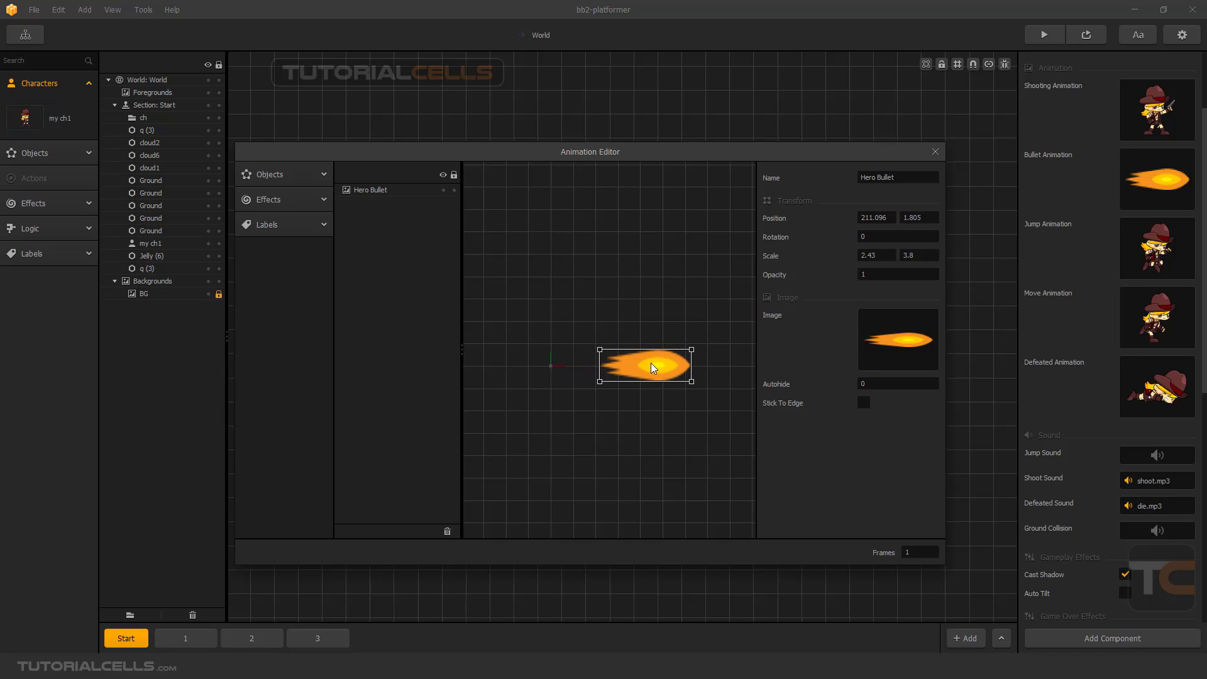
scroll(654, 368, "up", 1)
mouse_move(654, 368)
middle_mouse_down()
mouse_move(625, 361)
mouse_move(644, 369)
mouse_move(675, 347)
mouse_move(658, 358)
middle_mouse_up()
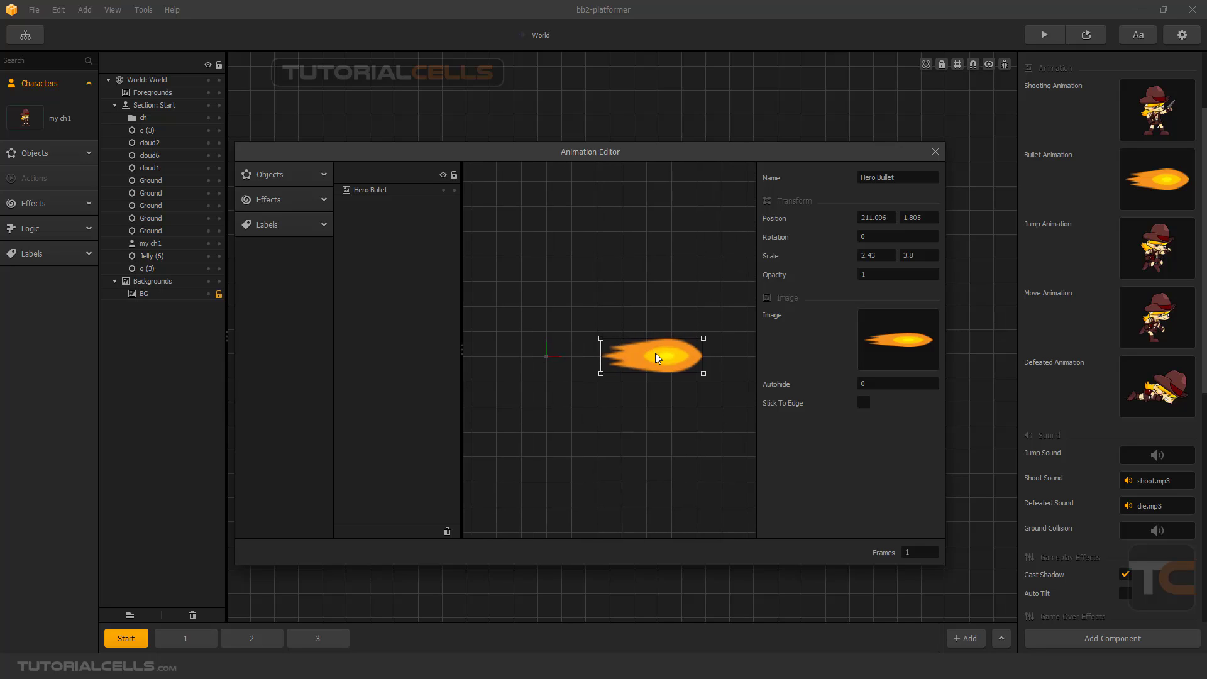
left_click_drag(659, 358, 669, 360)
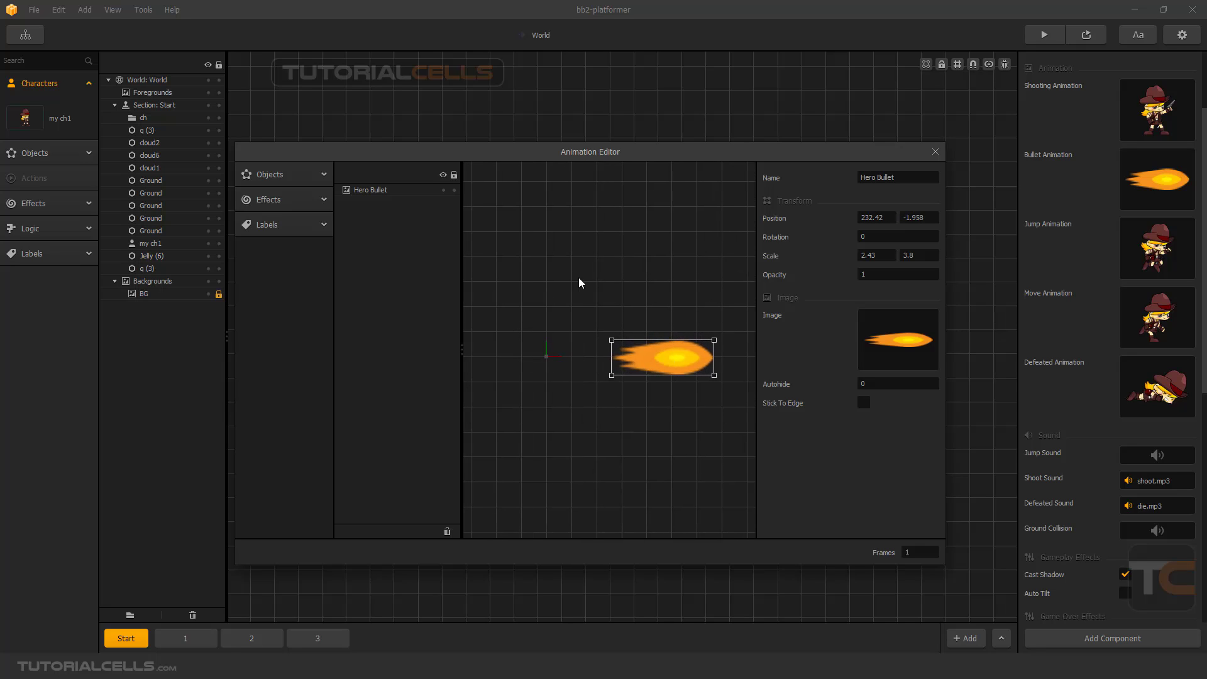
- Enlarge the Hero Bullet to a scale of about 4.46 by 6.96 at position about 378.5, -8.1, and close the editor
scroll(604, 359, "down", 5)
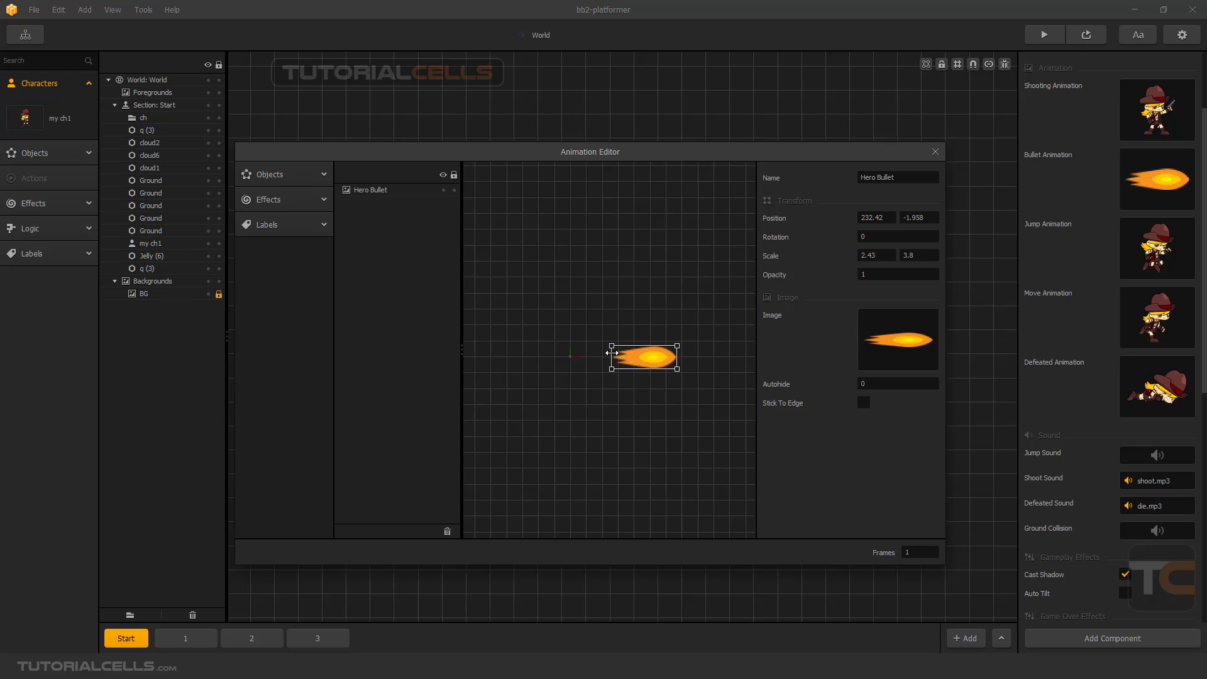
left_click_drag(624, 356, 666, 365)
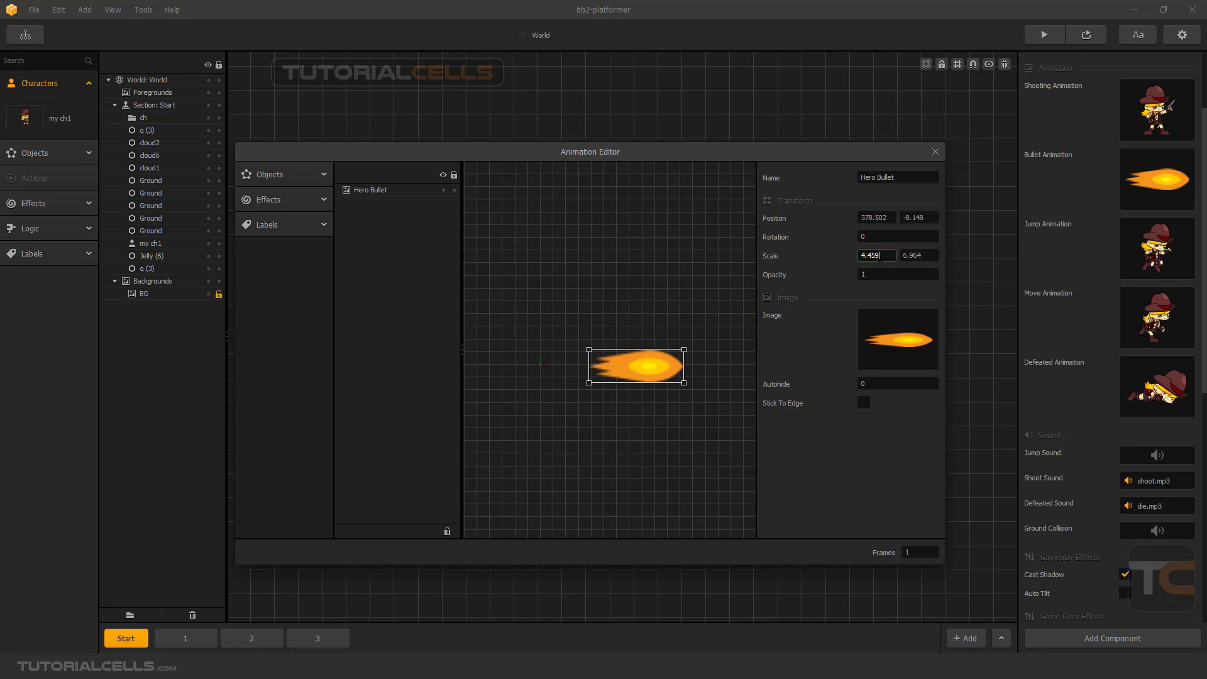
left_click_drag(891, 256, 844, 261)
left_click(918, 252)
left_click_drag(920, 254, 831, 262)
left_click(936, 152)
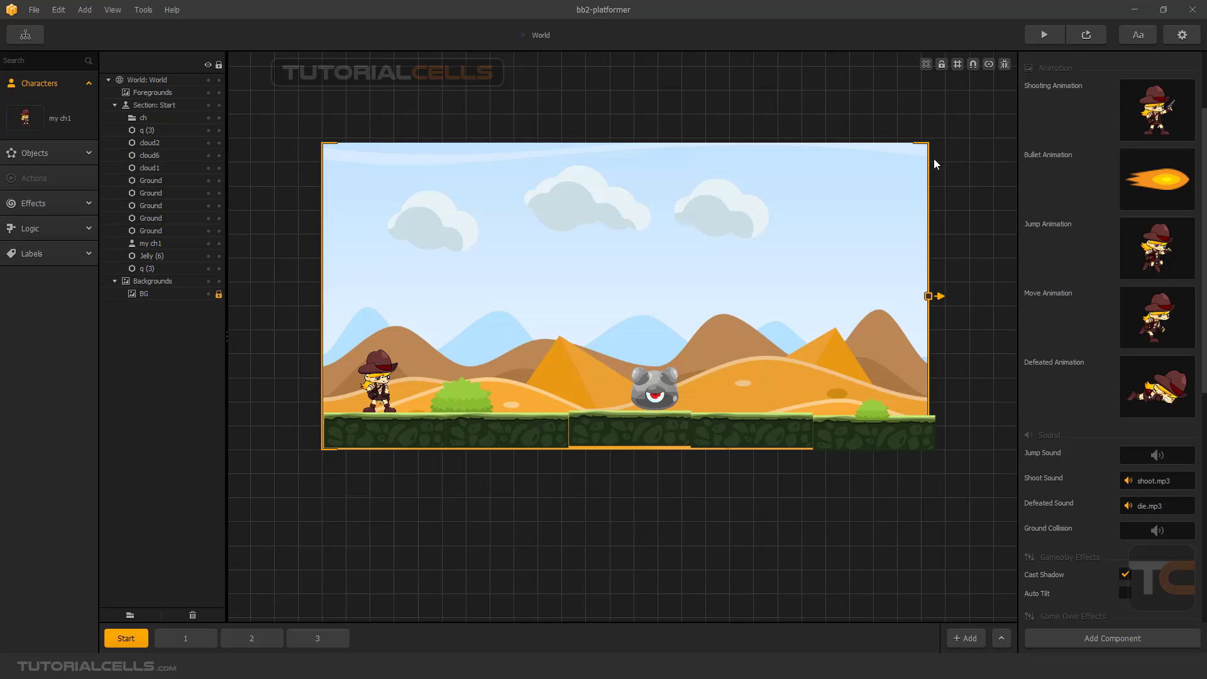
mouse_move(1164, 92)
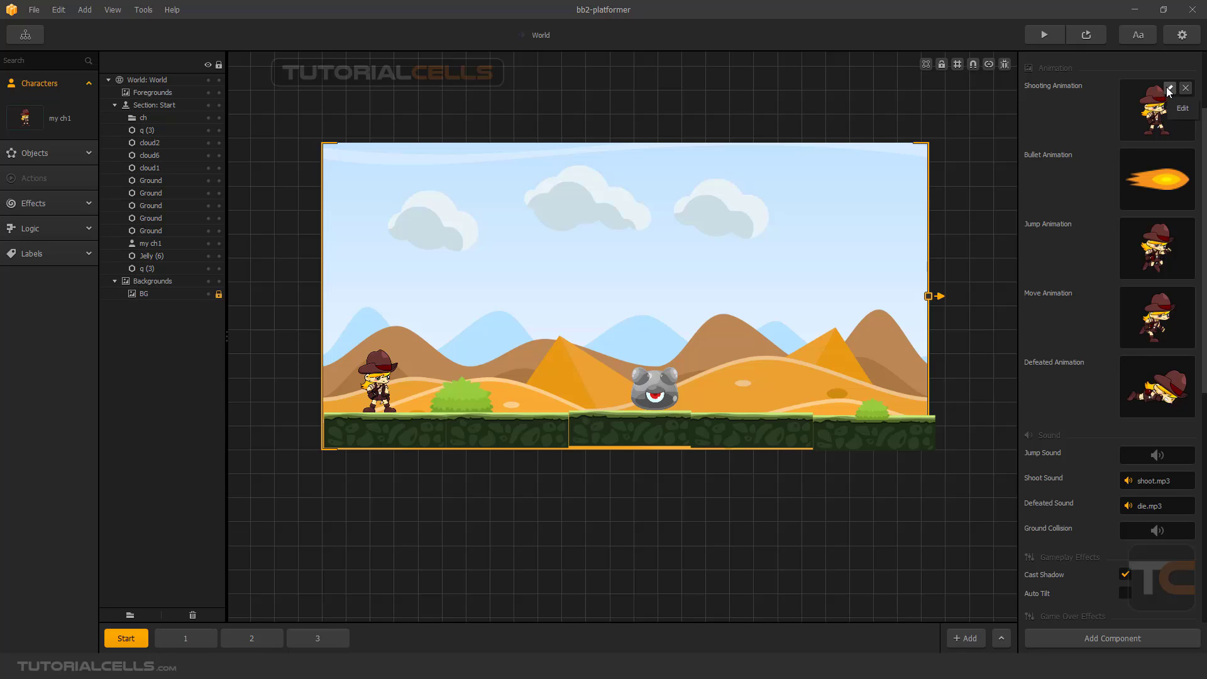
left_click(1169, 89)
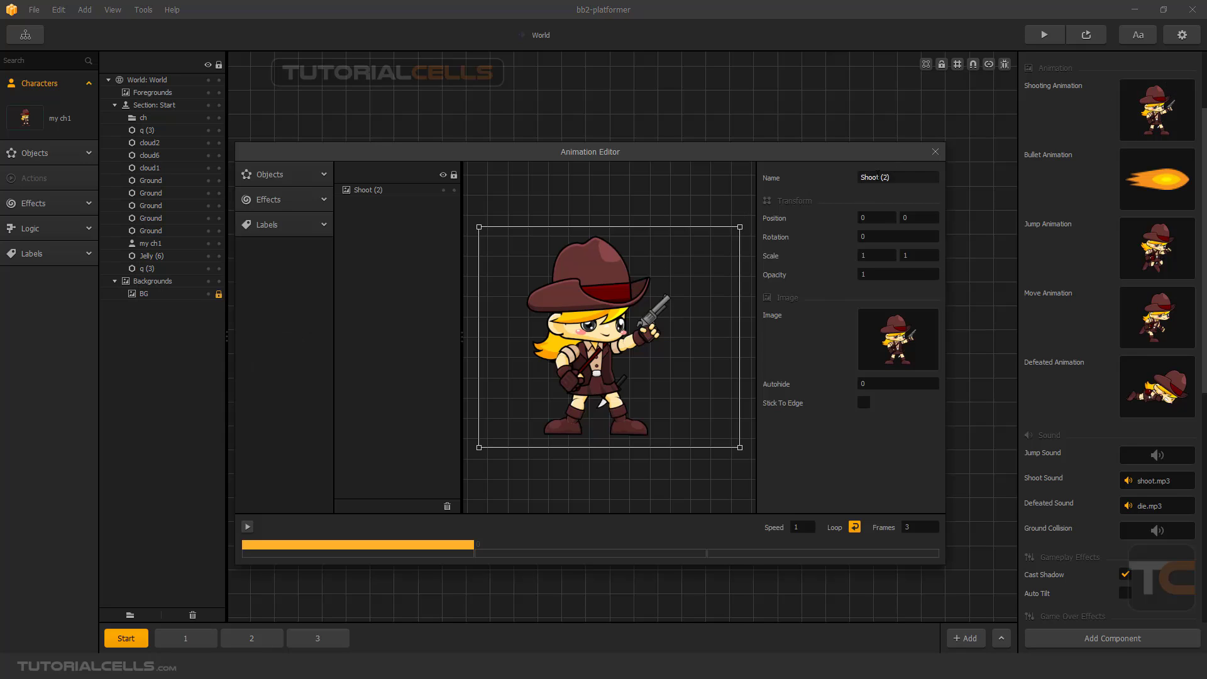
left_click(935, 151)
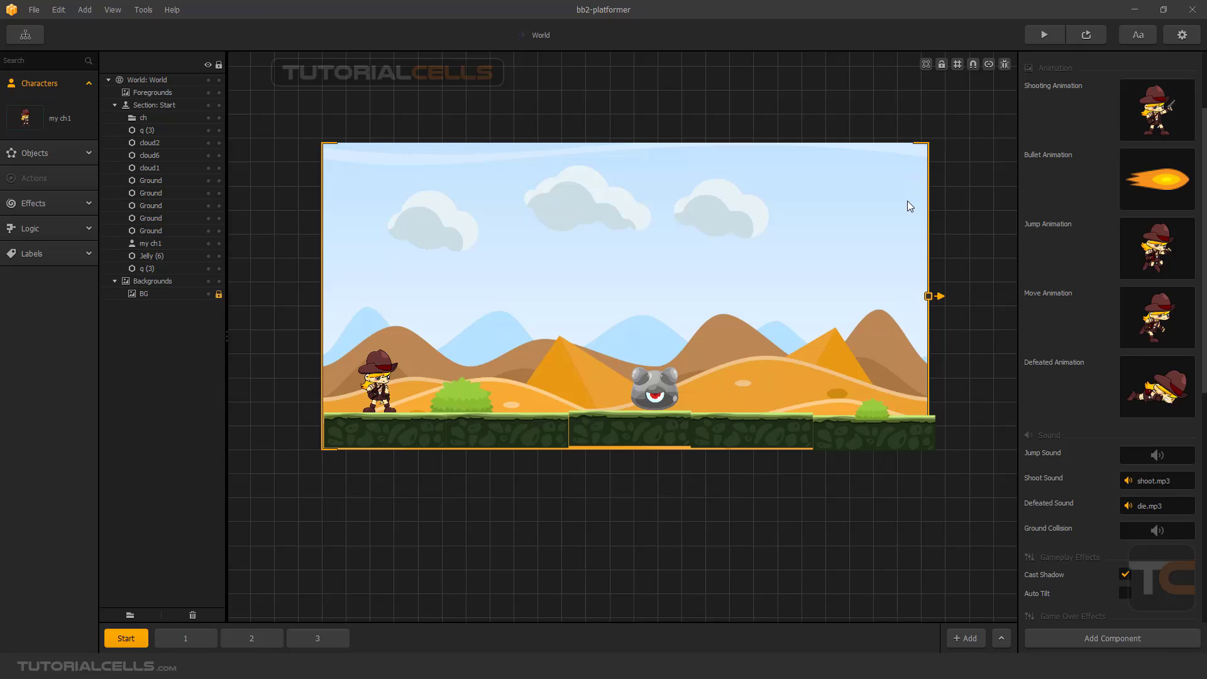
- Move the Hero Bullet in my ch1's Bullet Animation to a position of about 404.5, -5.8 and close the editor
left_click(1159, 162)
scroll(504, 350, "down", 2)
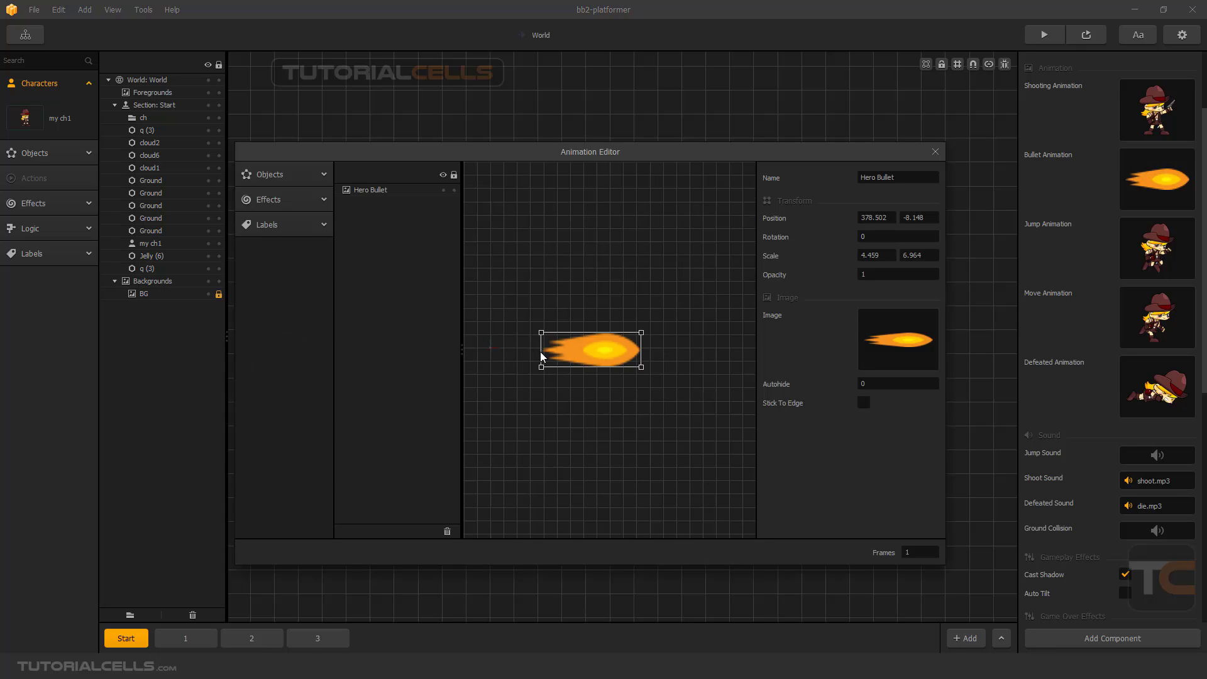
mouse_move(625, 347)
left_mouse_down()
mouse_move(659, 346)
mouse_move(629, 346)
left_mouse_up()
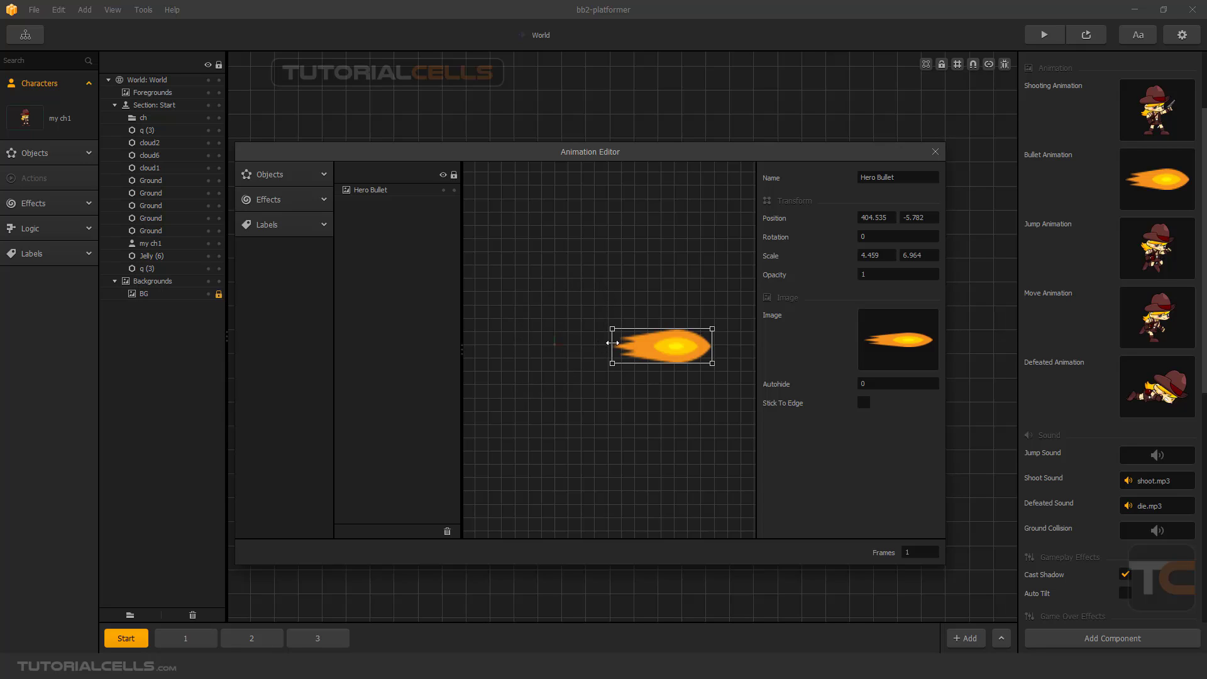
left_click(935, 152)
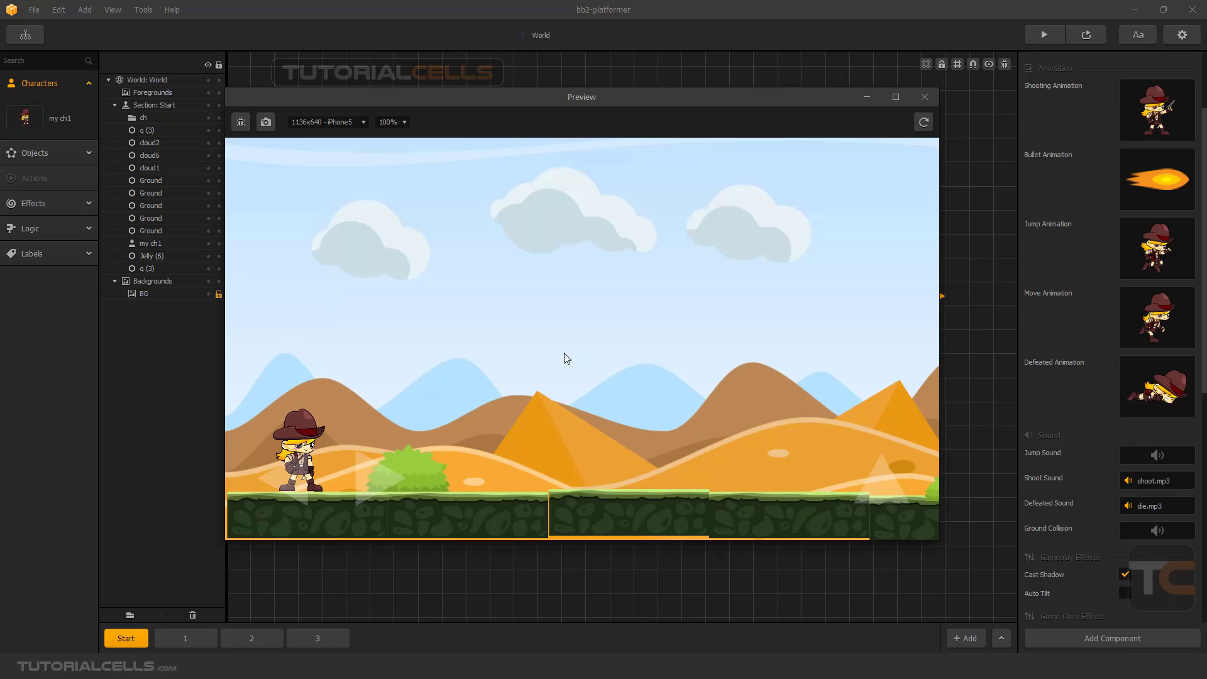
- Test shooting with the repositioned bullet in the game preview, then close it
left_click(564, 353)
left_click(441, 433)
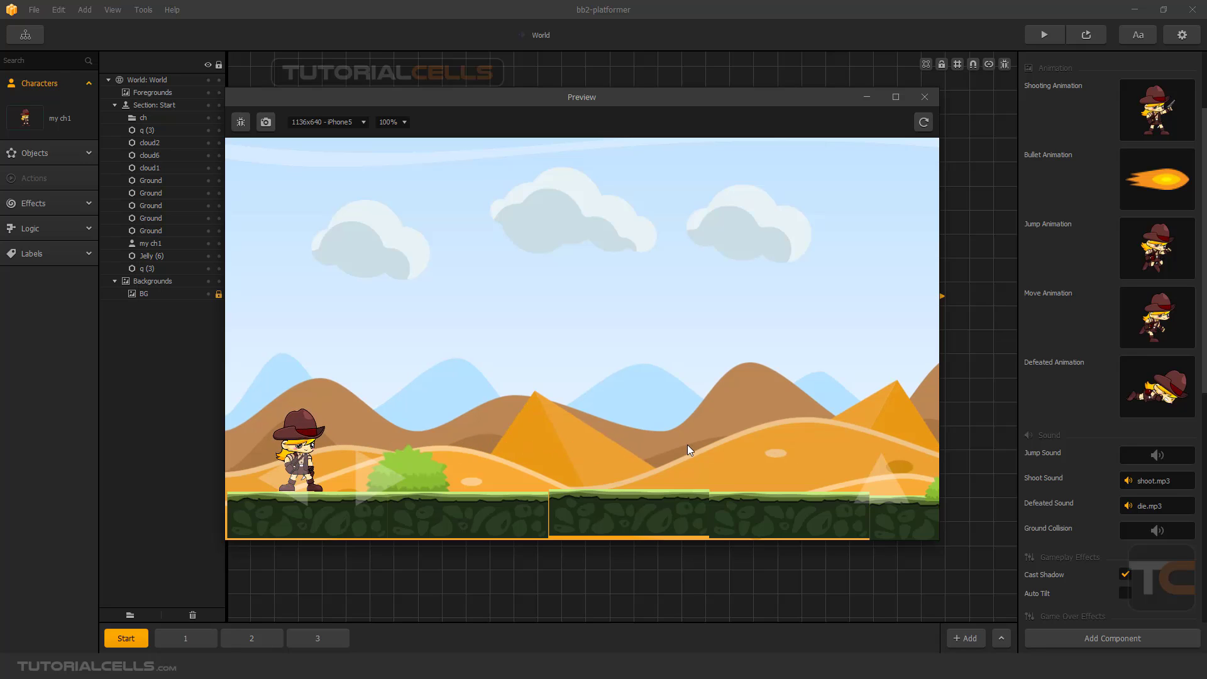
left_click(925, 97)
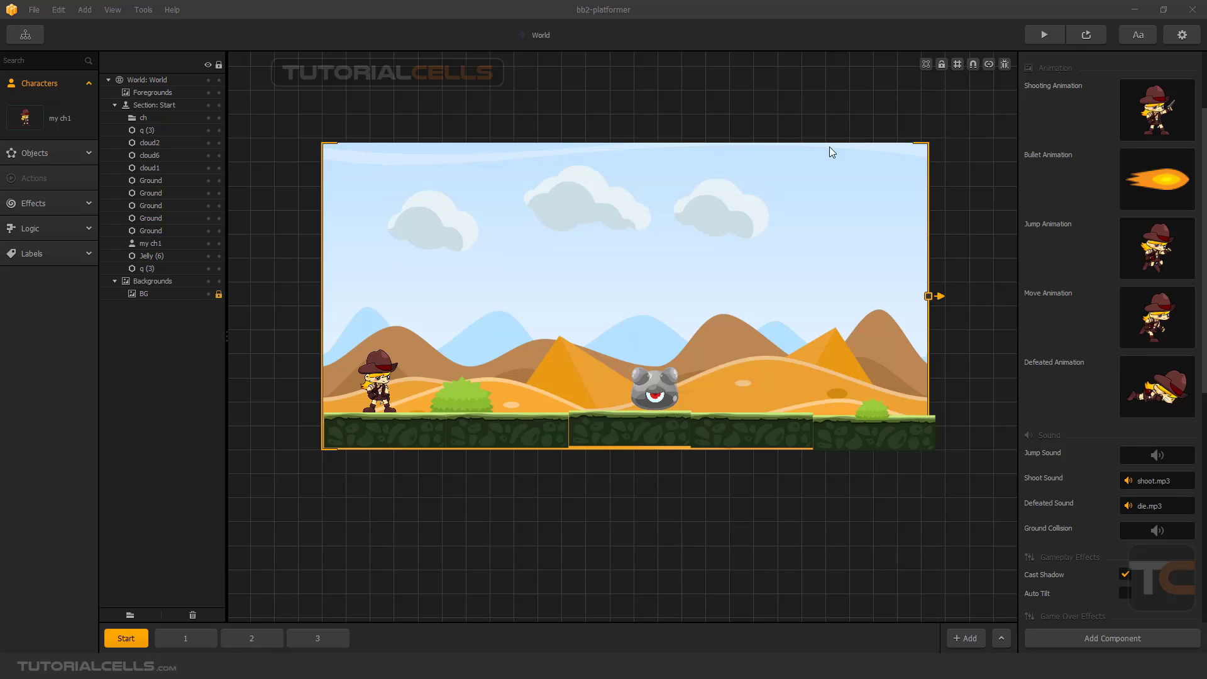
- Find my ch1's Game Over Effects, preview the game running the character into the jelly enemy until game over, and close the preview
mouse_move(1174, 181)
scroll(1080, 413, "down", 3)
mouse_move(1130, 395)
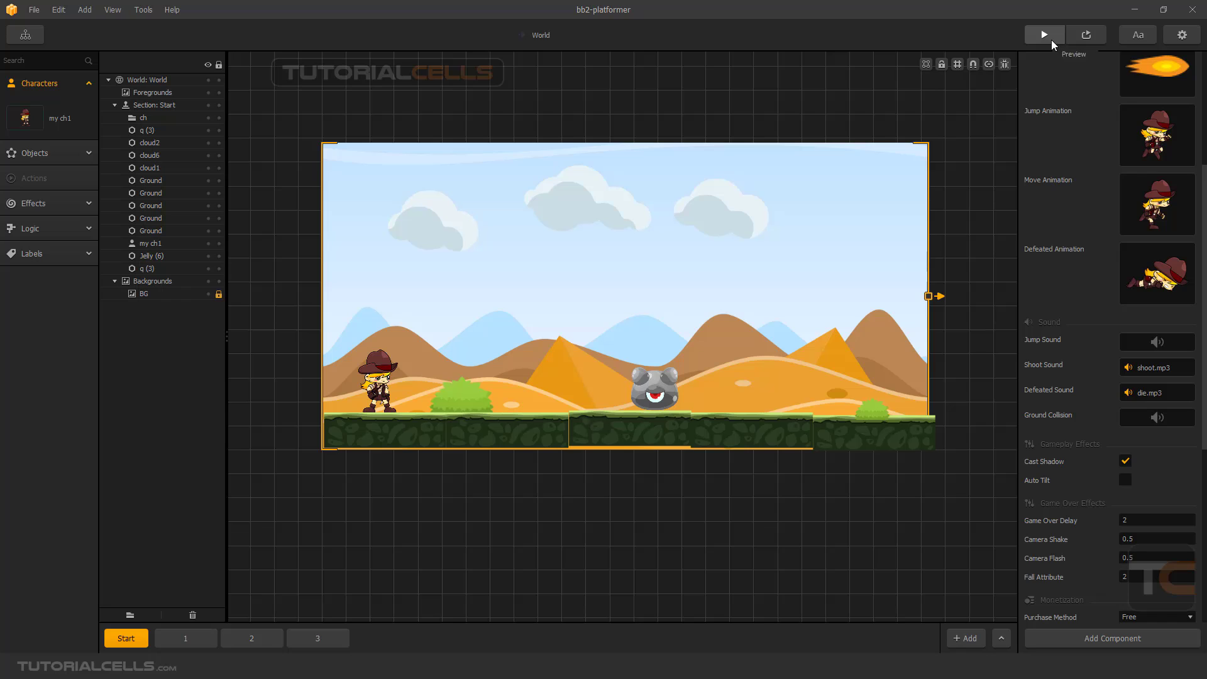
left_click(1085, 37)
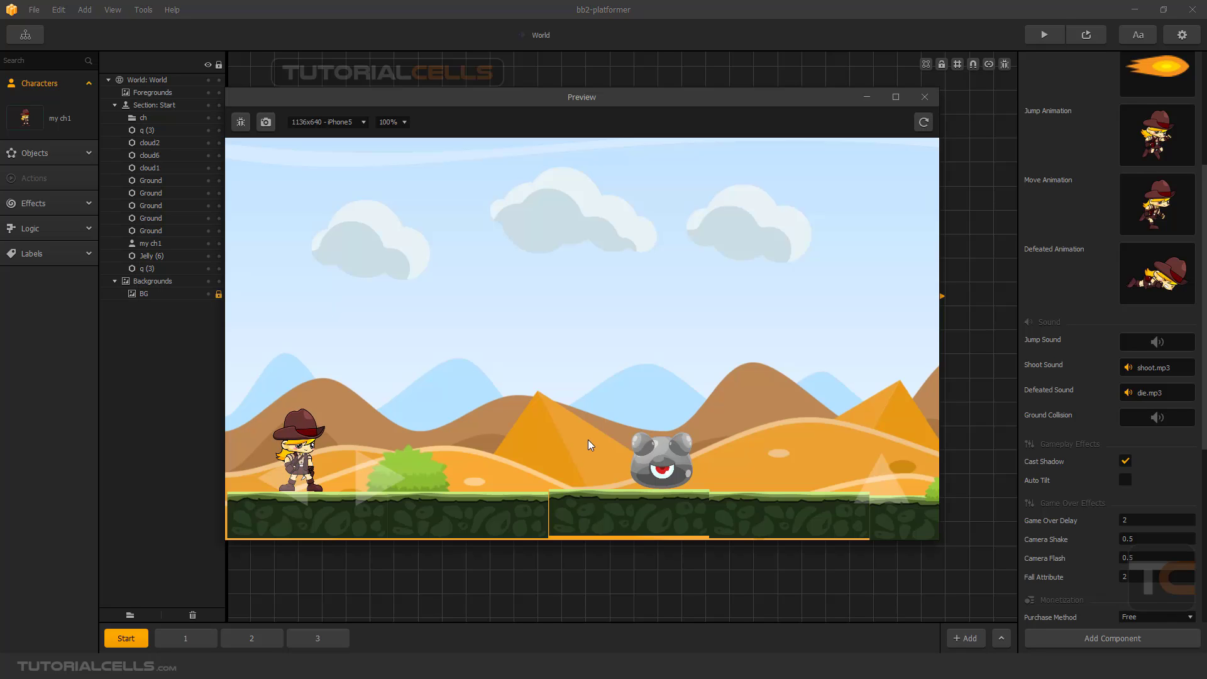
key("Right")
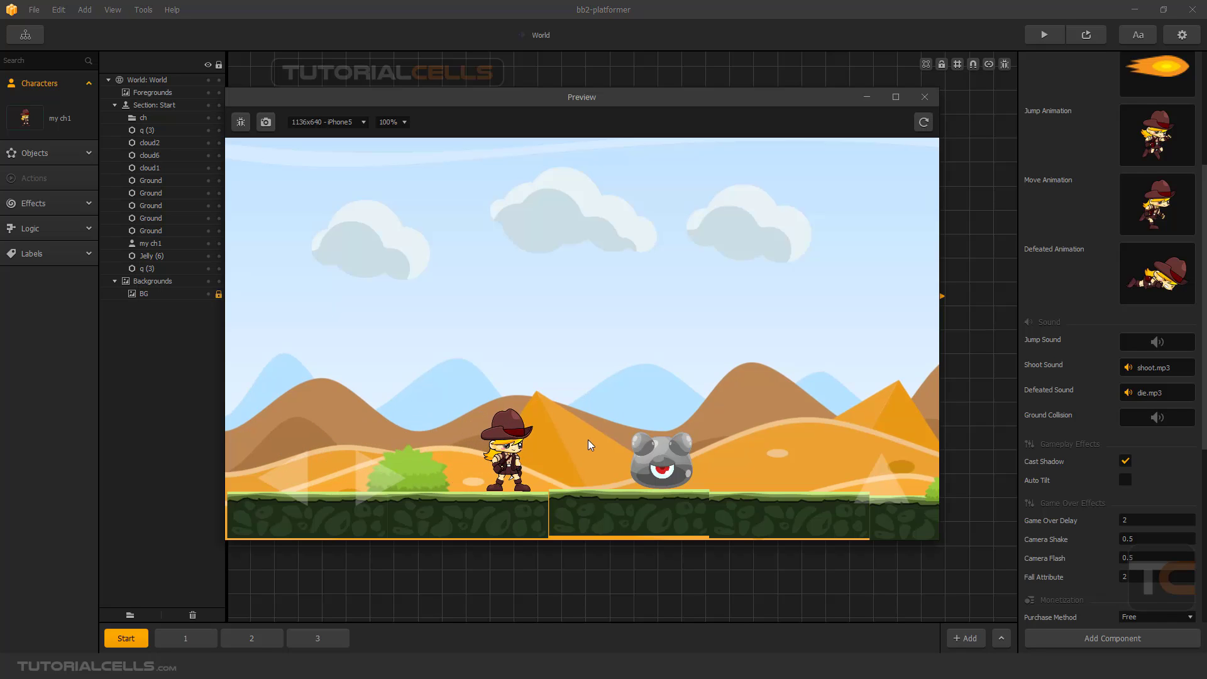
key("Right")
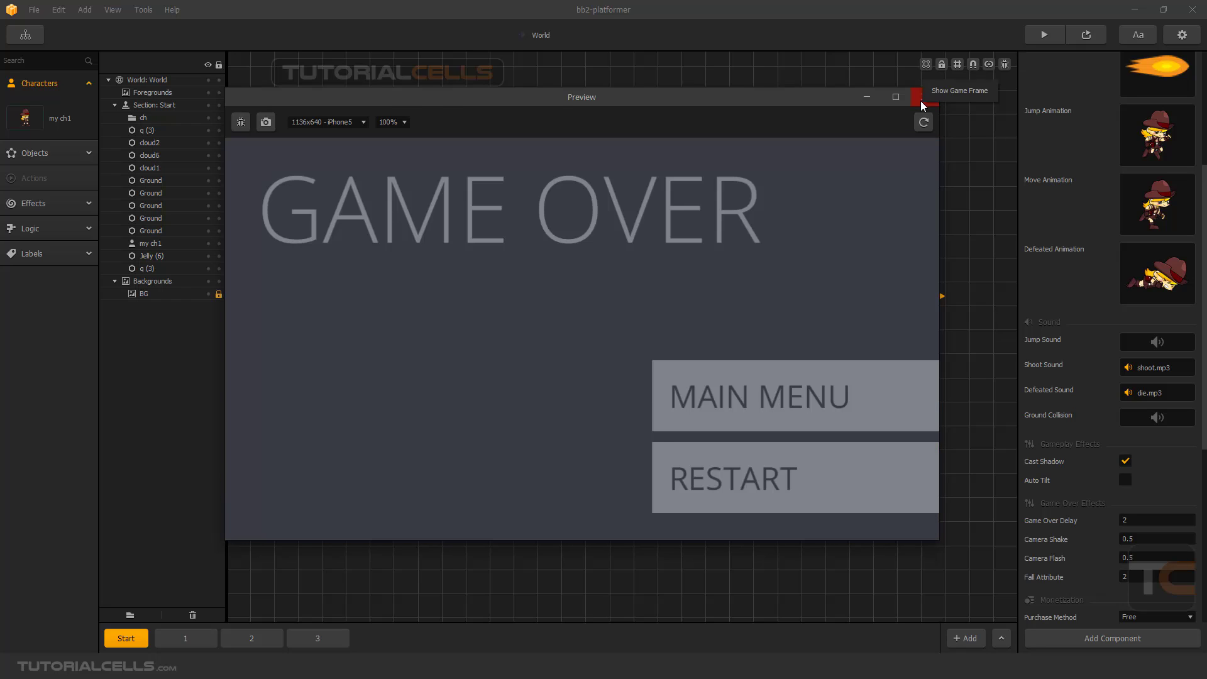
left_click(922, 100)
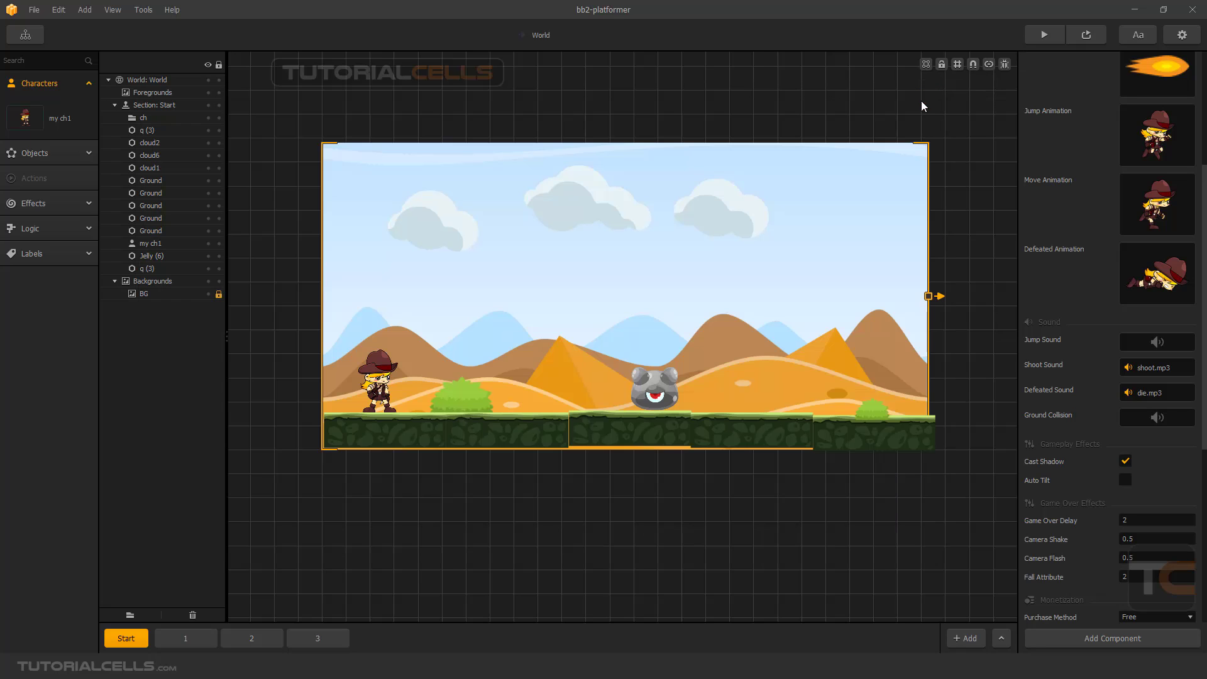
- Add a Light effect to the sky between the character and the enemy, at about 347, 397, and set its radius to 30
scroll(1054, 380, "down", 4)
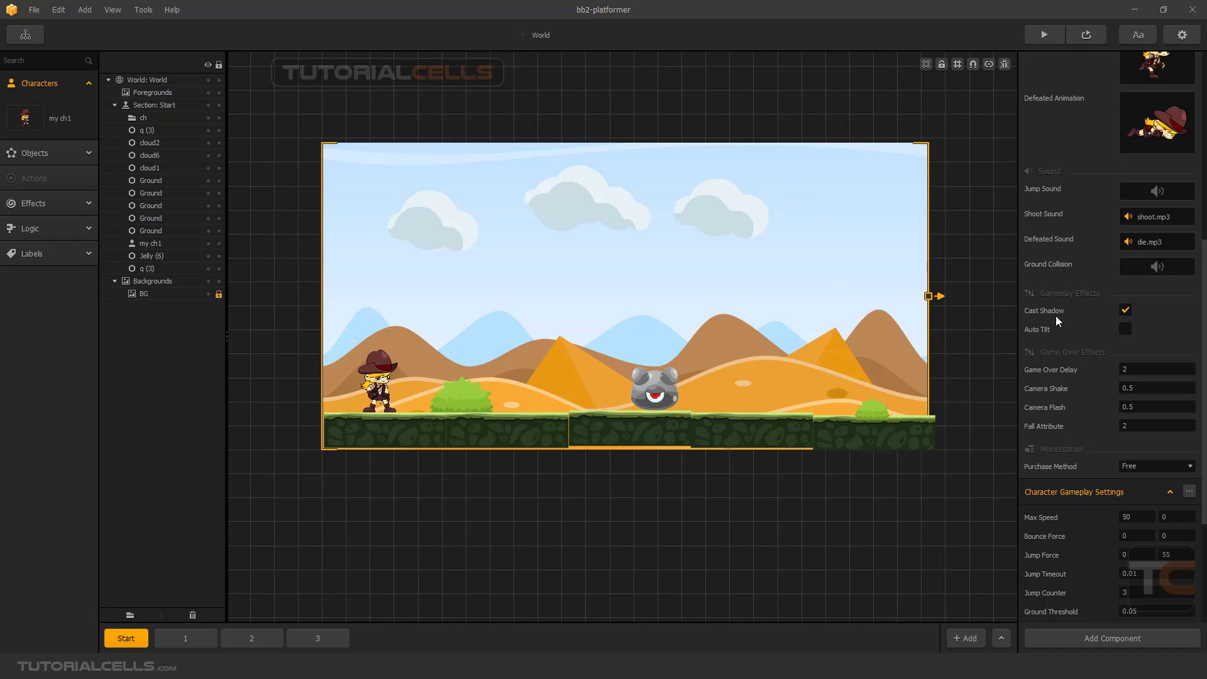
scroll(1057, 352, "down", 5)
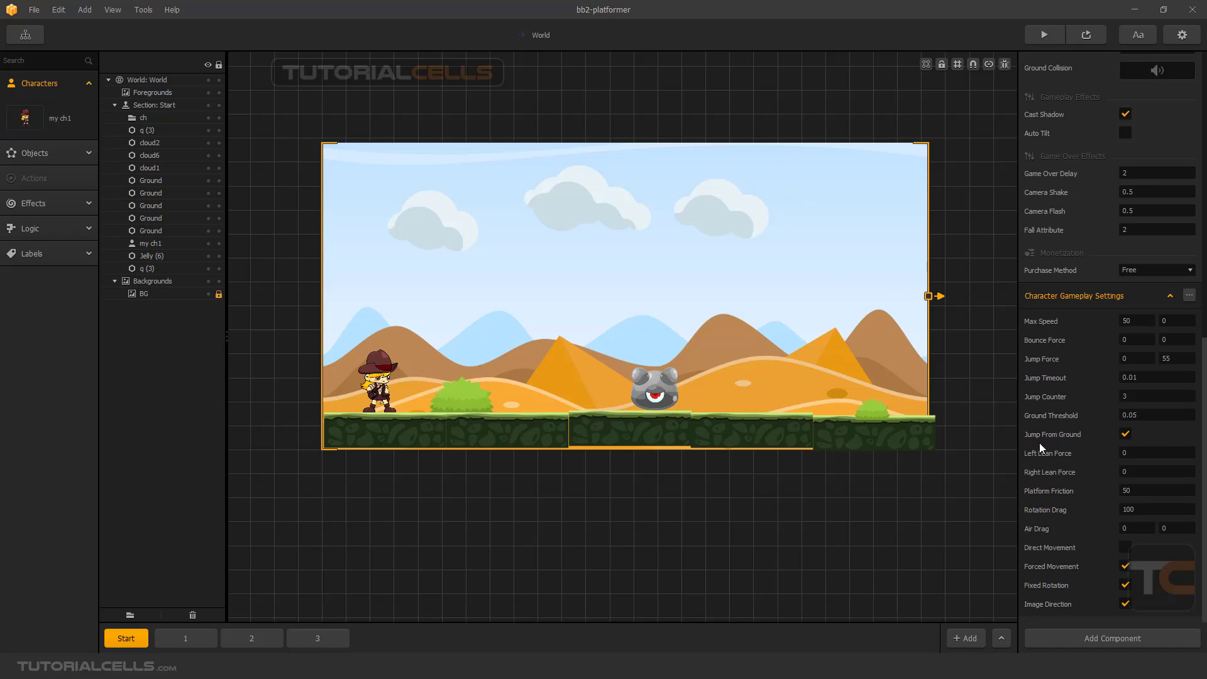
scroll(1060, 465, "up", 7)
scroll(1057, 444, "down", 5)
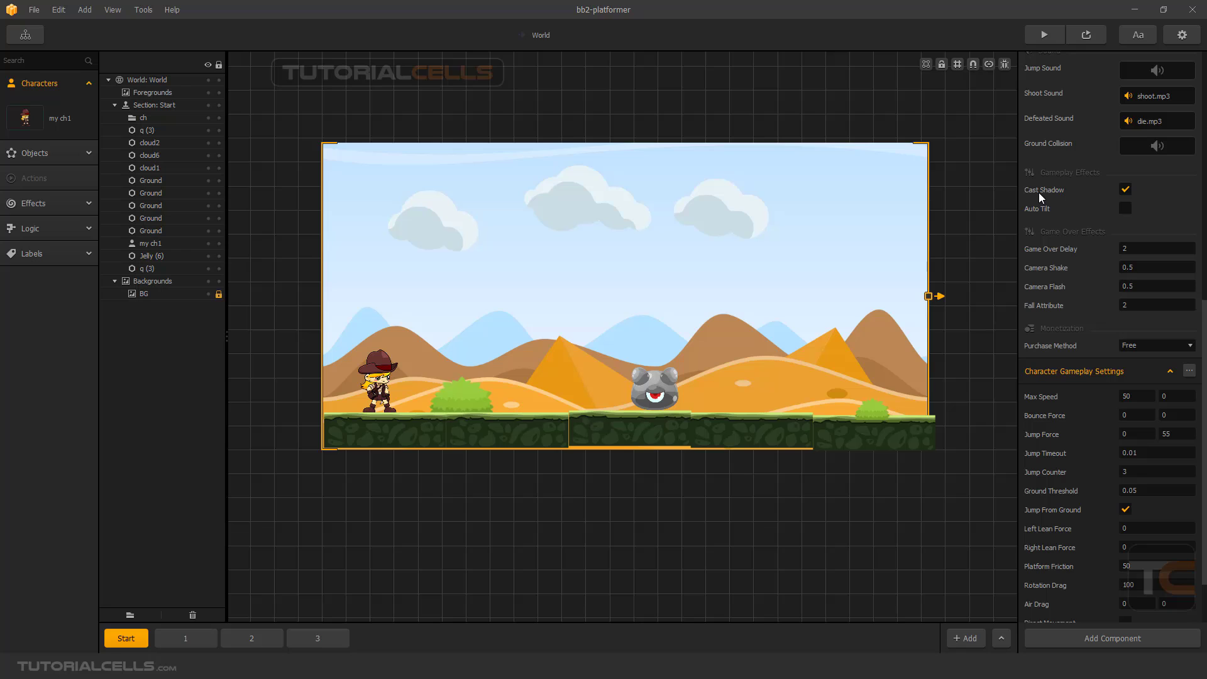
left_click(71, 215)
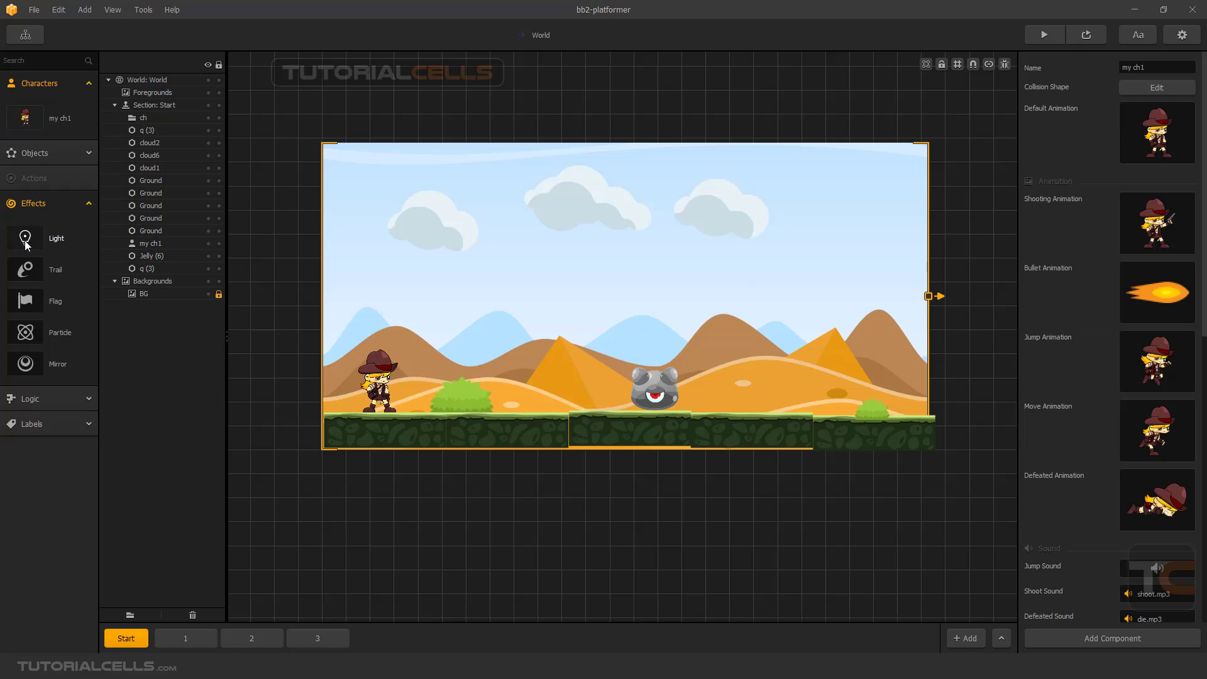
left_click_drag(25, 240, 337, 239)
left_click_drag(471, 232, 488, 258)
left_click(1142, 149)
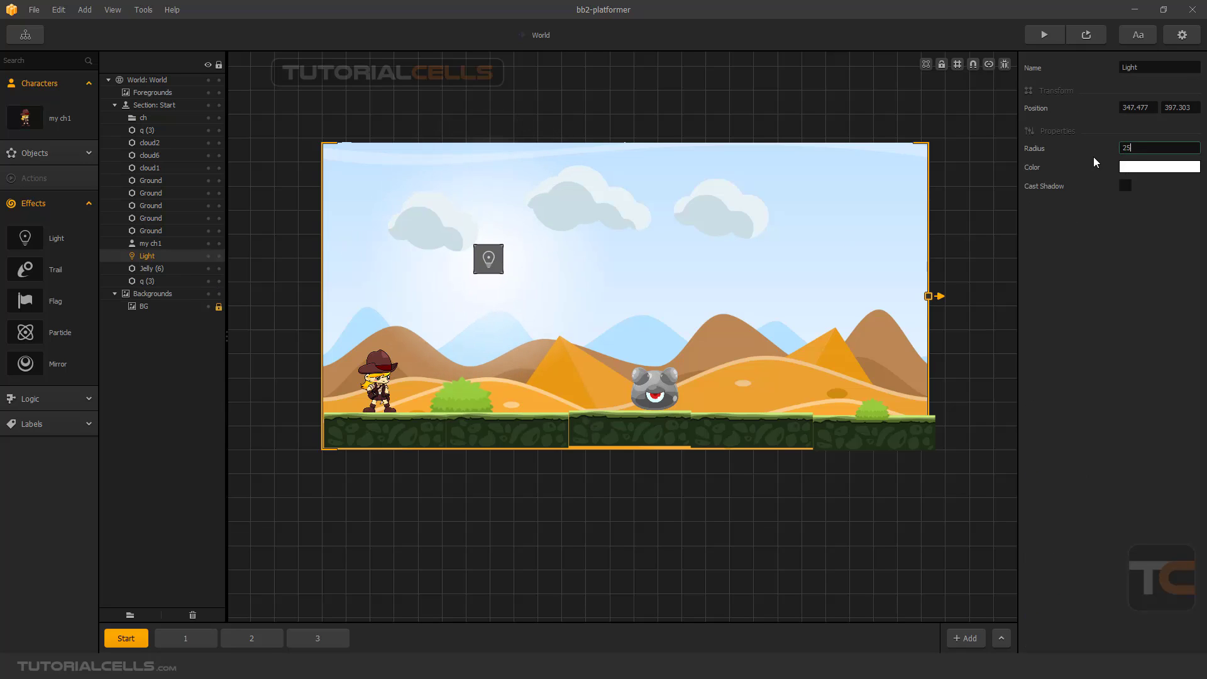
type("30")
key("Return")
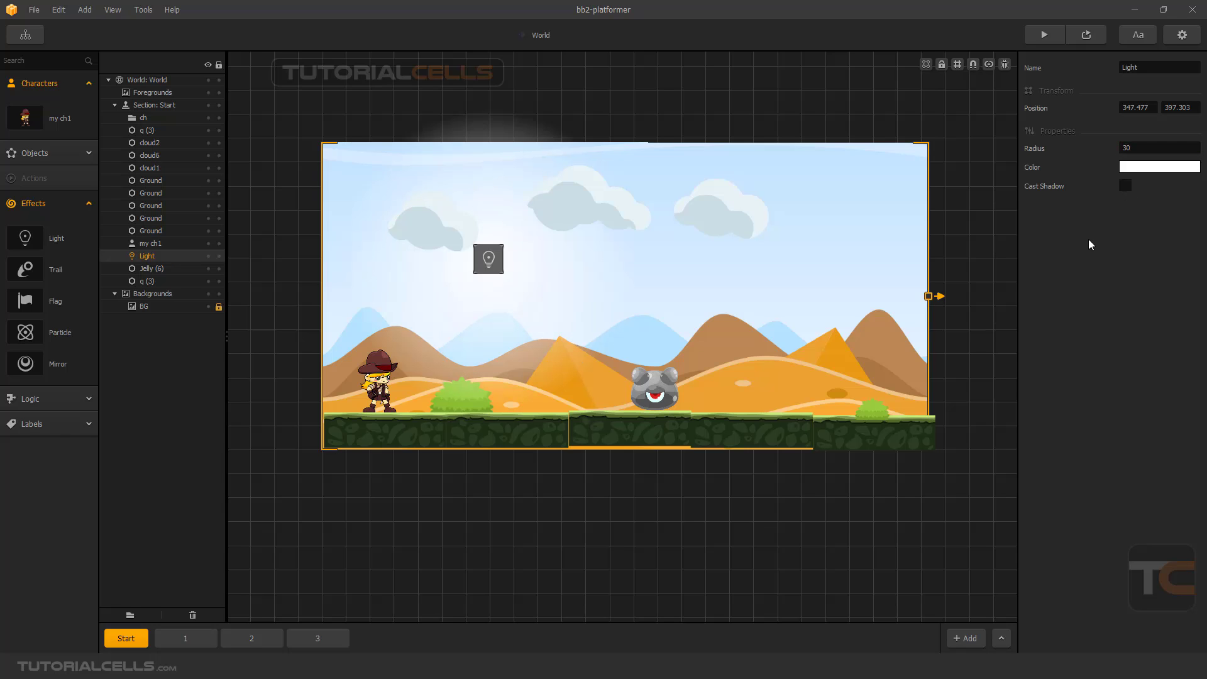
- Set the Light's color to red, #ff0328
left_click(1152, 168)
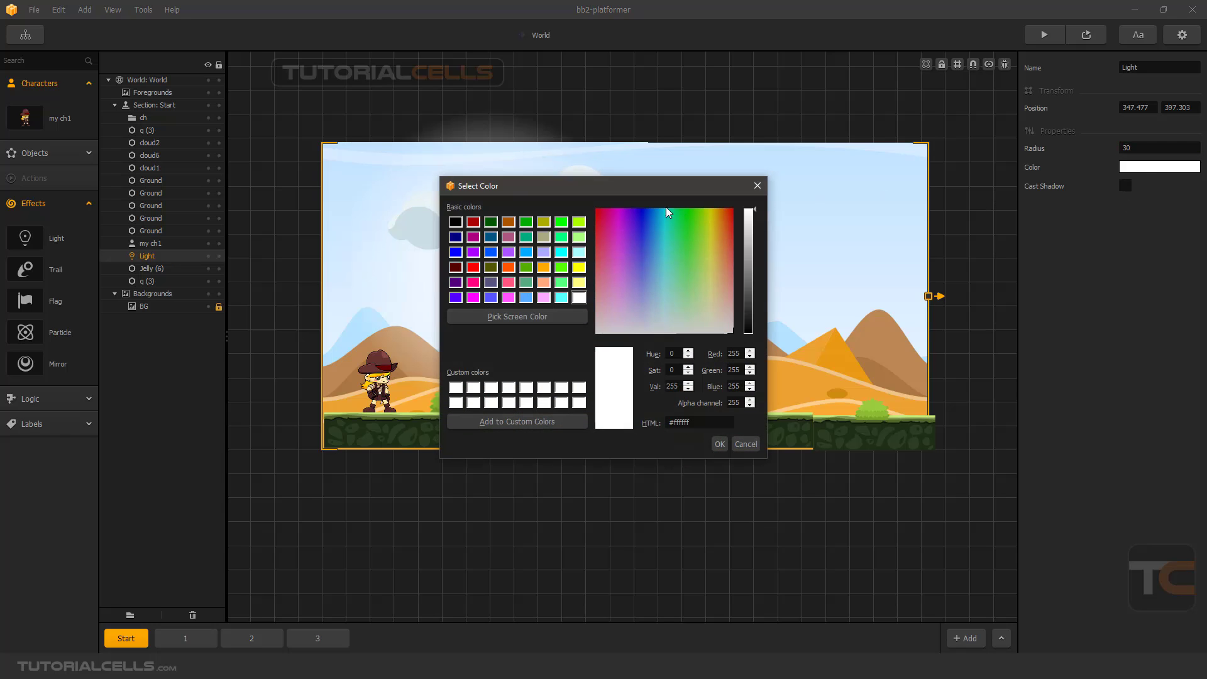
left_click(601, 215)
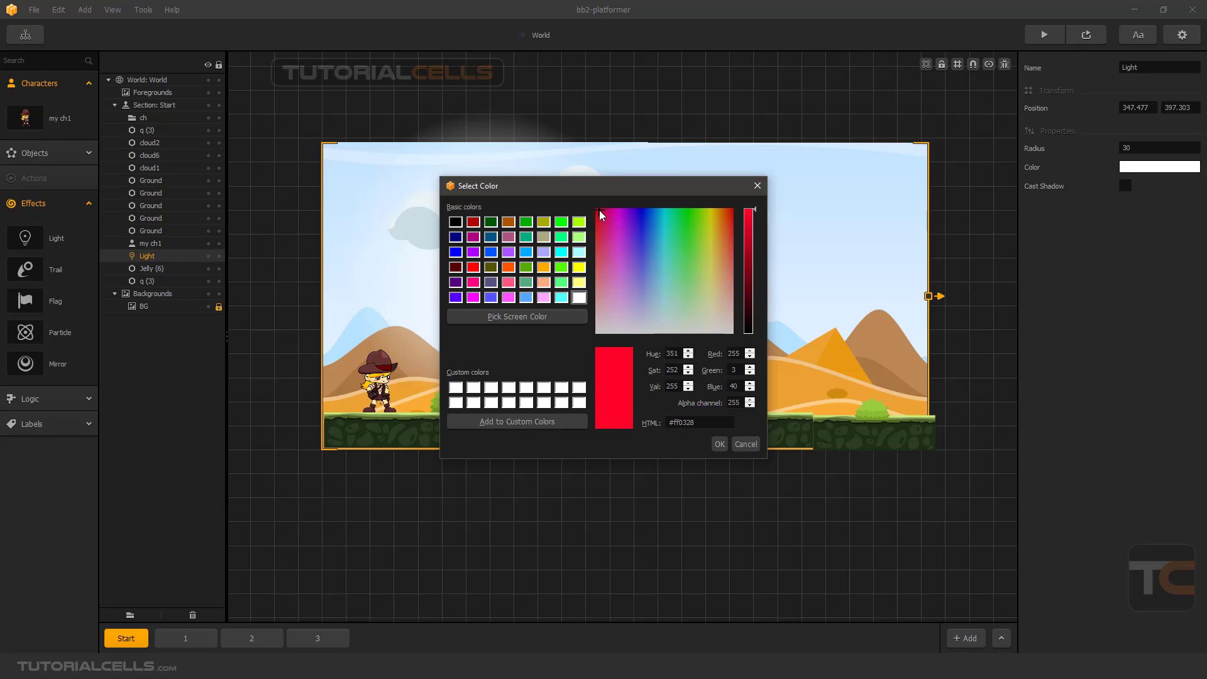
left_click(720, 444)
- Bring the Light in front of all objects in the Start section and move it to about 332, 405
mouse_move(494, 267)
left_mouse_down()
mouse_move(472, 225)
mouse_move(490, 242)
left_mouse_up()
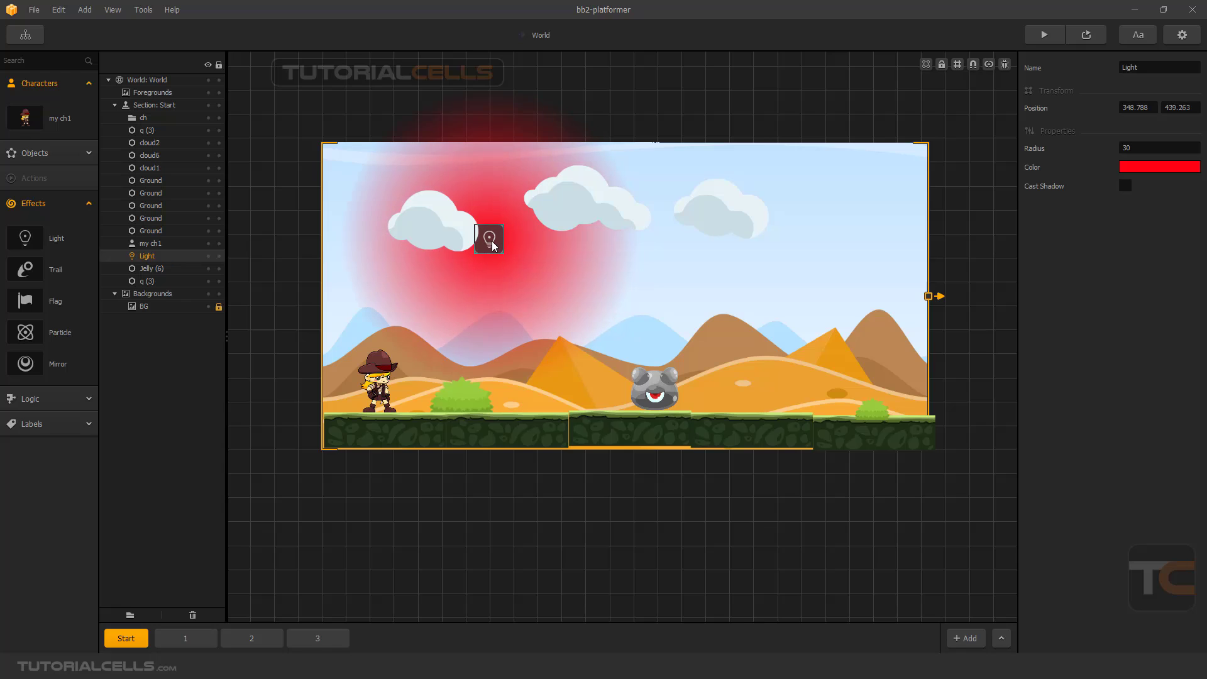
right_click(492, 245)
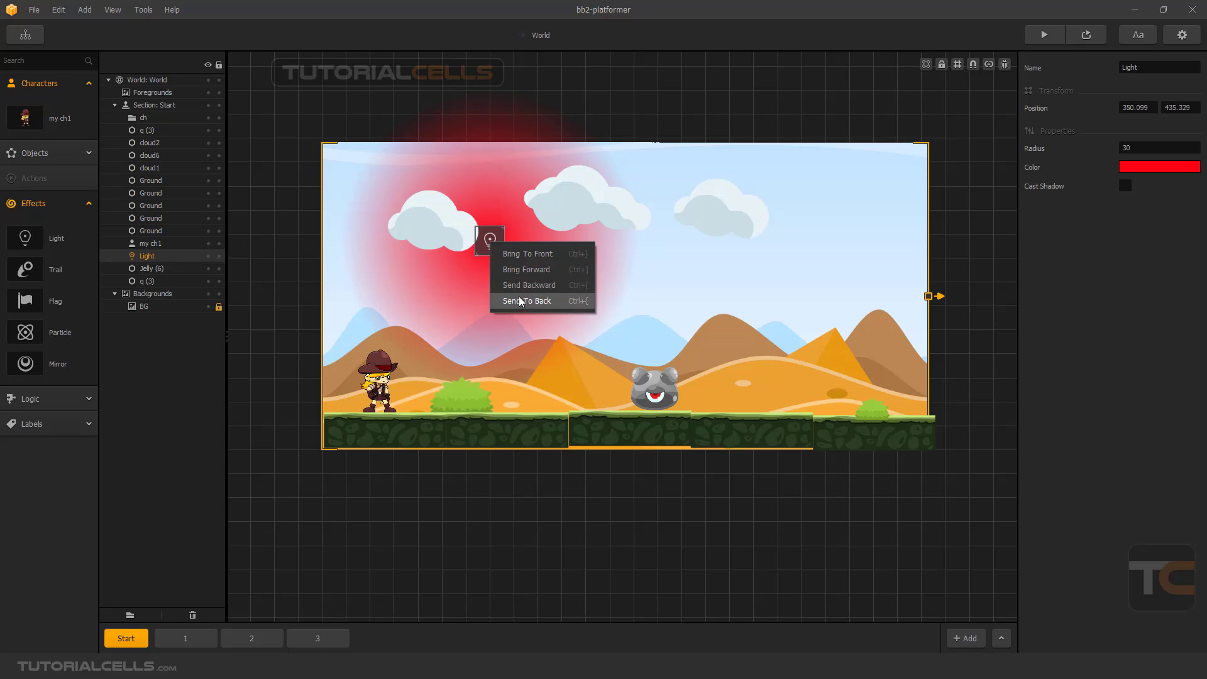
left_click(527, 254)
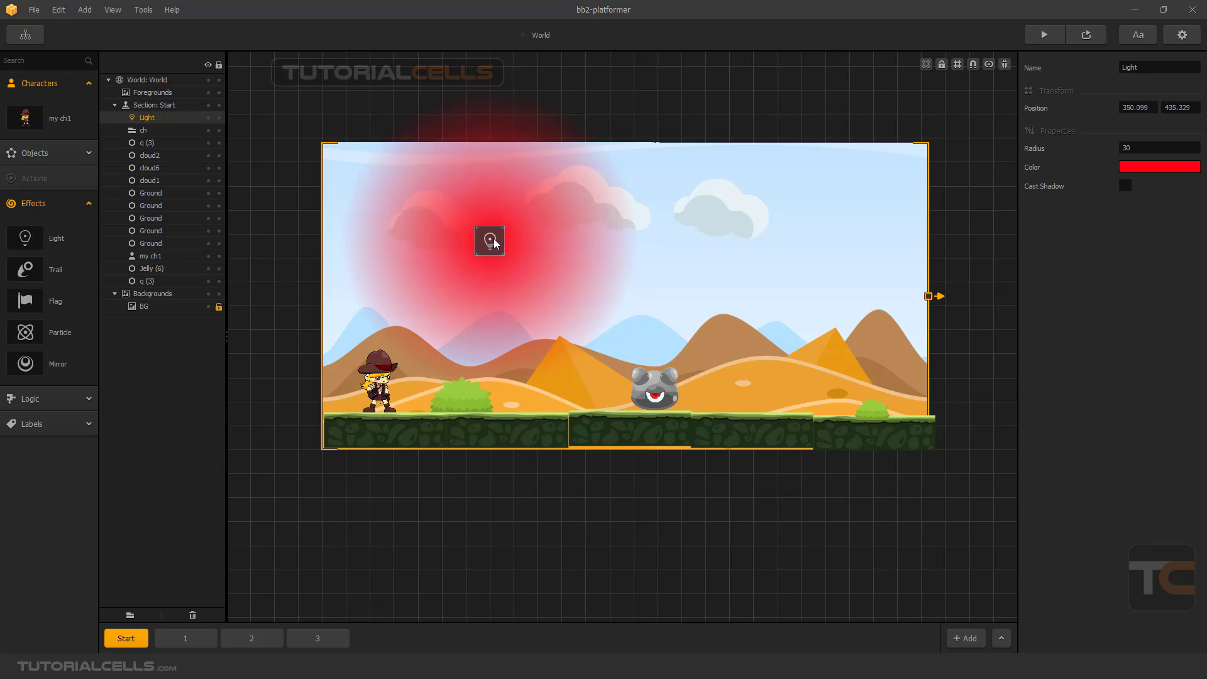
left_click_drag(496, 244, 478, 263)
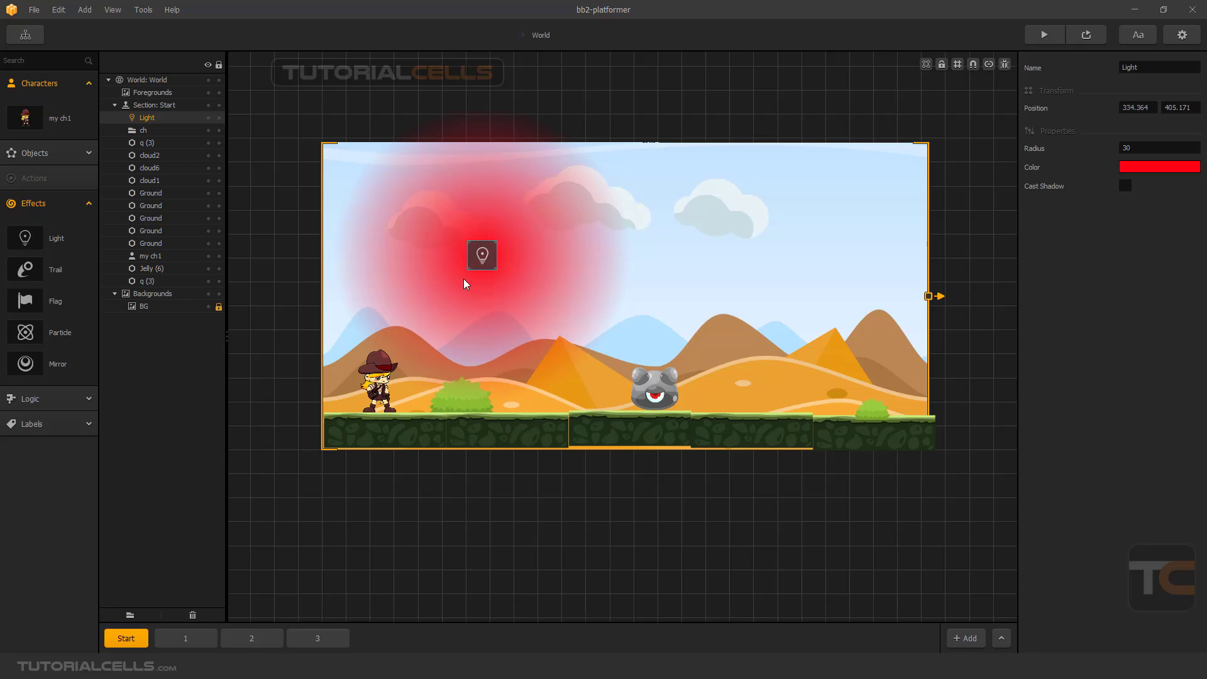
left_click_drag(483, 262, 482, 263)
- Enable Cast Shadow on the Light and preview the game, walking and jumping the character under the light, then close the preview
left_click(1085, 35)
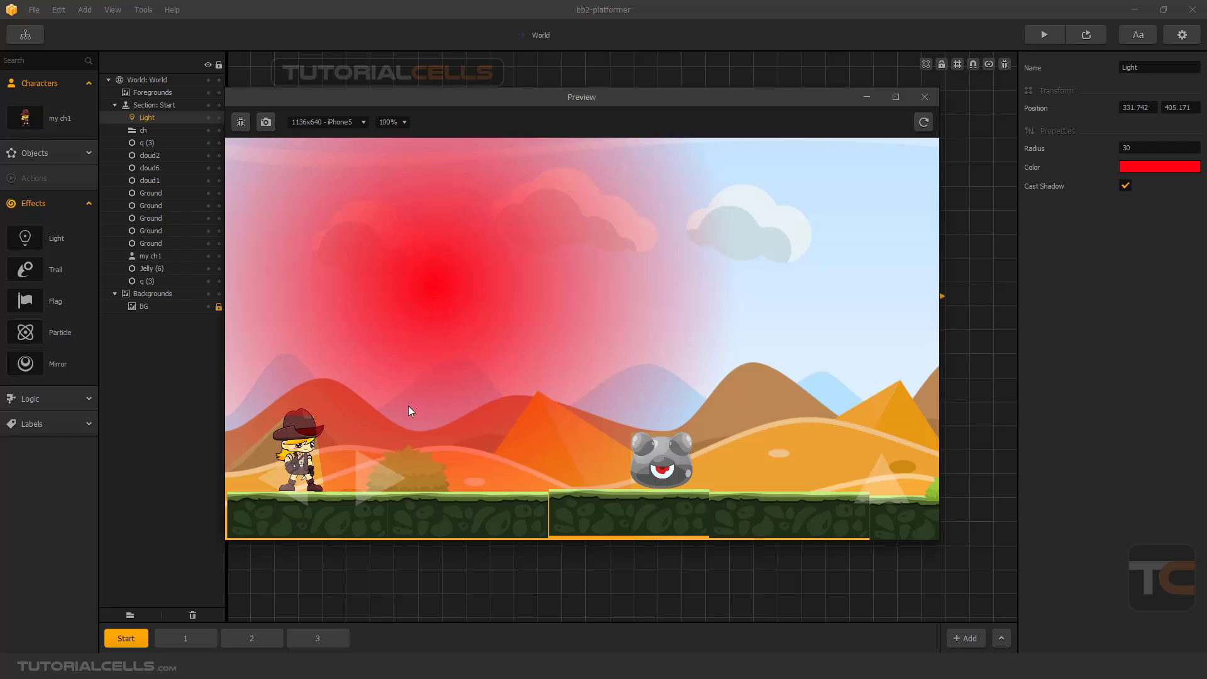
key("Right")
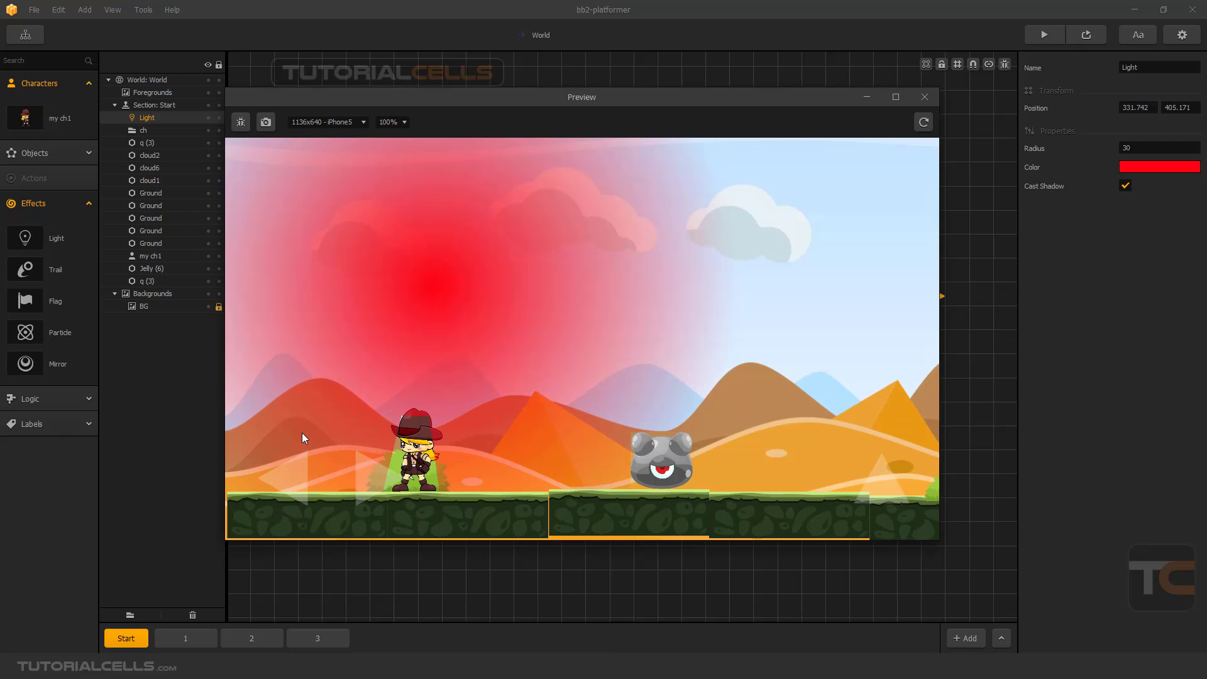
key("Right")
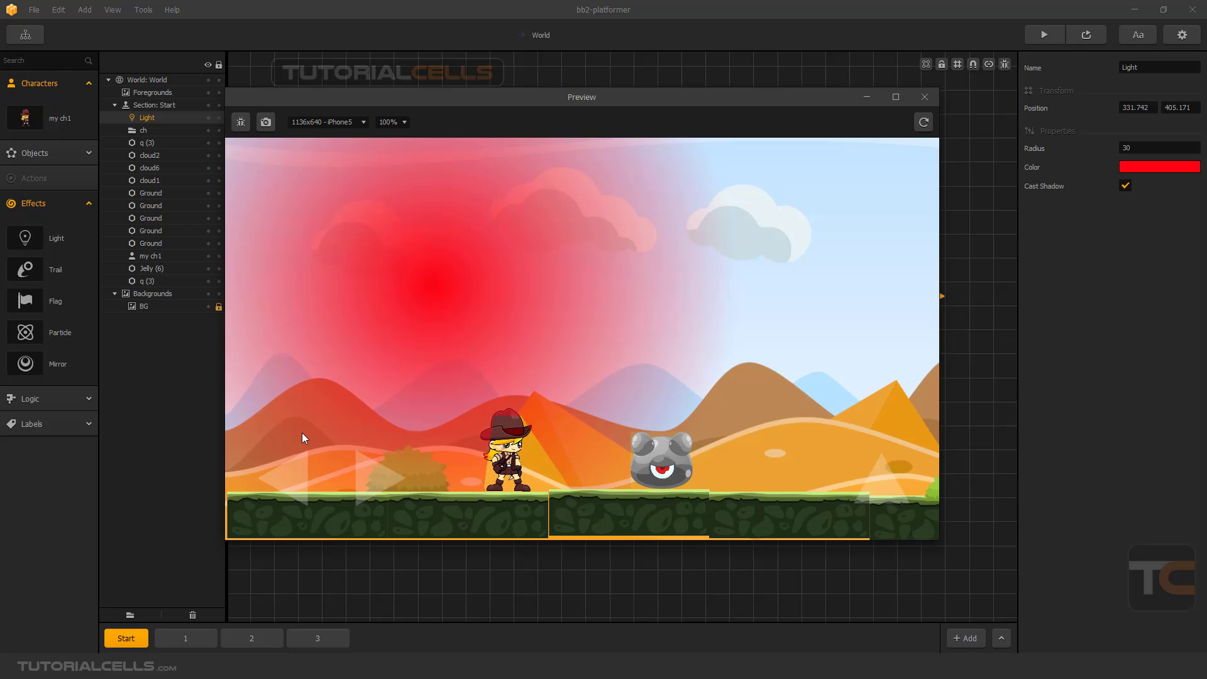
key("Up")
key("Up")
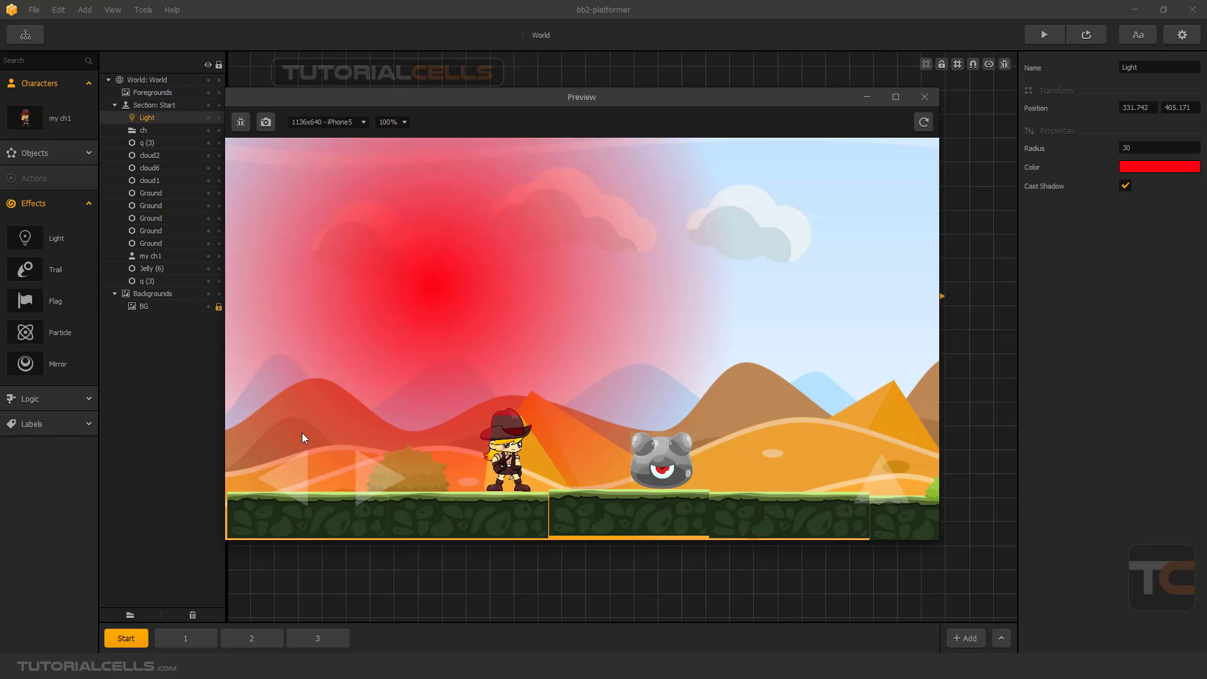
key("Up")
key("Up")
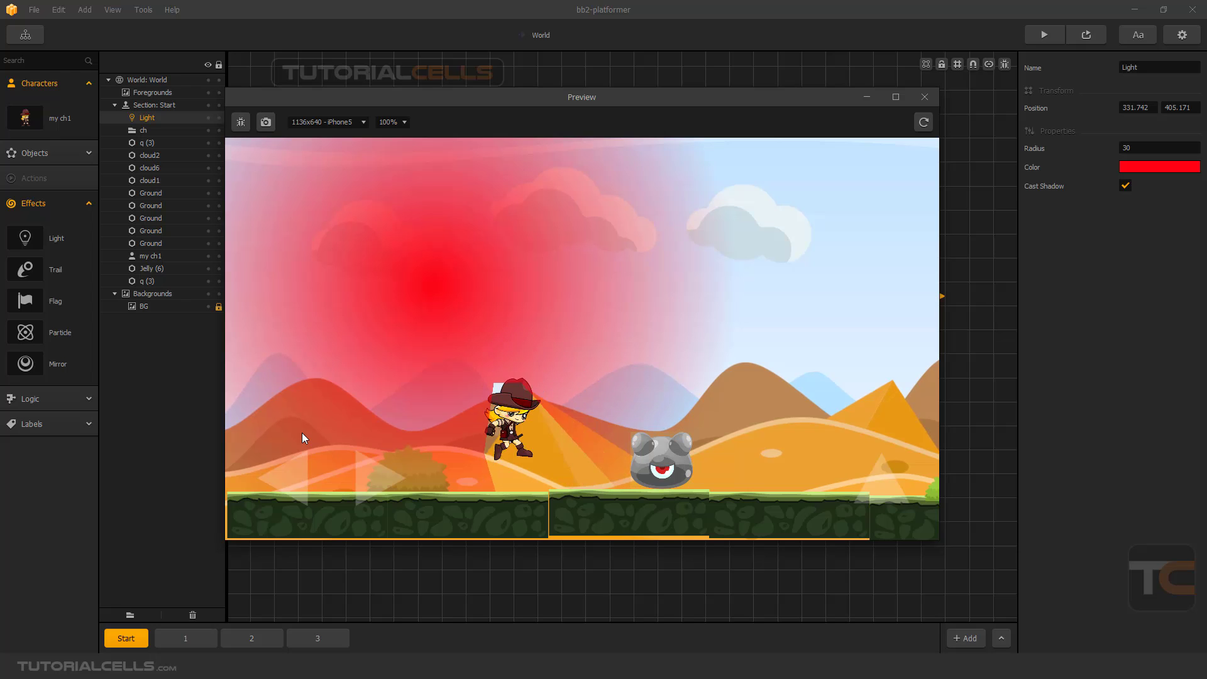
key("Up")
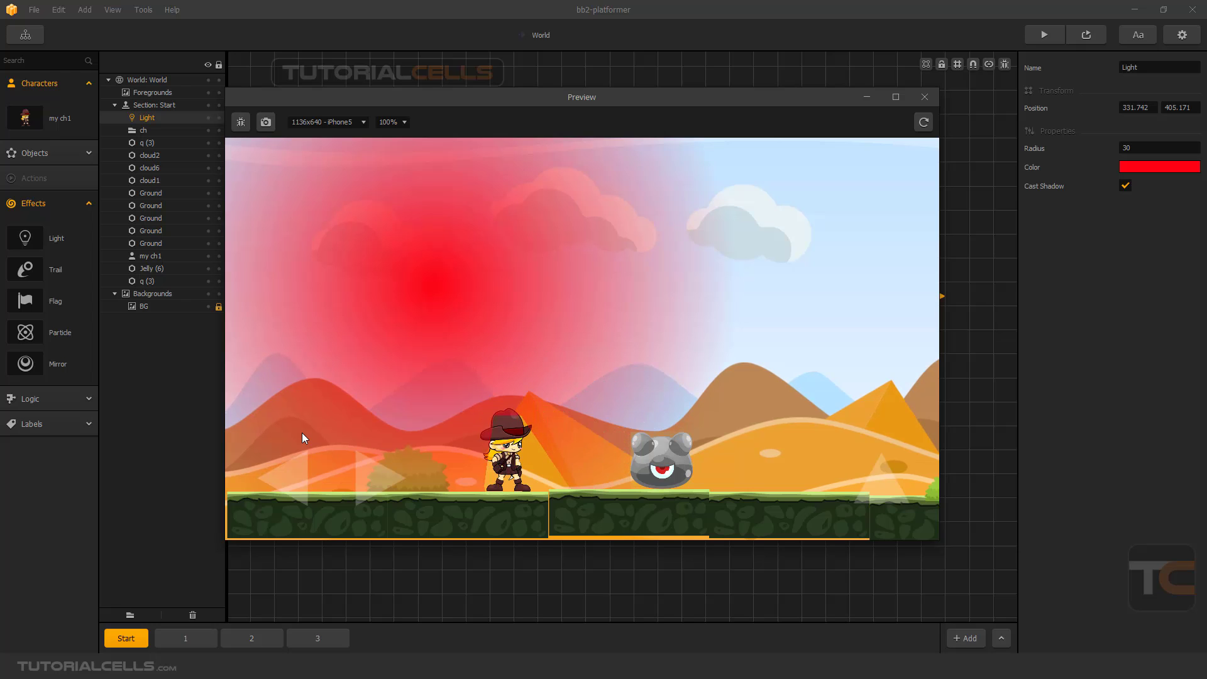
key("Up")
key("Up")
key("Up")
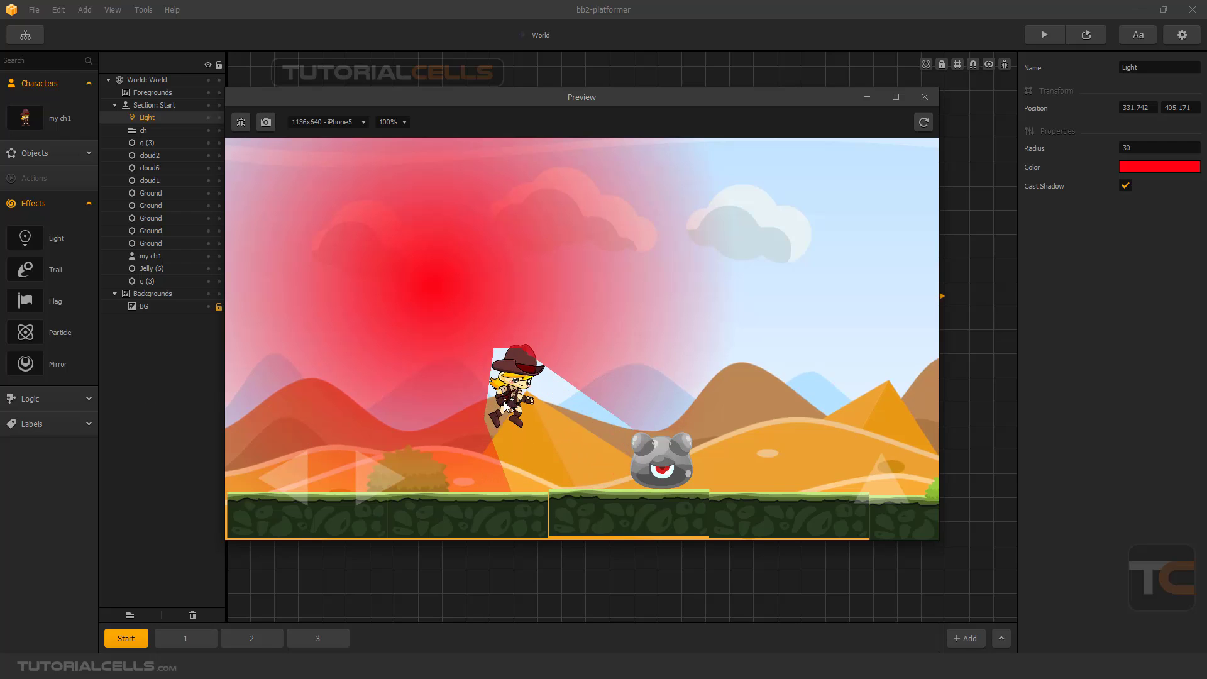
key("Up")
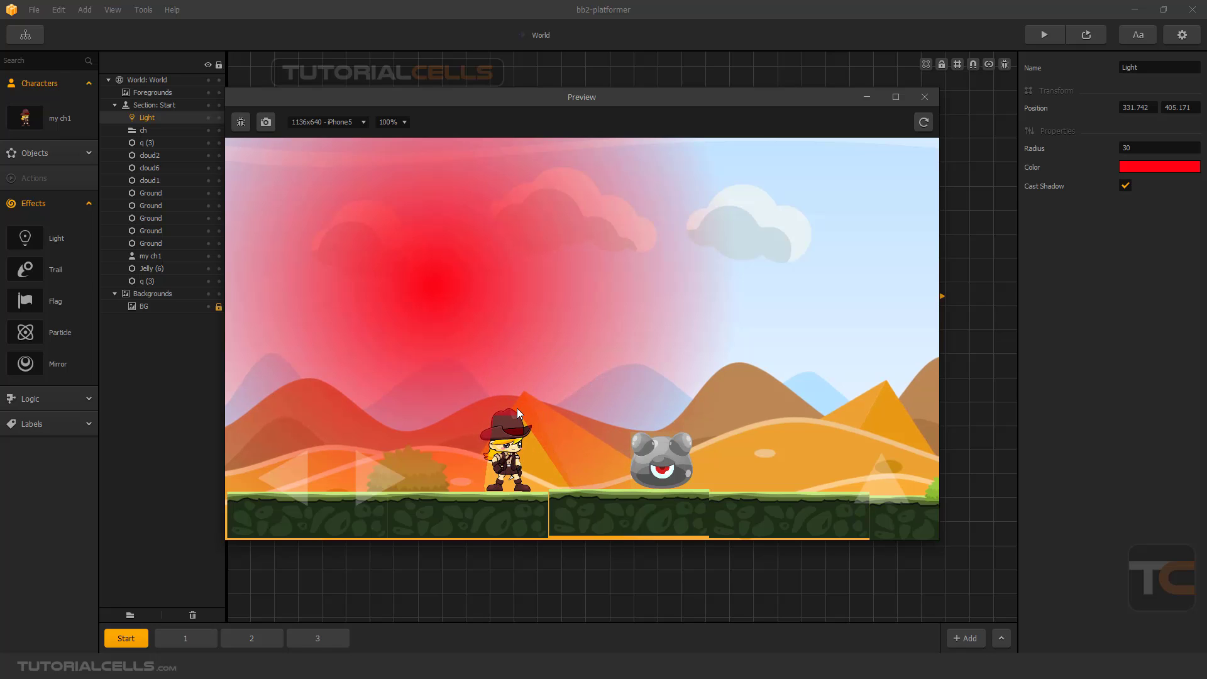
key("Right")
key("Left")
key("Right")
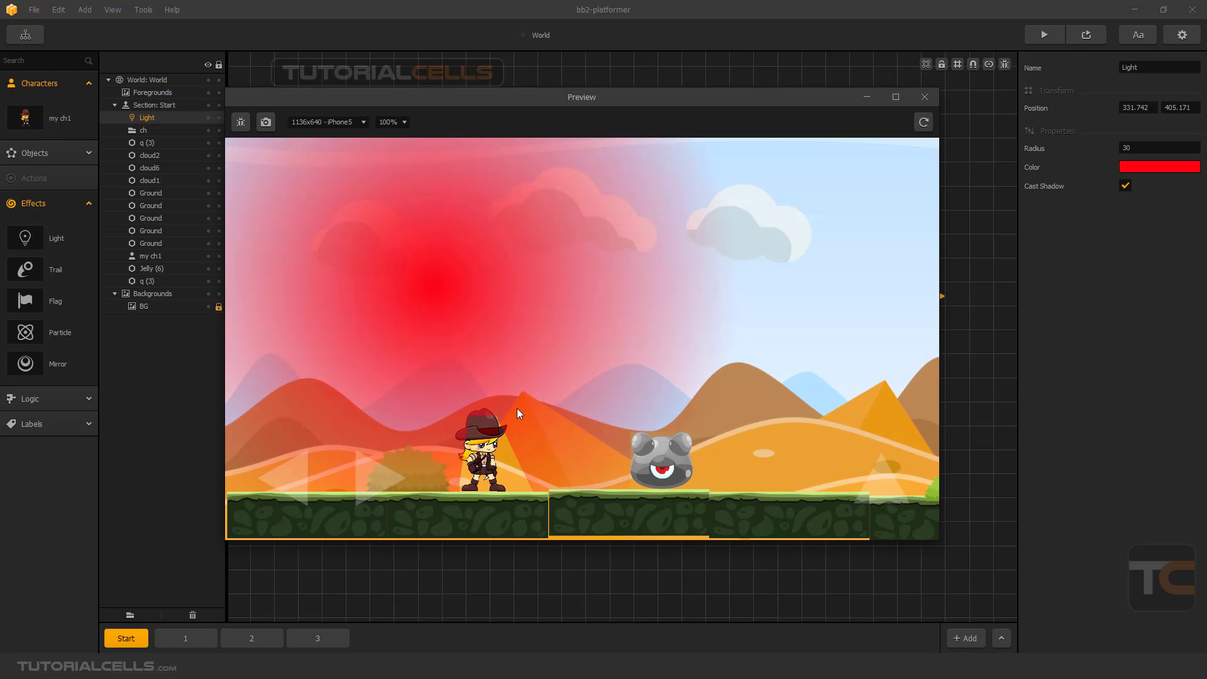
left_click(922, 97)
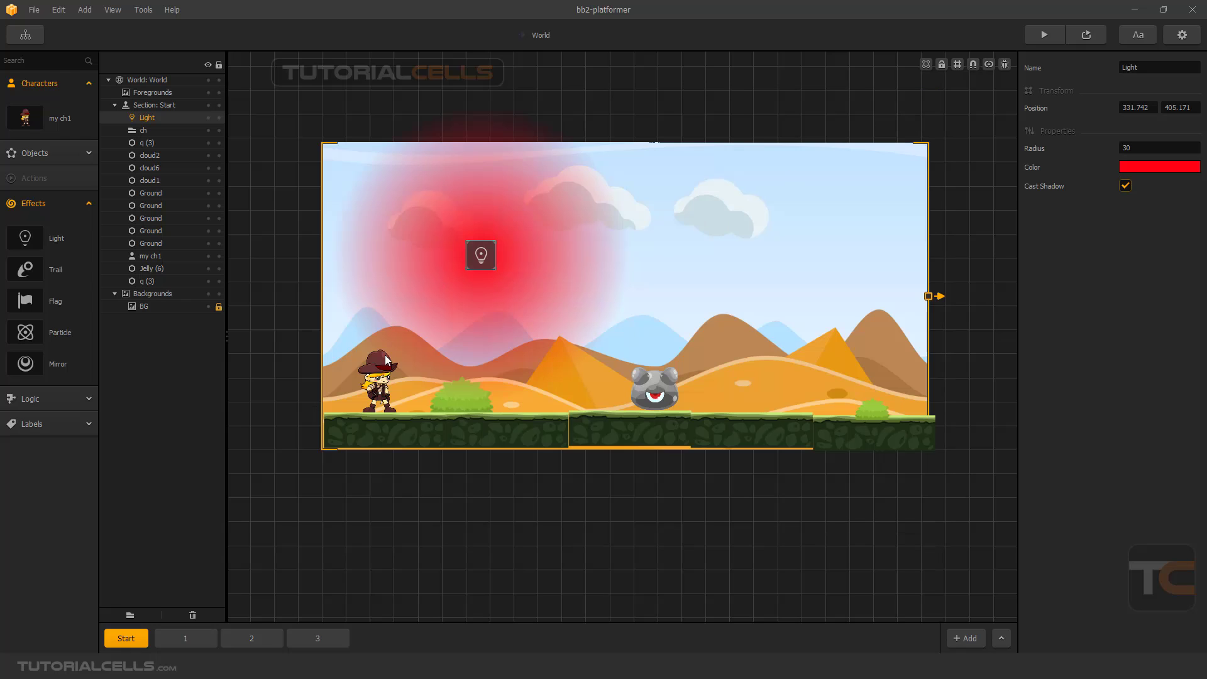
- Turn off Cast Shadow in my ch1's Gameplay Effects, test the character under the light in the preview, and close it
left_click(378, 388)
left_click(69, 123)
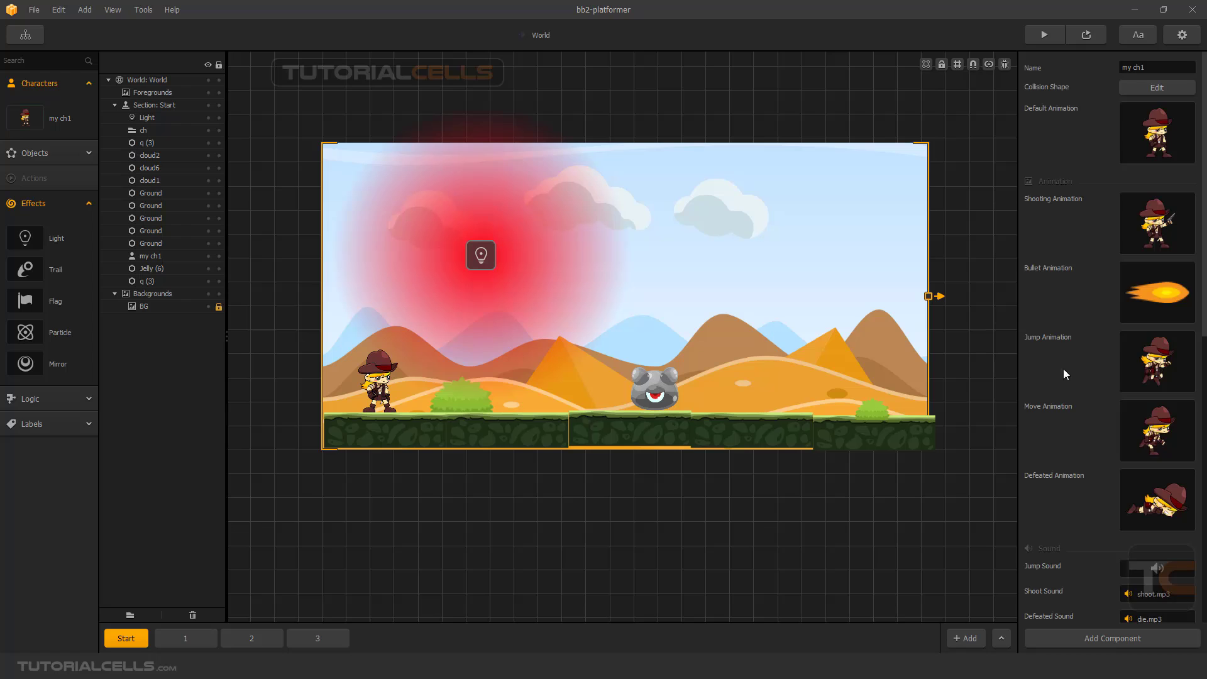
scroll(1103, 416, "down", 5)
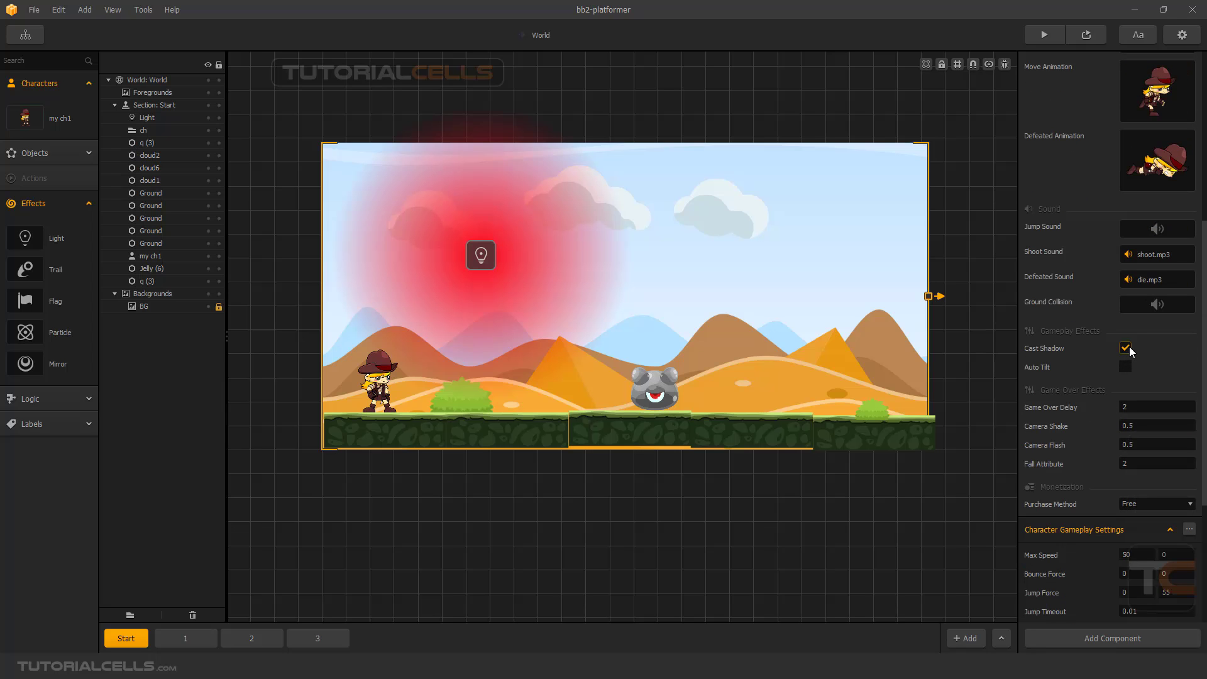
left_click(1086, 35)
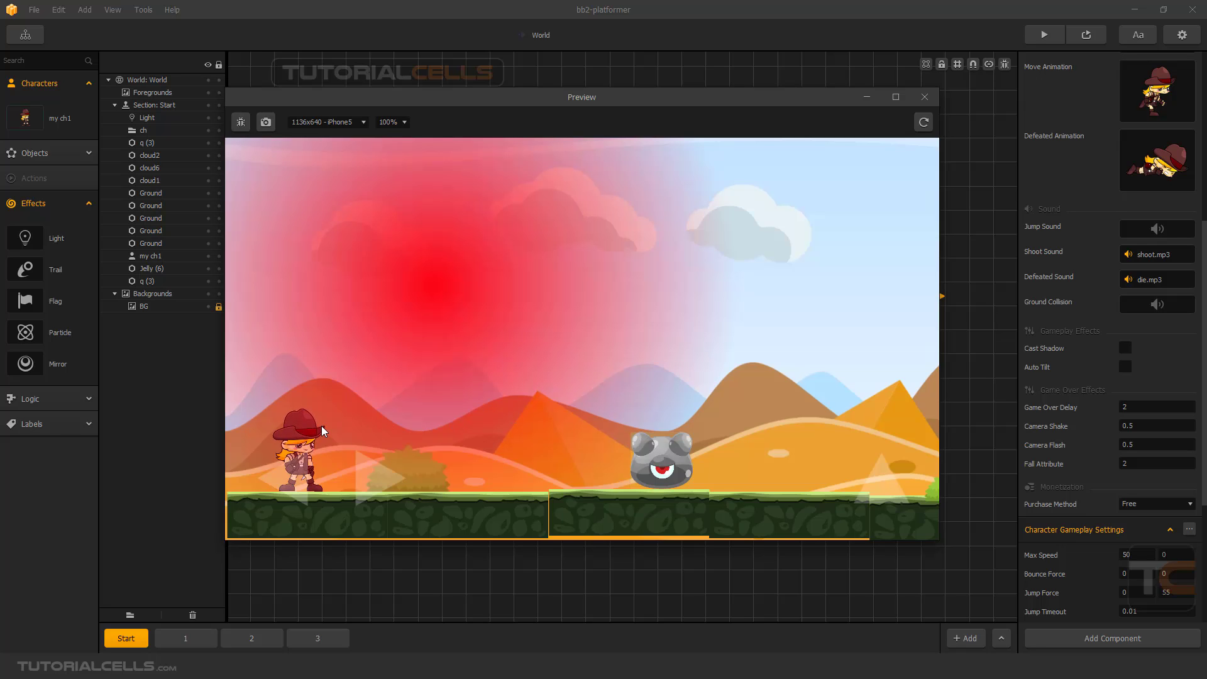
key("Right")
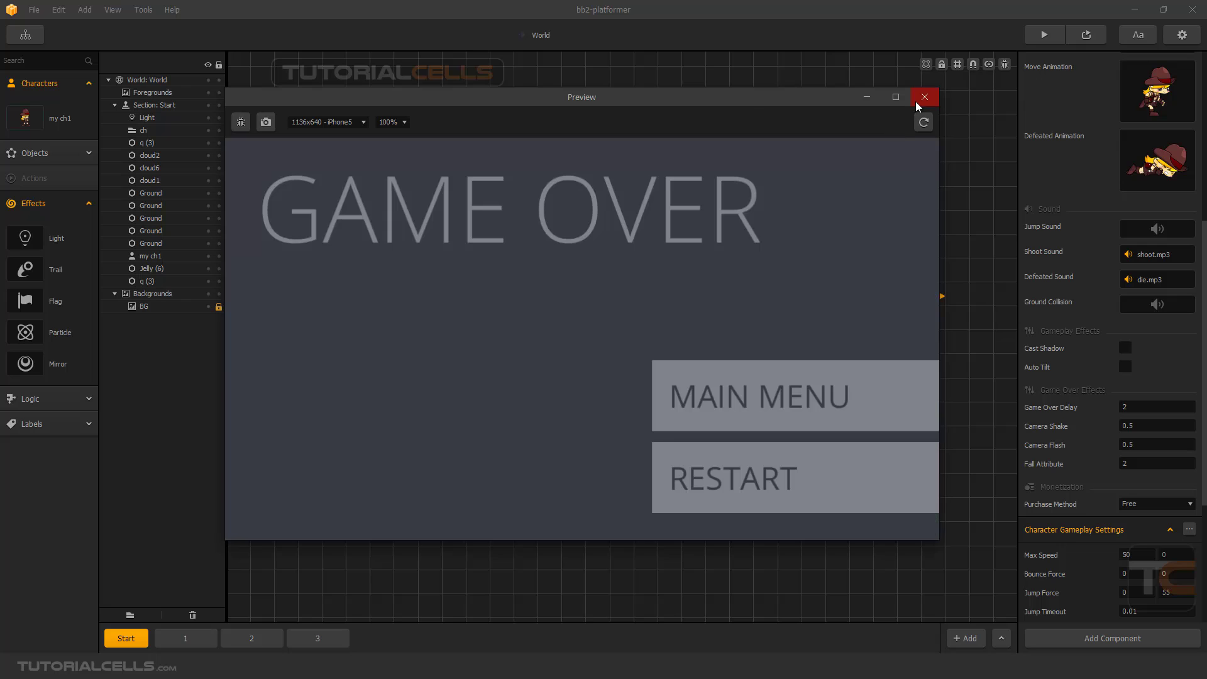
left_click(925, 97)
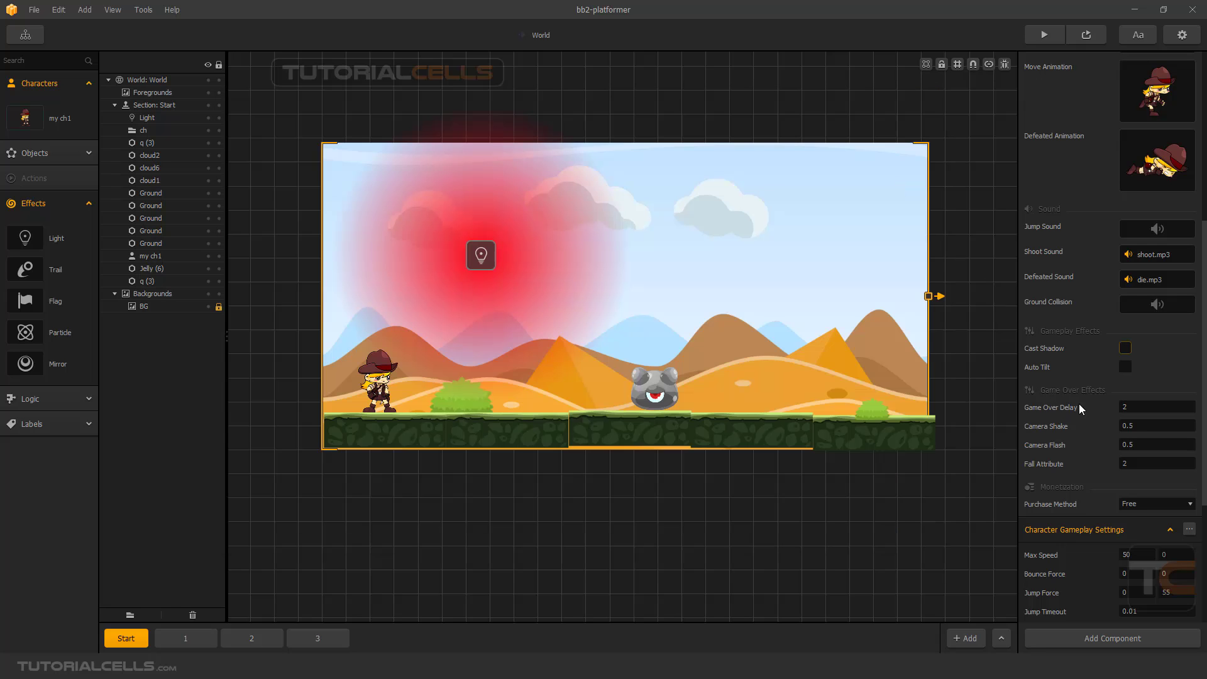
- Look through my ch1's Game Over Effects, Monetization and Character Gameplay Settings
scroll(1049, 399, "down", 2)
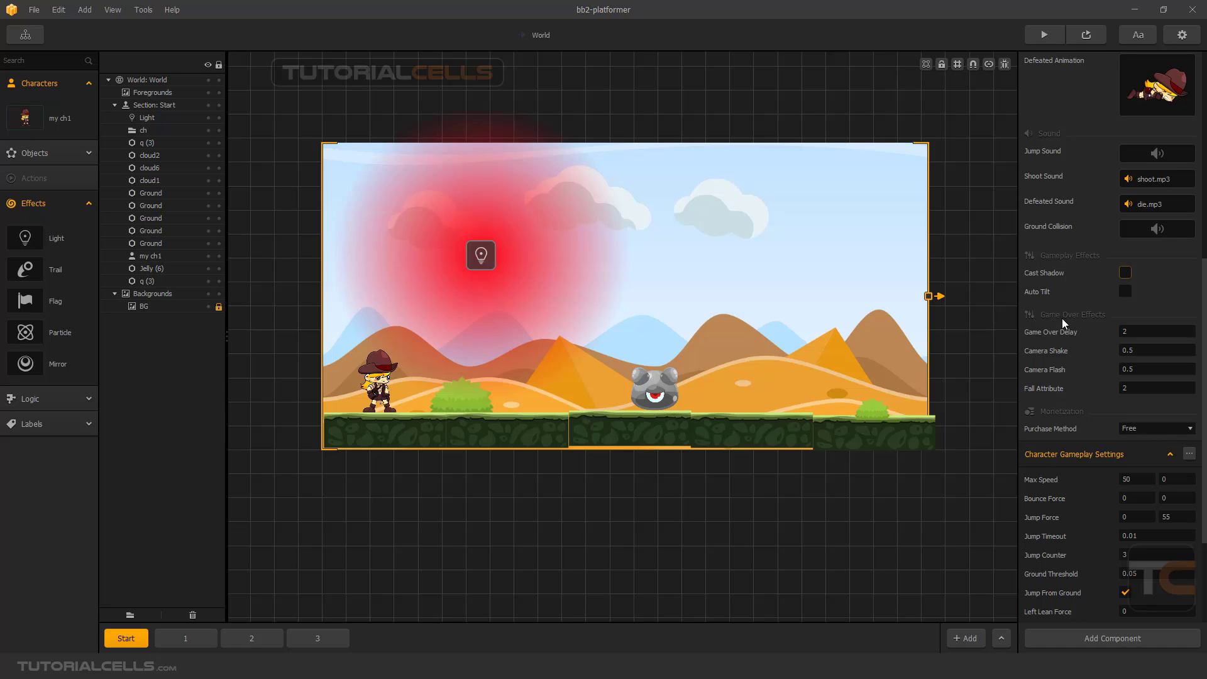
scroll(1067, 358, "down", 1)
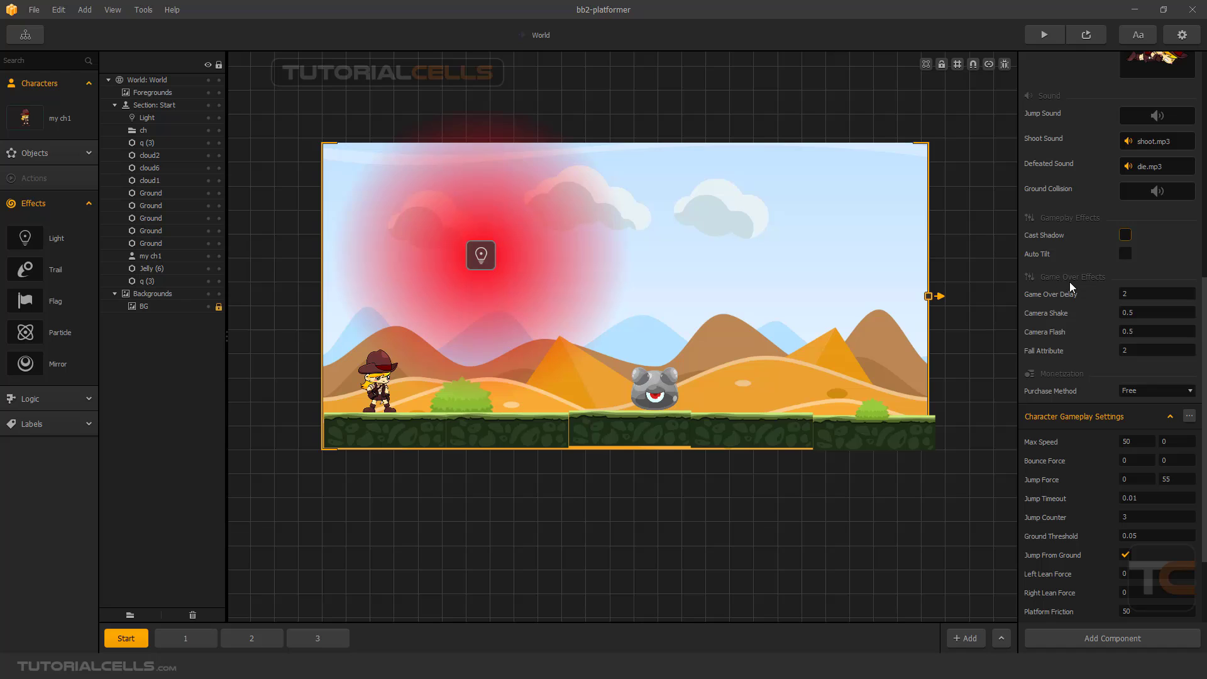
scroll(1072, 286, "down", 1)
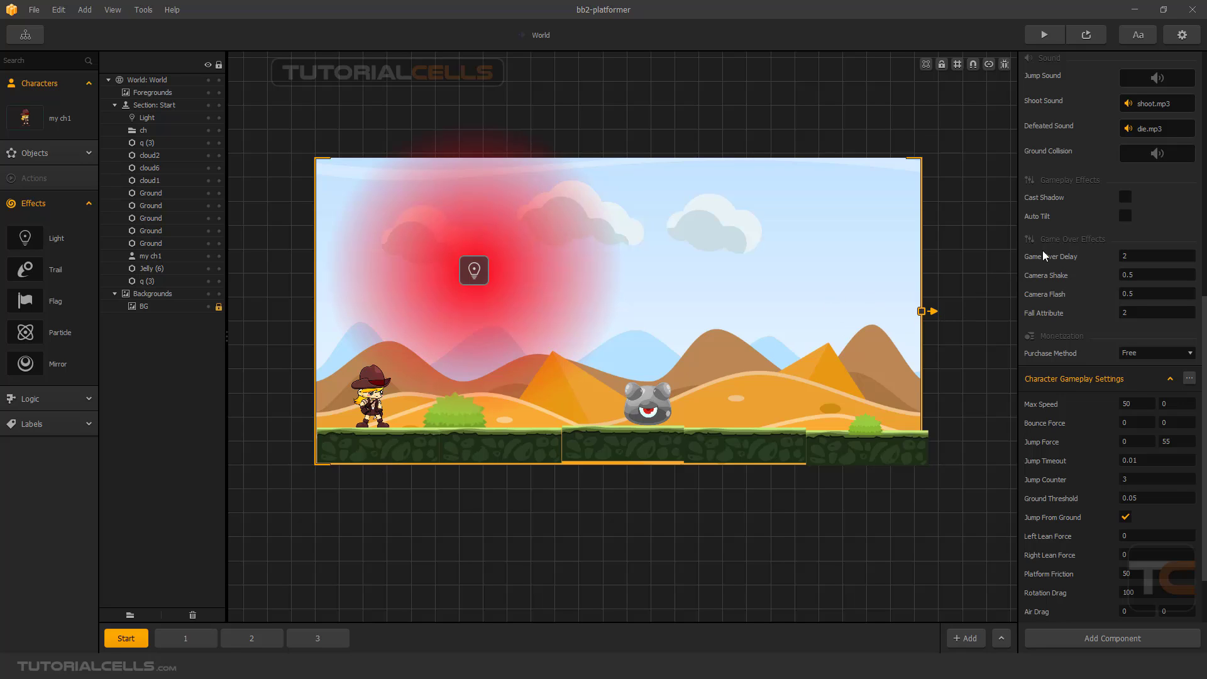
scroll(1038, 271, "down", 2)
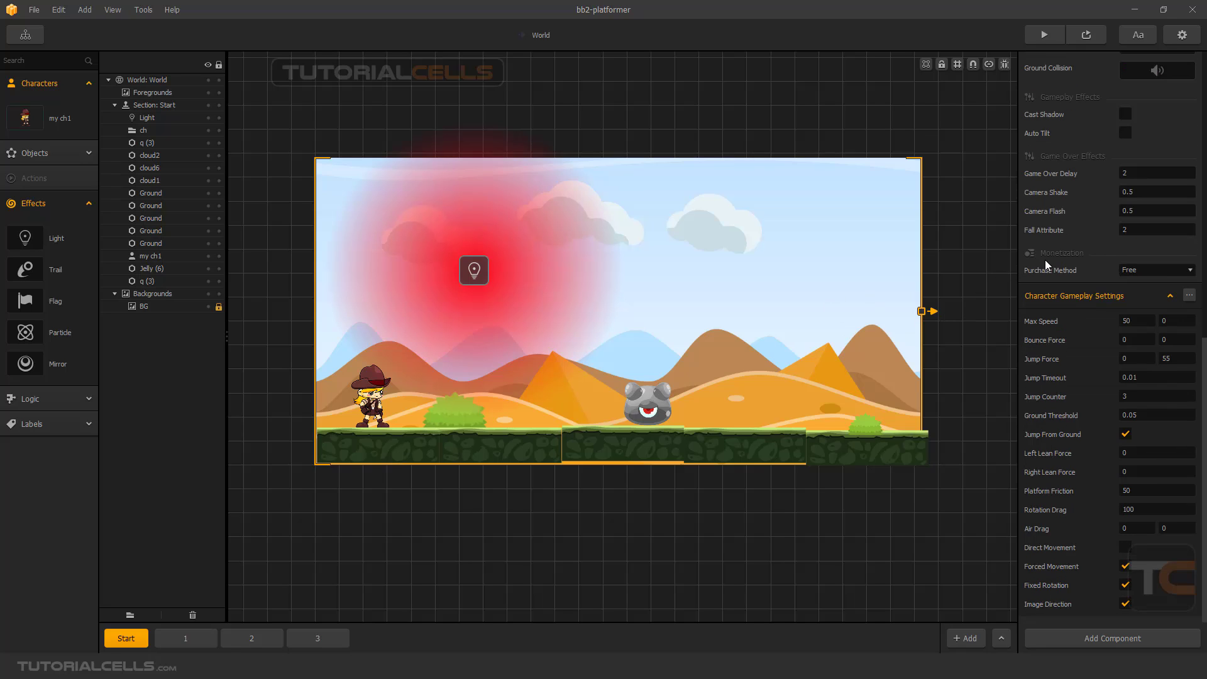